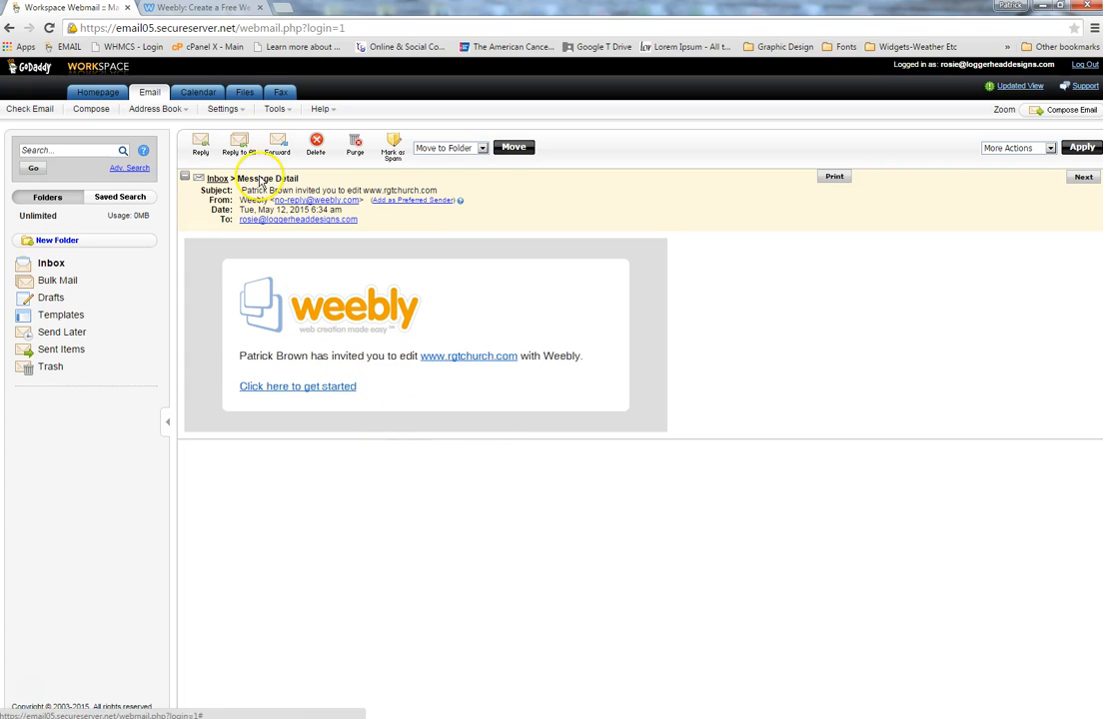
Switch to Weebly, log in with the saved account credentials, and open the Roxalana Gospel Tabernacle site for editing.
{"action": "left_click", "coordinate": [202, 8]}
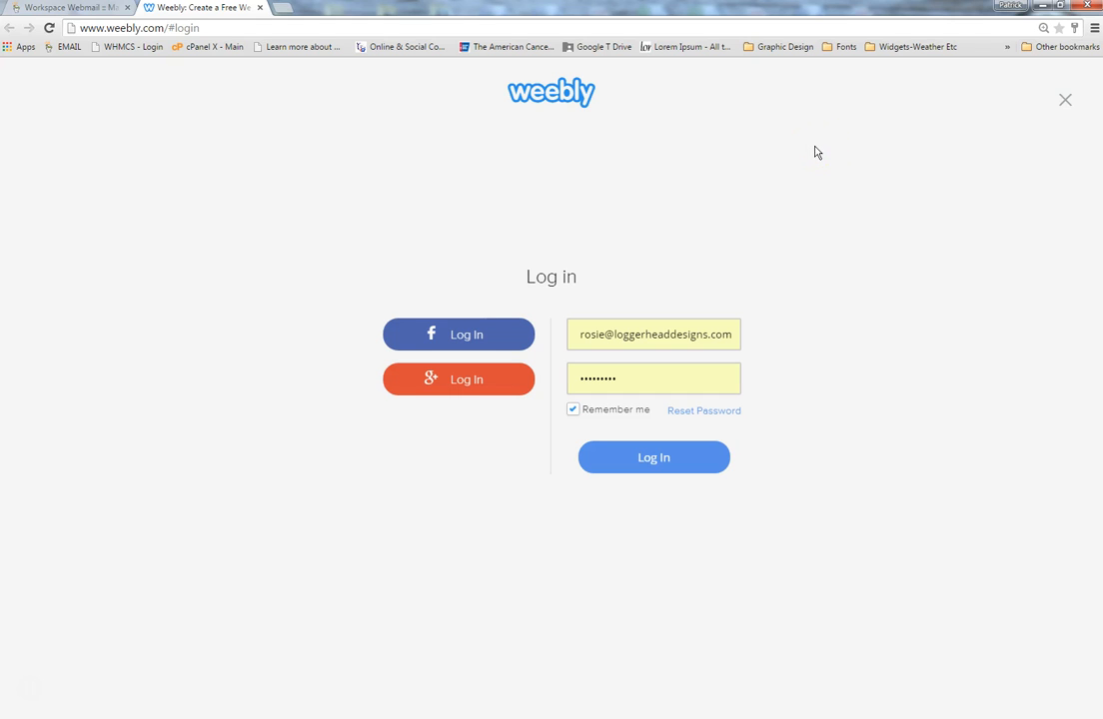
{"action": "left_click", "coordinate": [671, 336]}
{"action": "left_click", "coordinate": [667, 465]}
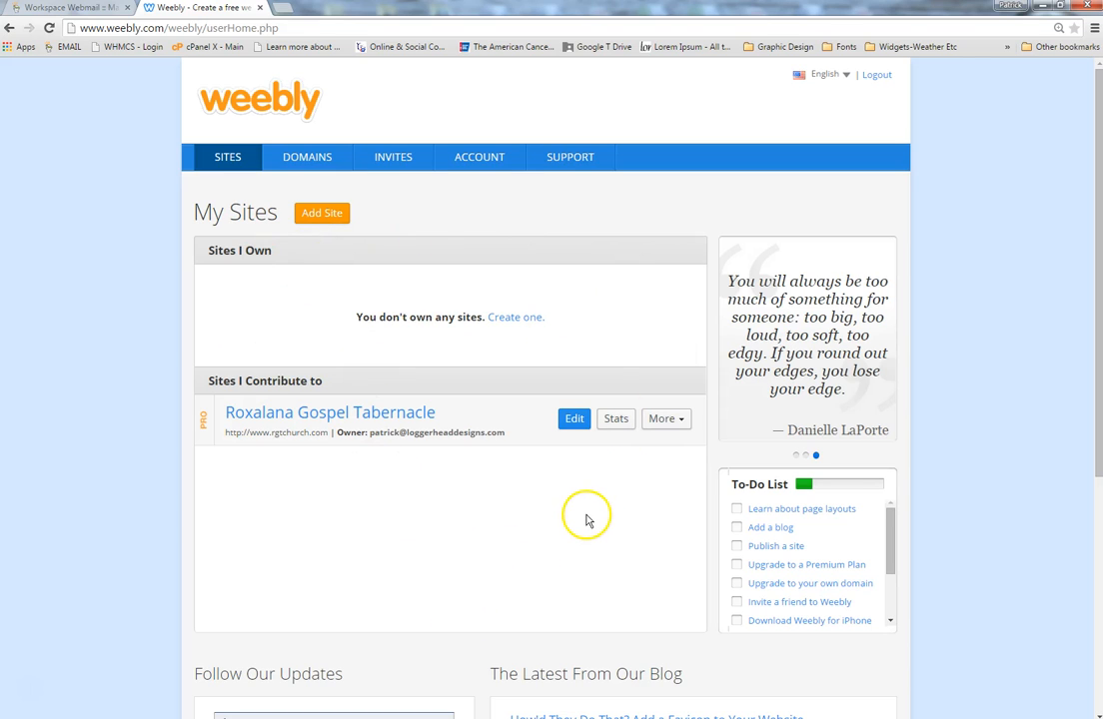
{"action": "left_click", "coordinate": [575, 419]}
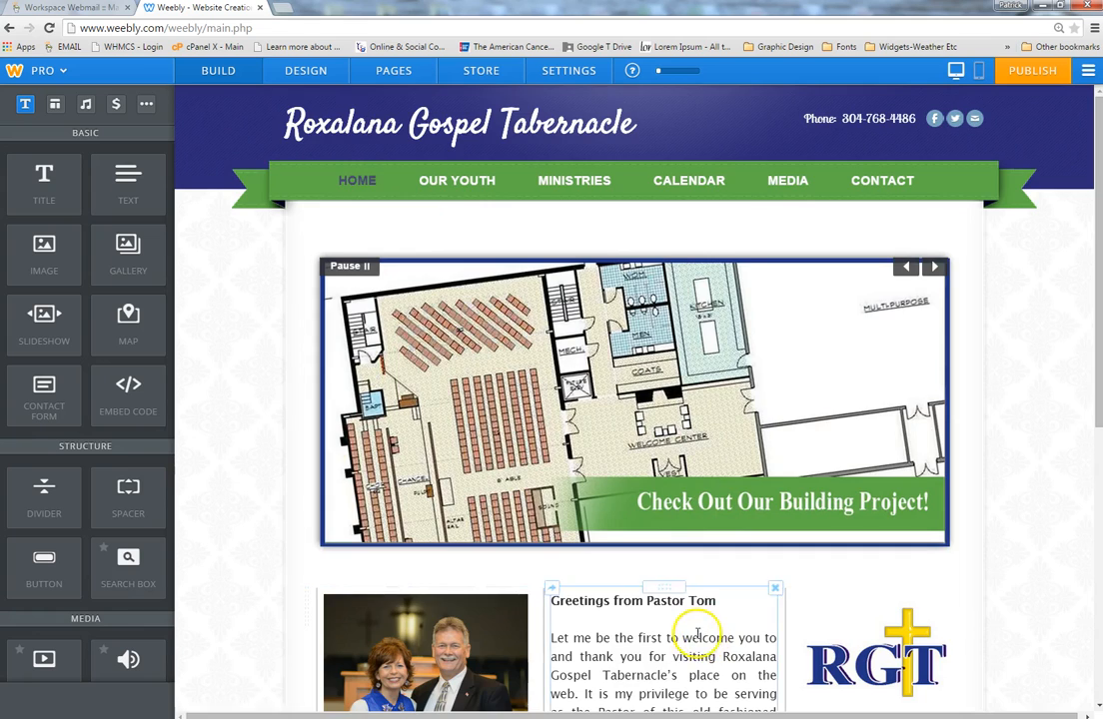
Add a new slideshow element above the home page's existing slideshow, using the Simple Slideshow style.
{"action": "scroll", "coordinate": [696, 637], "scroll_direction": "down", "scroll_amount": 3}
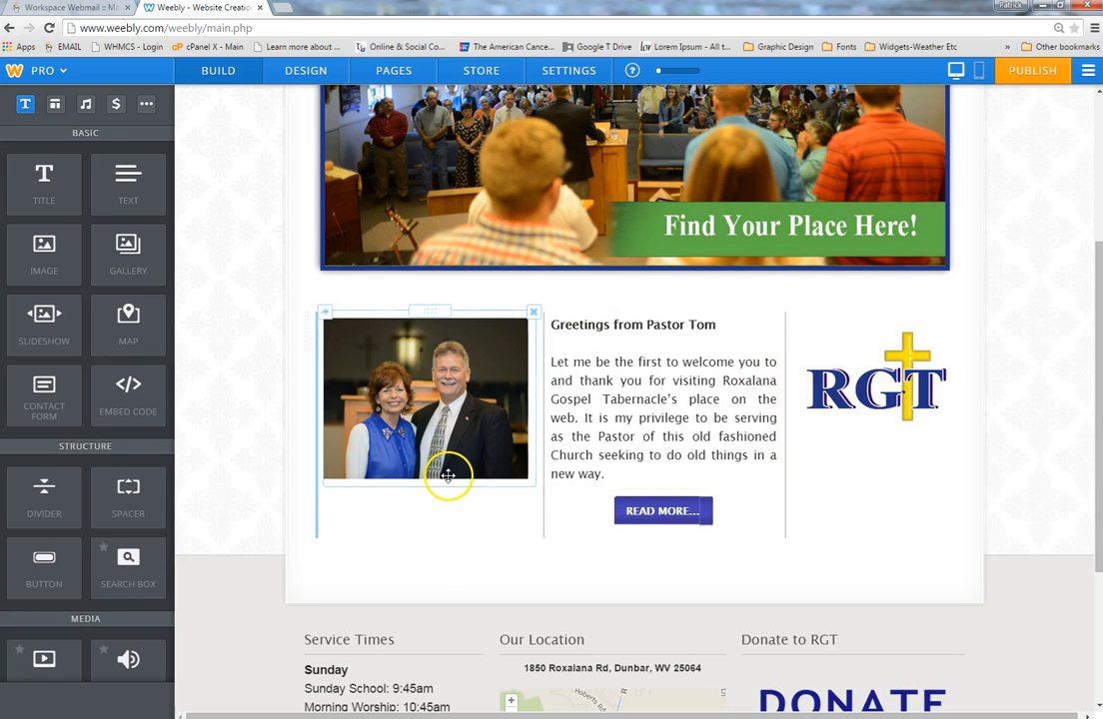
{"action": "scroll", "coordinate": [447, 475], "scroll_direction": "up", "scroll_amount": 3}
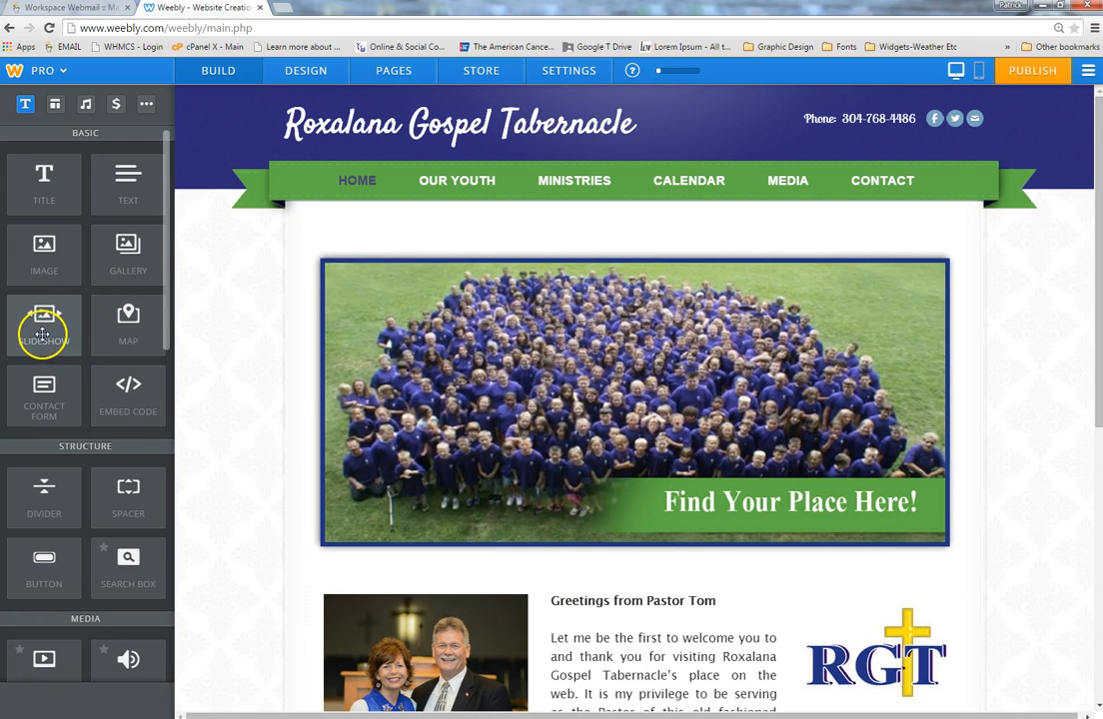
{"action": "left_click_drag", "start_coordinate": [47, 326], "coordinate": [664, 212]}
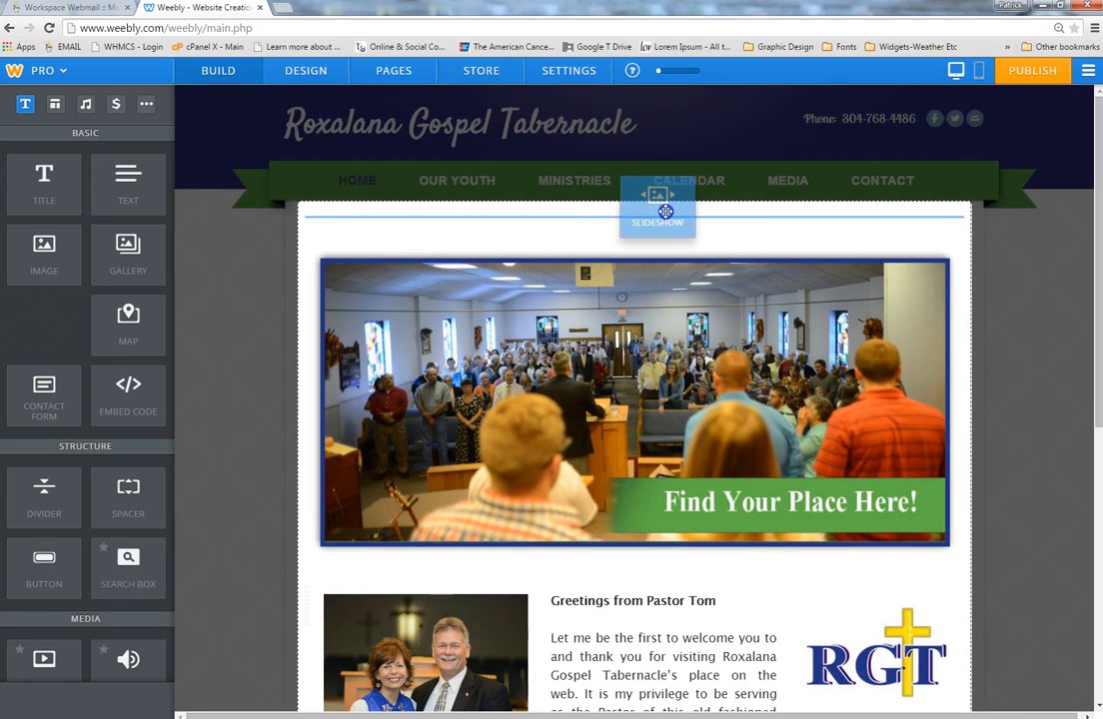
{"action": "left_click_drag", "start_coordinate": [666, 213], "coordinate": [667, 214]}
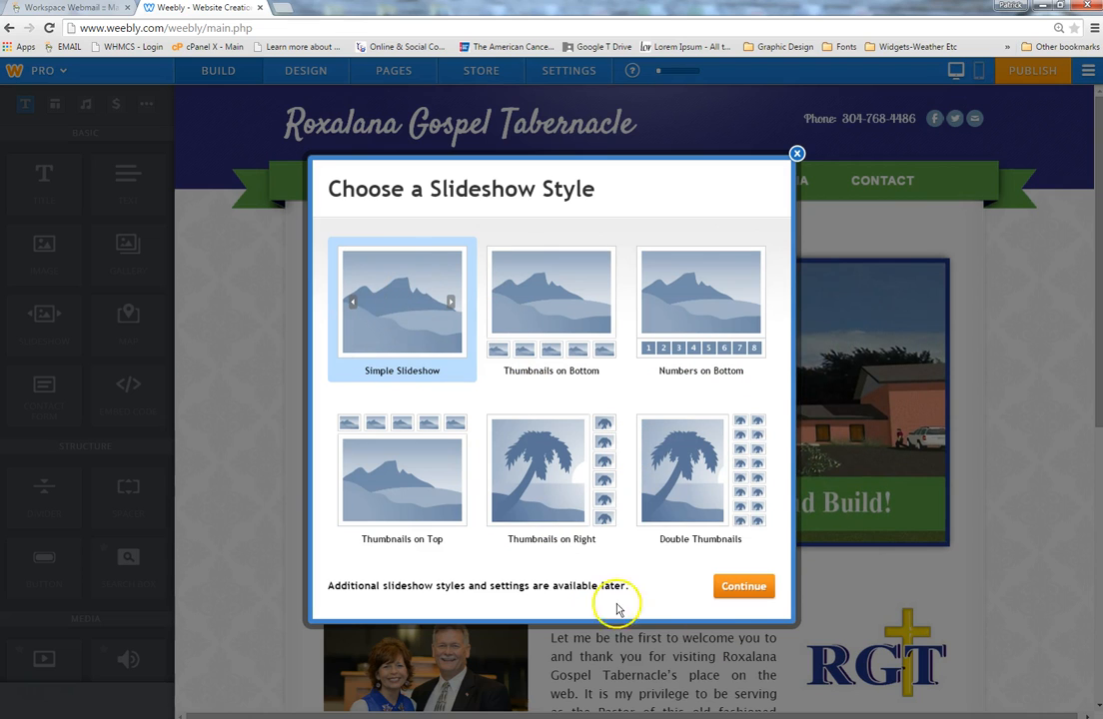
{"action": "left_click", "coordinate": [752, 588]}
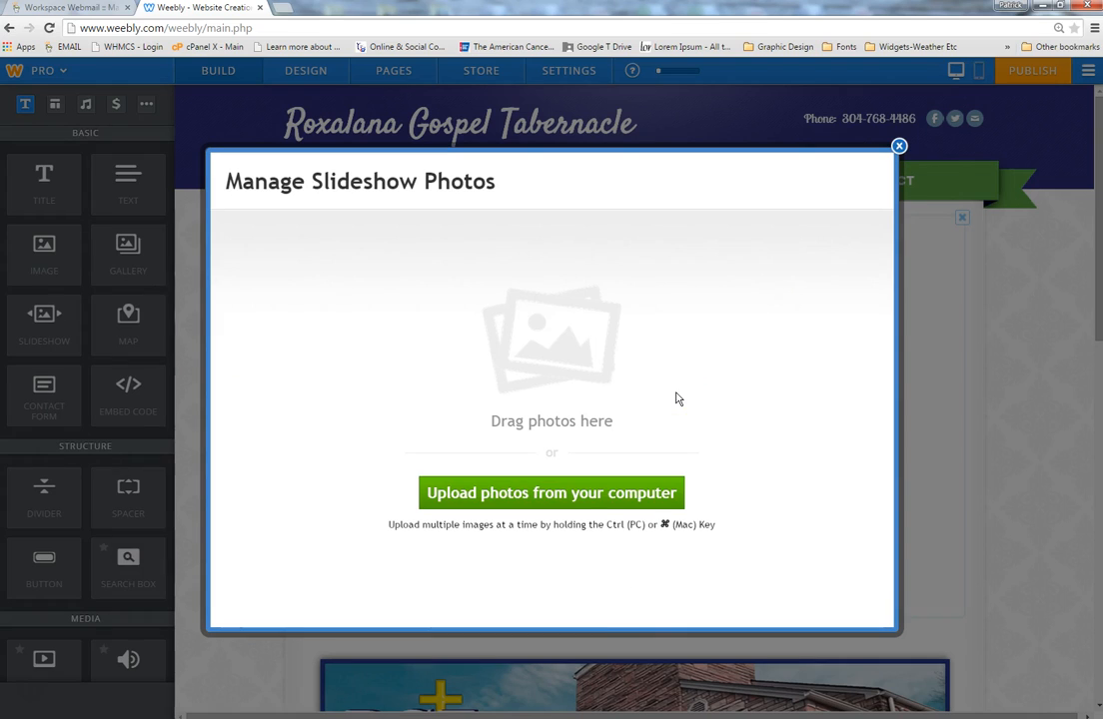
Start uploading IMG_0438, IMG_1570, IMG_1653 and IMG_1947 from the Topsail Chamber Website 2015 folder, then cancel the upload and discard the new slideshow.
{"action": "left_click", "coordinate": [618, 496]}
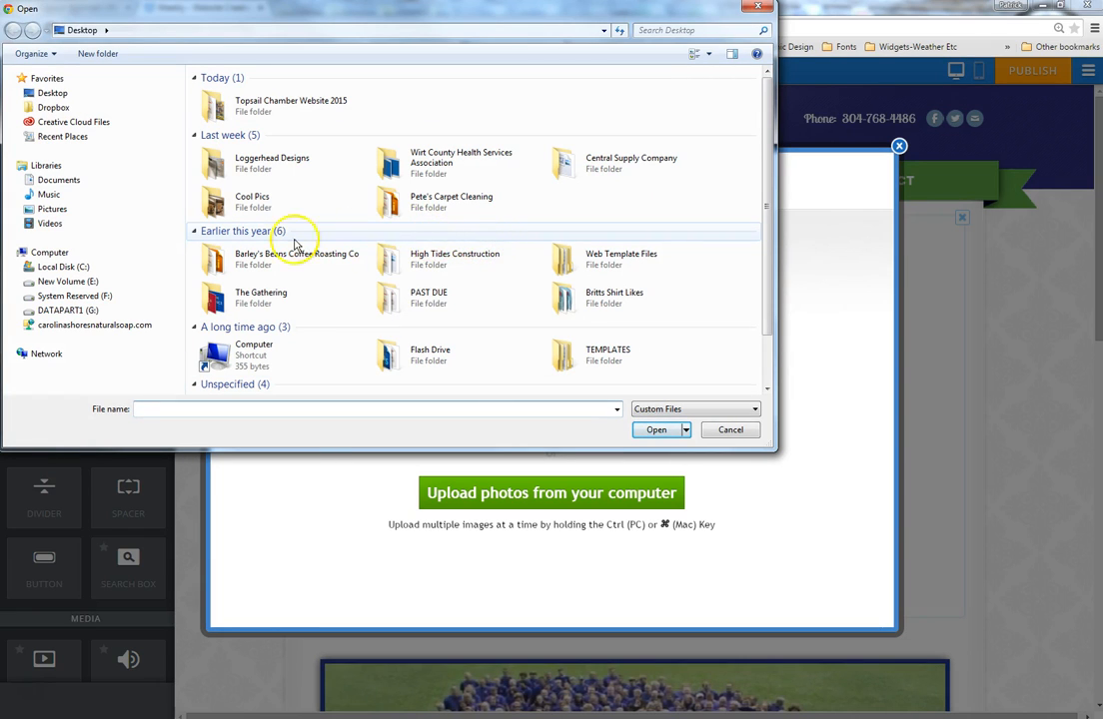
{"action": "double_click", "coordinate": [330, 108]}
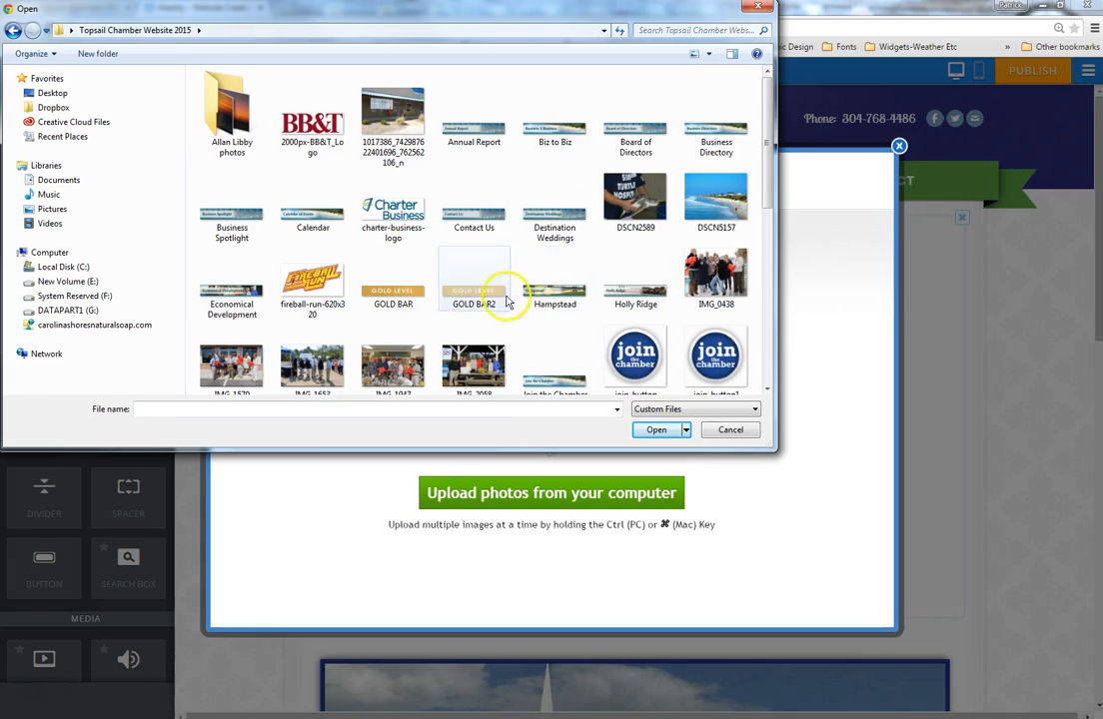
{"action": "left_click", "coordinate": [719, 283]}
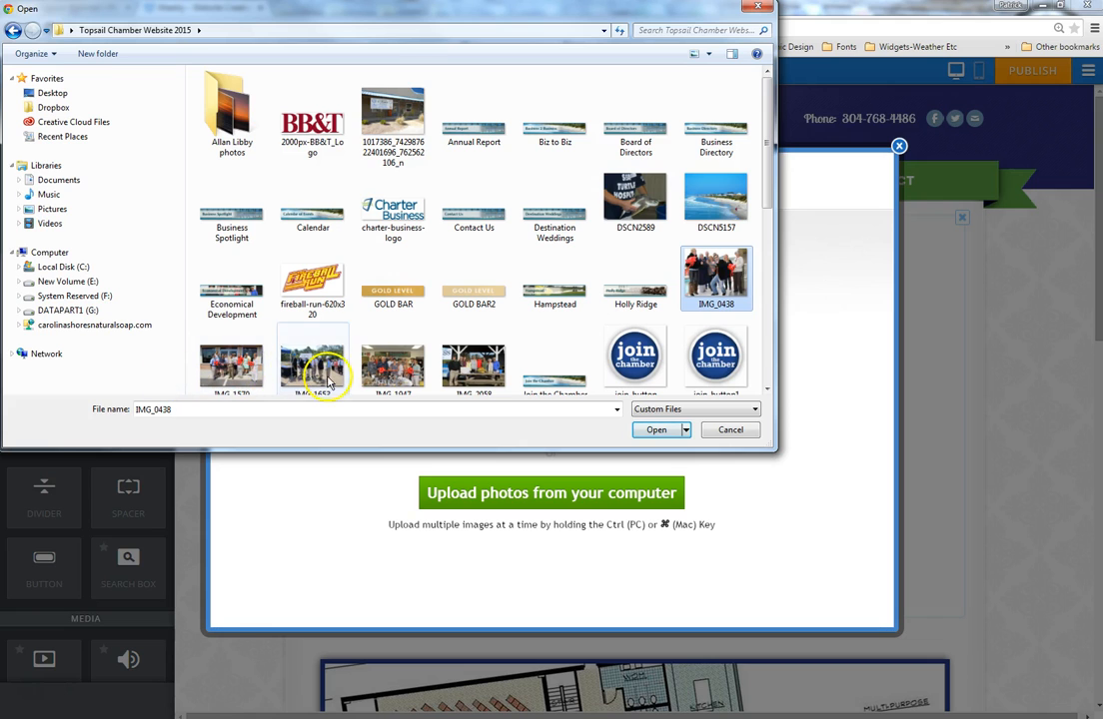
{"action": "left_click", "coordinate": [390, 366], "text": "shift"}
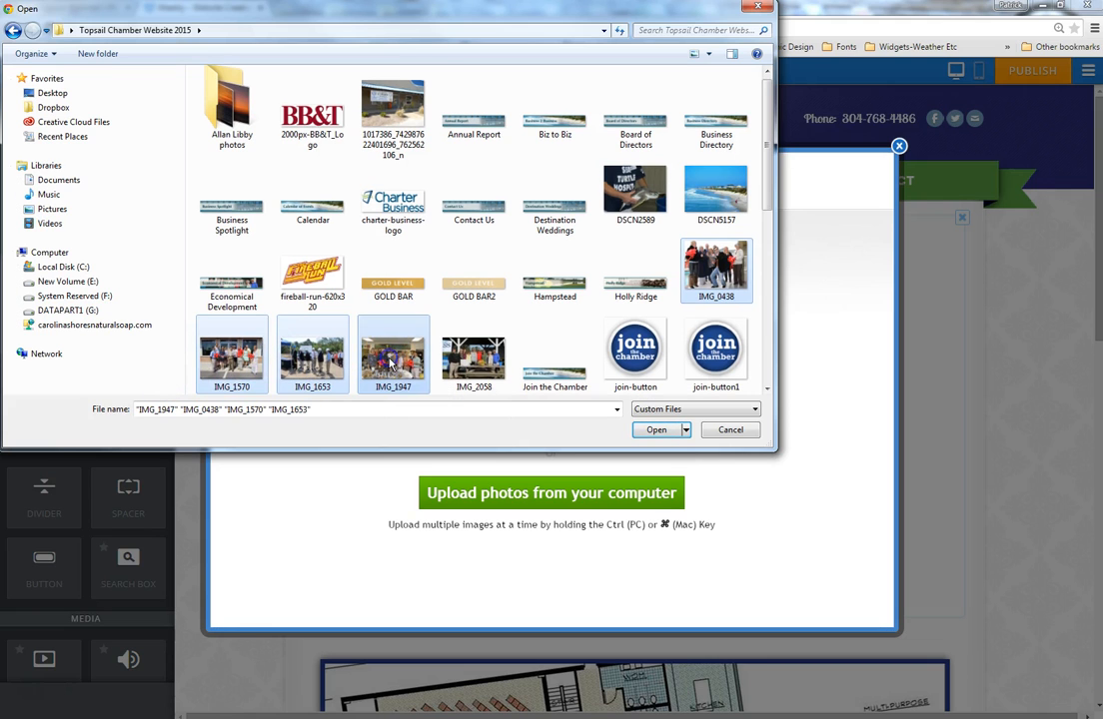
{"action": "left_click", "coordinate": [657, 430]}
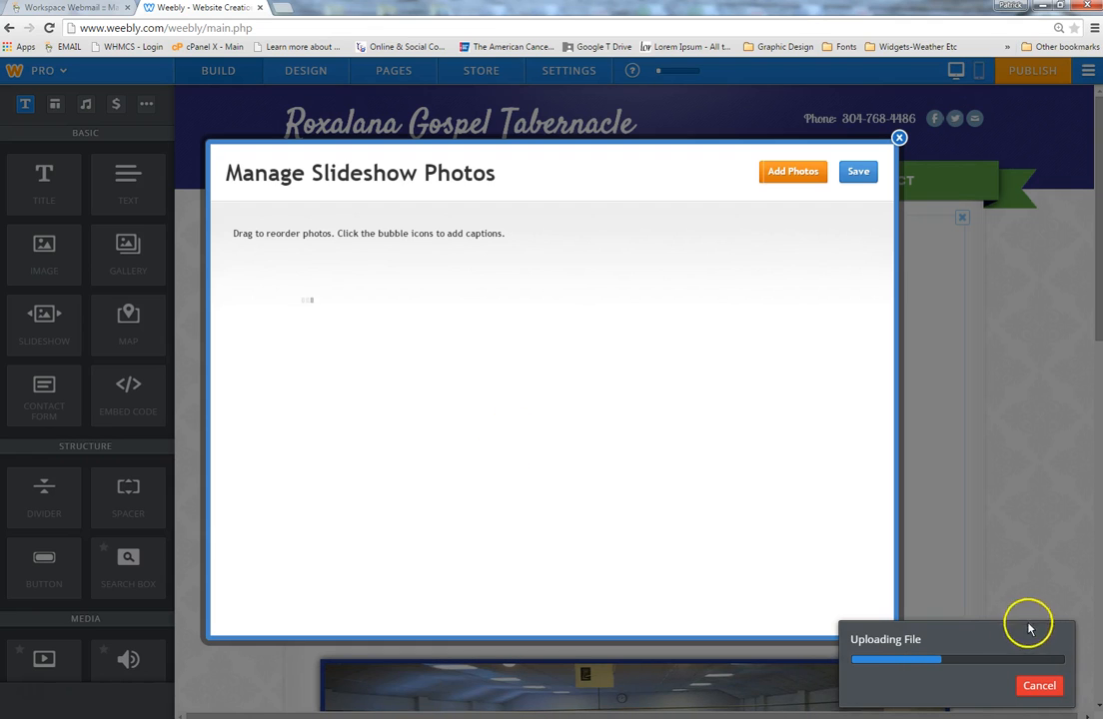
{"action": "left_click", "coordinate": [1042, 686]}
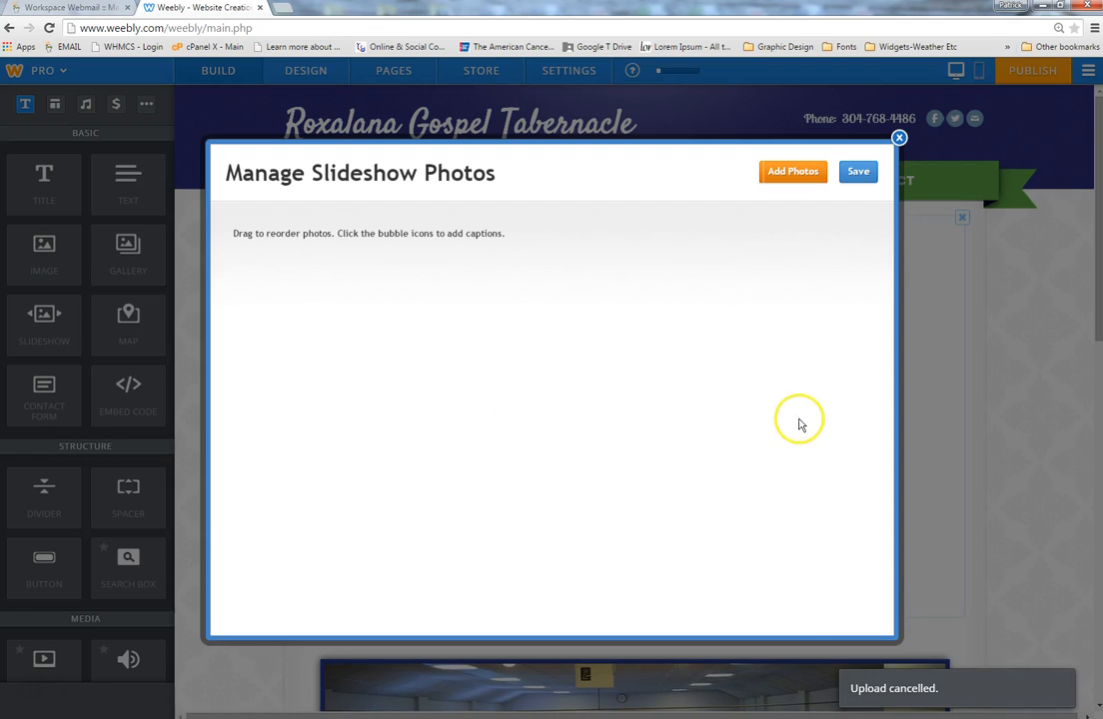
{"action": "left_click", "coordinate": [900, 139]}
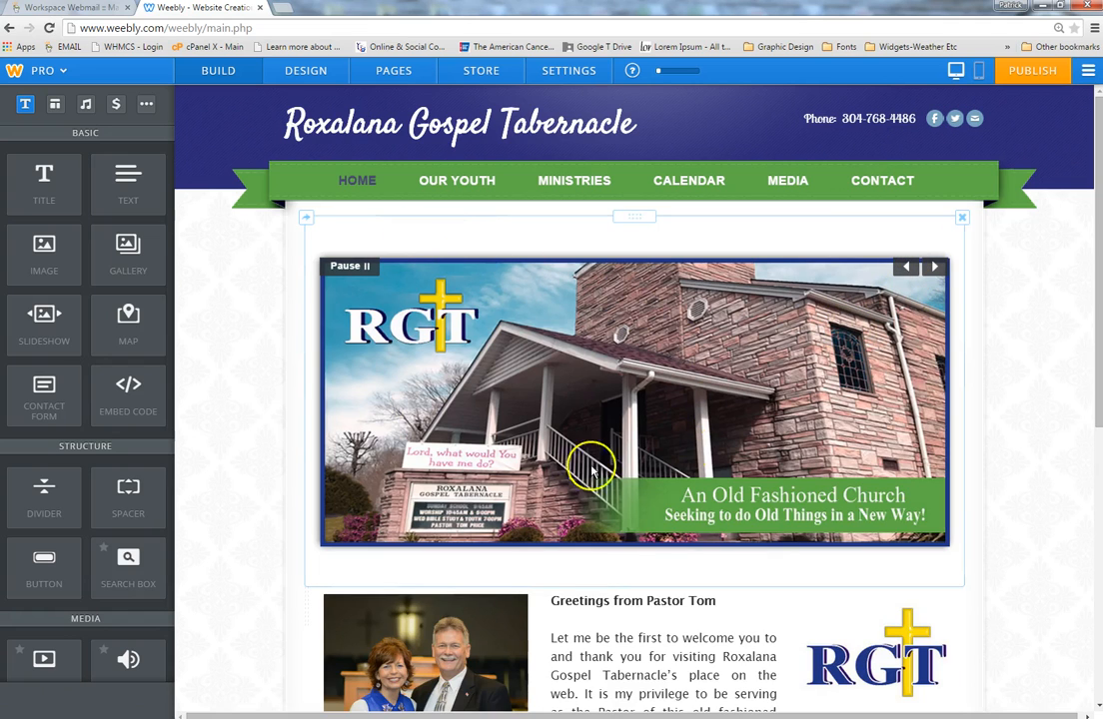
Open the photo manager of the home page's existing slideshow and examine its reorder, caption and remove options.
{"action": "left_click", "coordinate": [589, 245]}
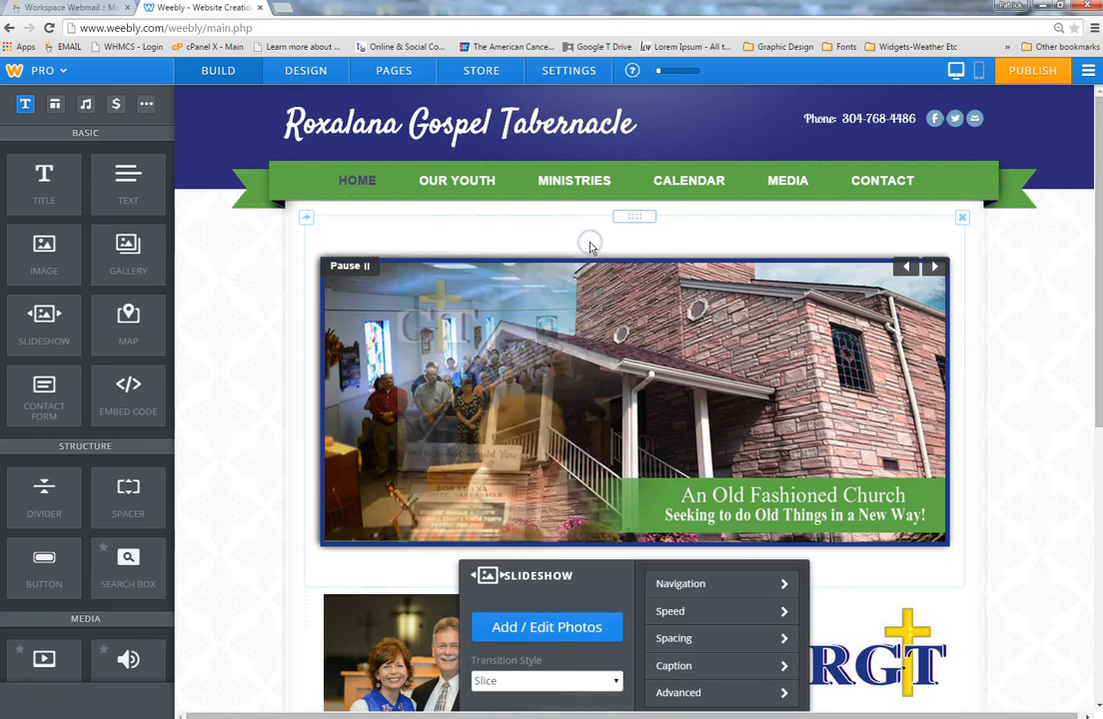
{"action": "left_click", "coordinate": [579, 633]}
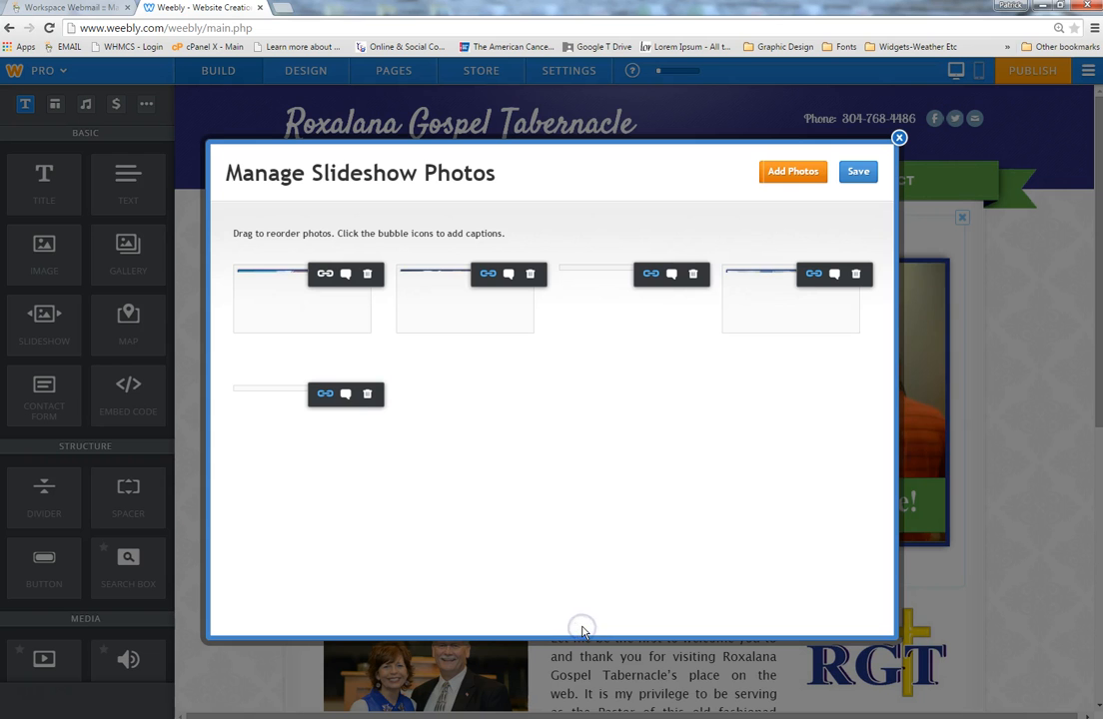
{"action": "left_click", "coordinate": [589, 622]}
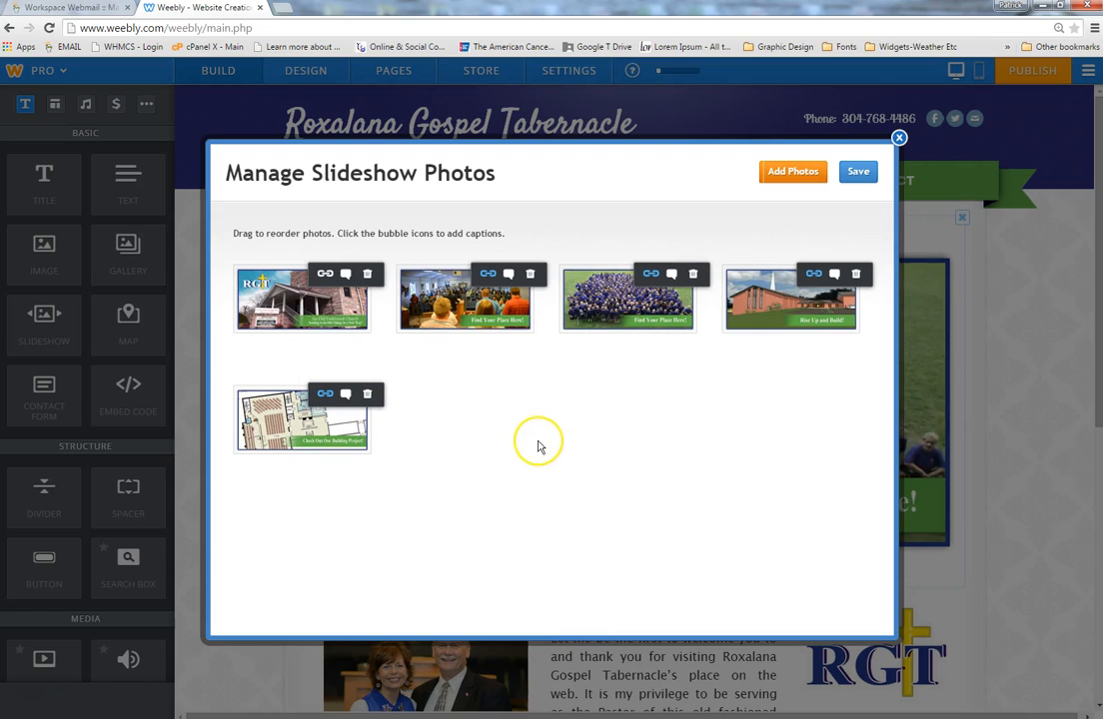
{"action": "left_click", "coordinate": [600, 448]}
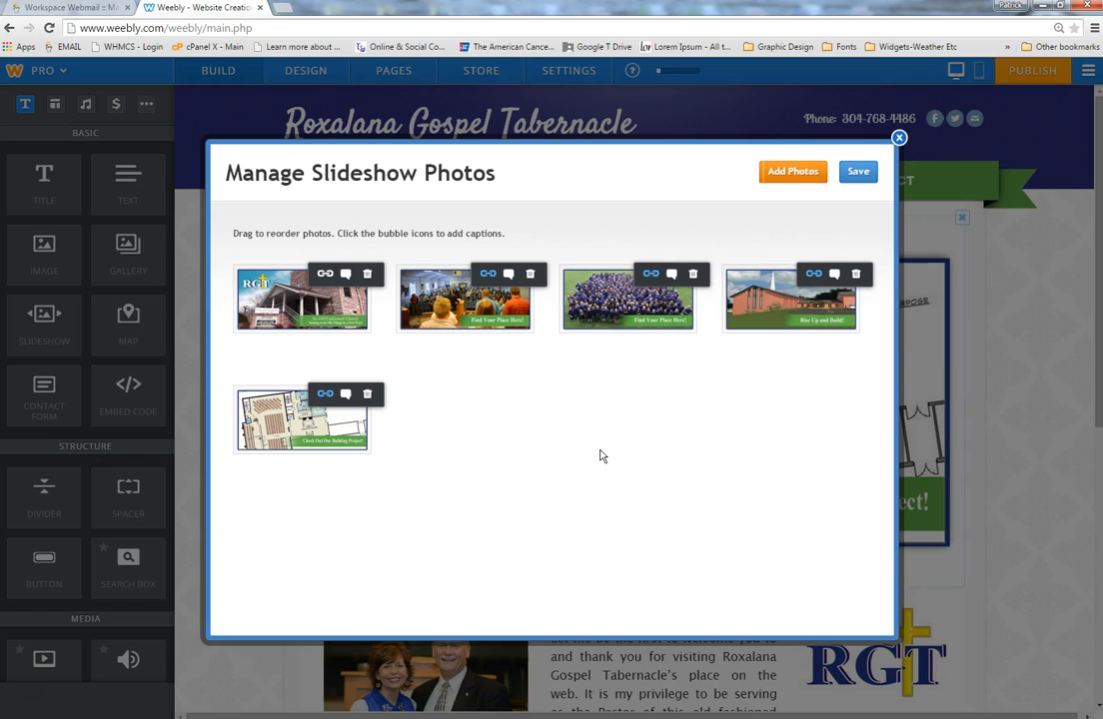
{"action": "left_click_drag", "start_coordinate": [701, 380], "coordinate": [696, 312]}
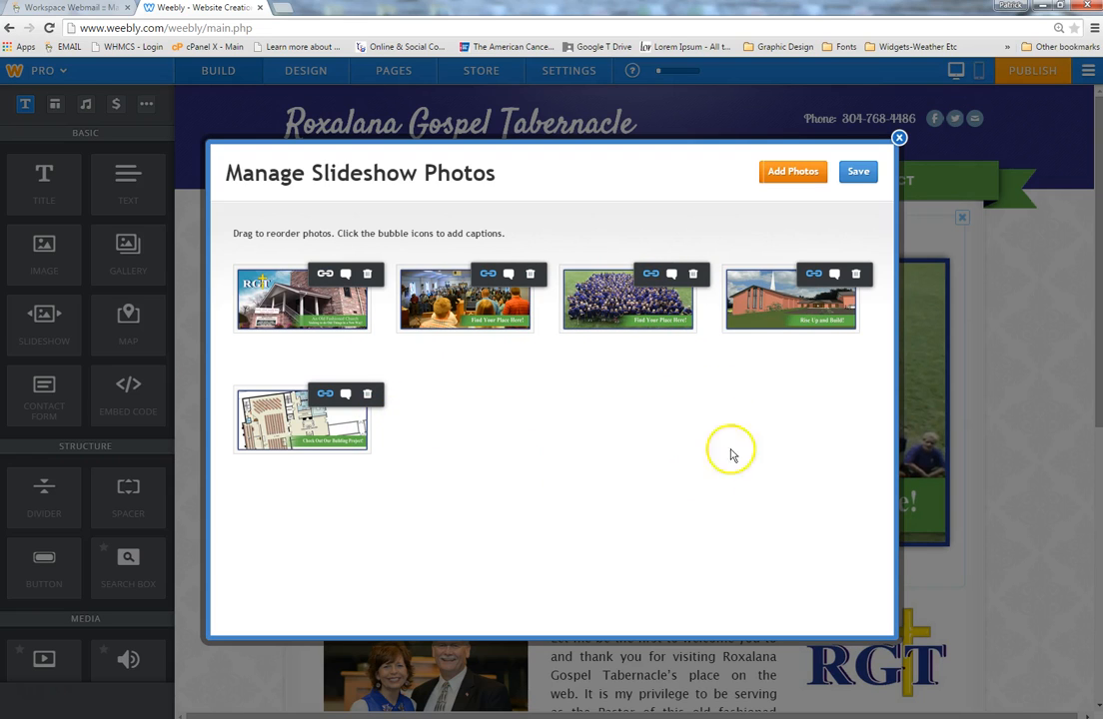
{"action": "left_click", "coordinate": [507, 281]}
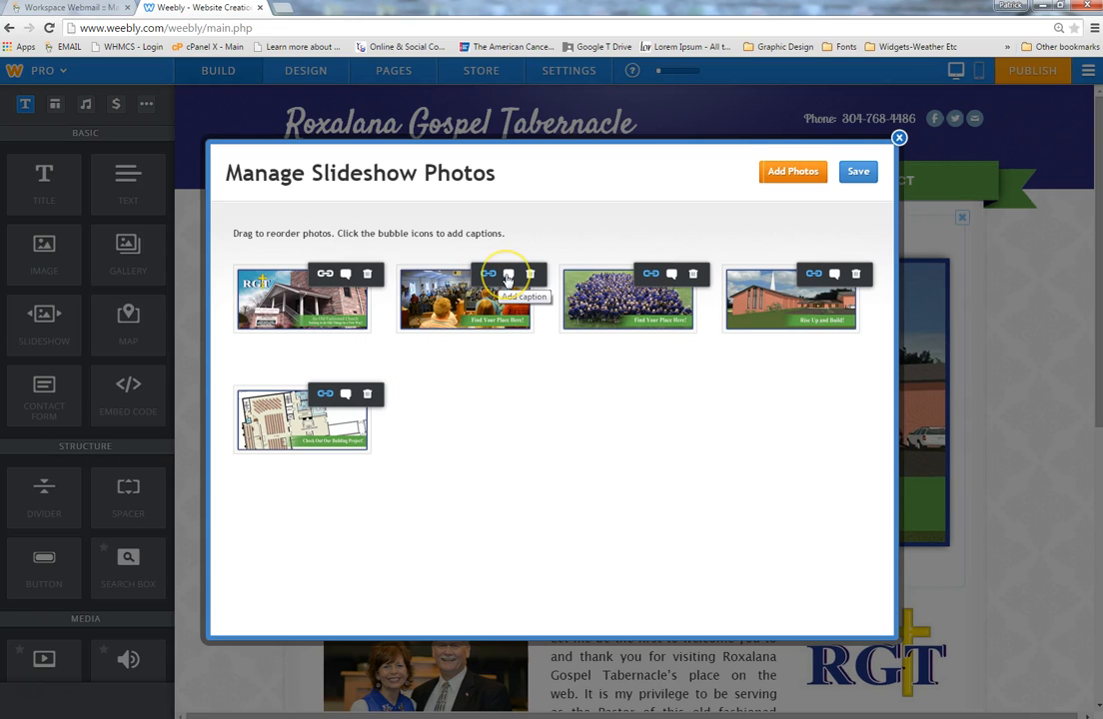
{"action": "left_click", "coordinate": [528, 279]}
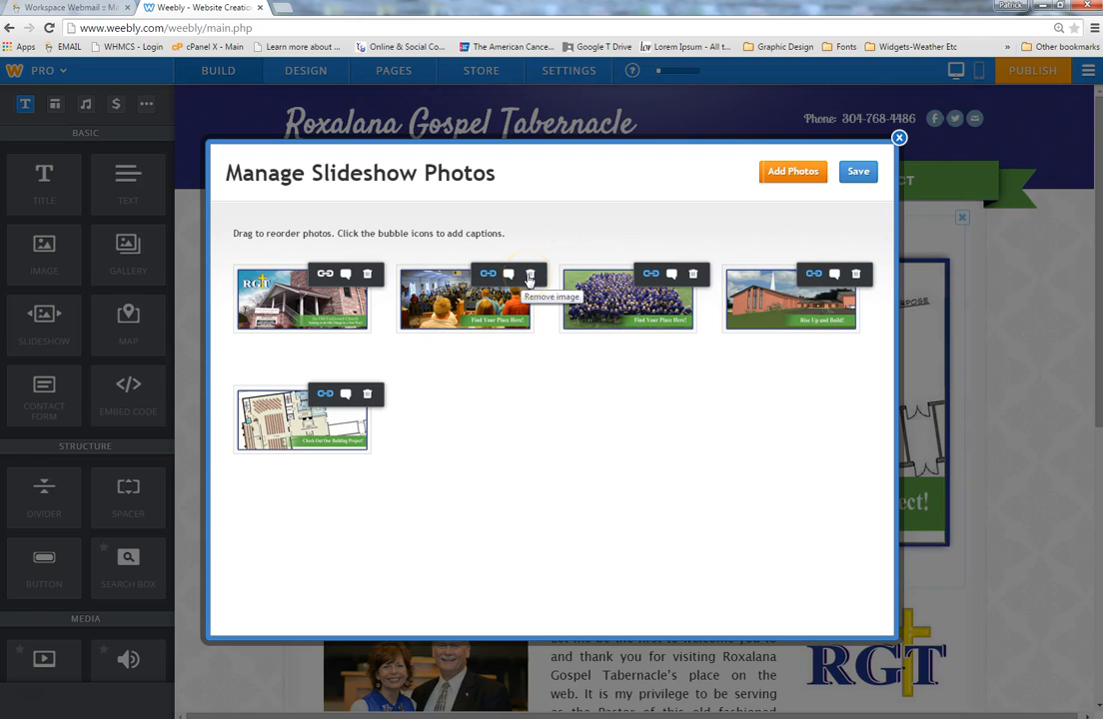
{"action": "left_click", "coordinate": [748, 315]}
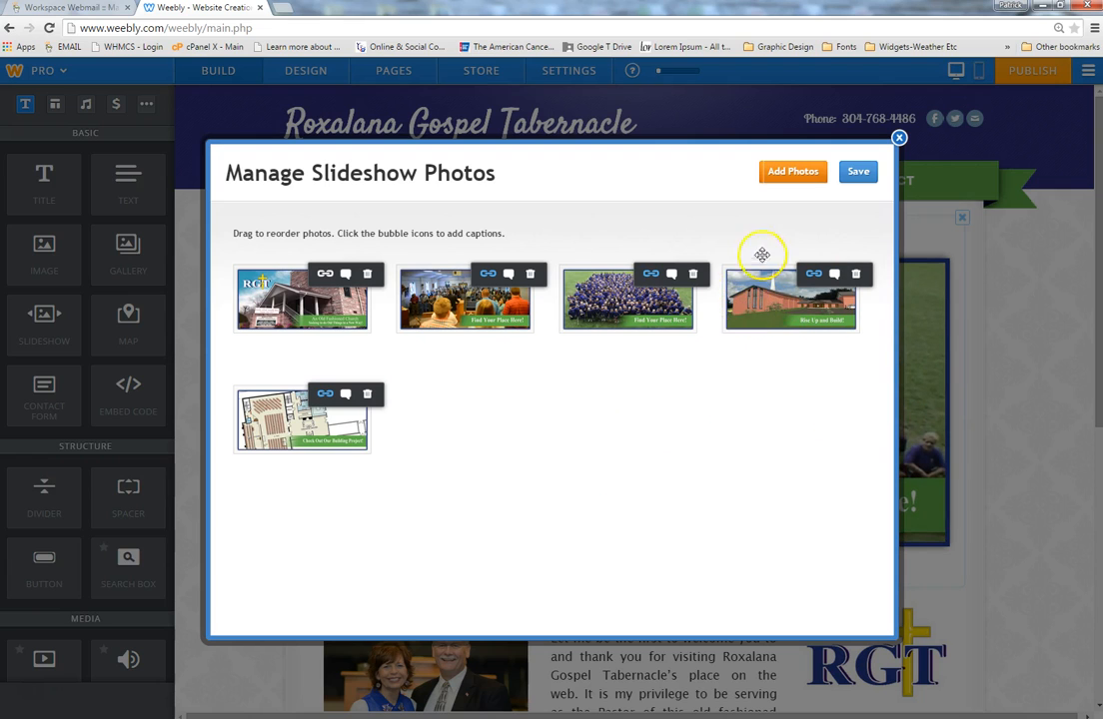
Link the "Rise Up and Build!" slide to the standard page Our Building Project and save the slideshow photos.
{"action": "left_click", "coordinate": [814, 272]}
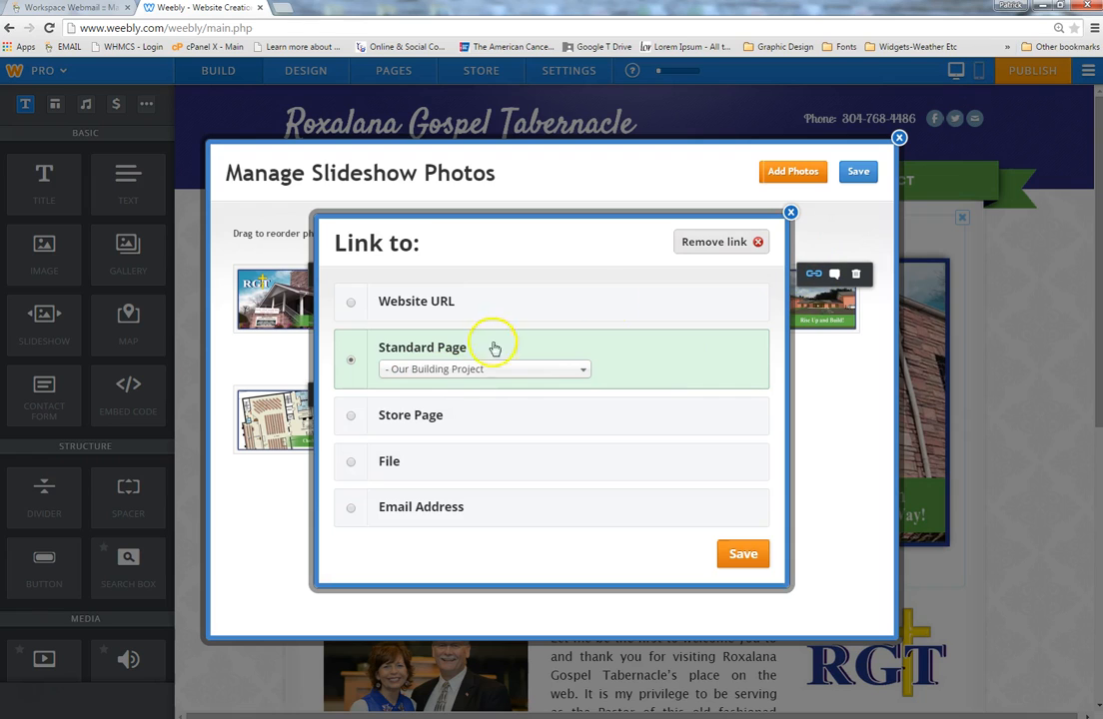
{"action": "left_click", "coordinate": [351, 305]}
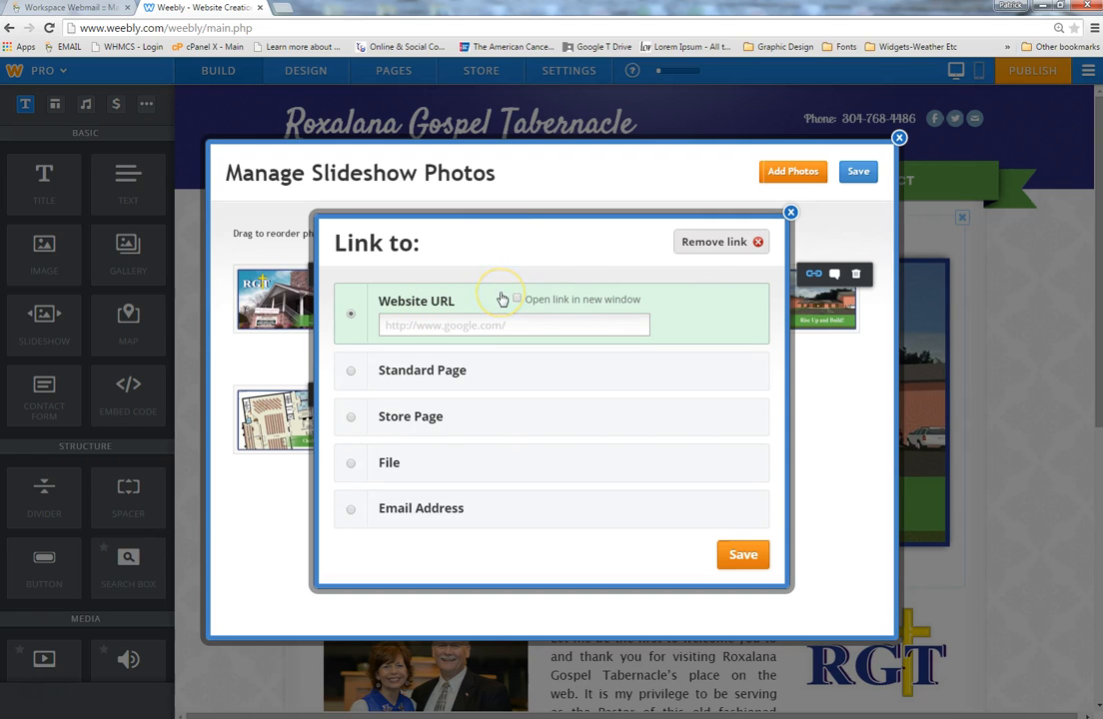
{"action": "left_click", "coordinate": [410, 376]}
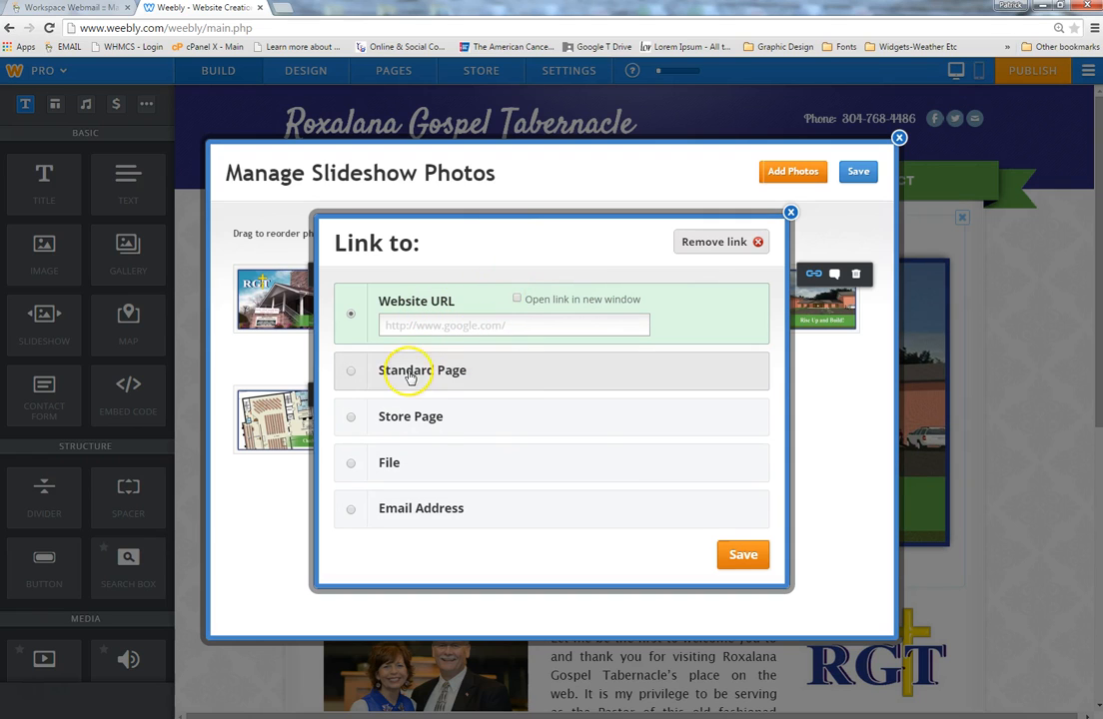
{"action": "left_click", "coordinate": [516, 379]}
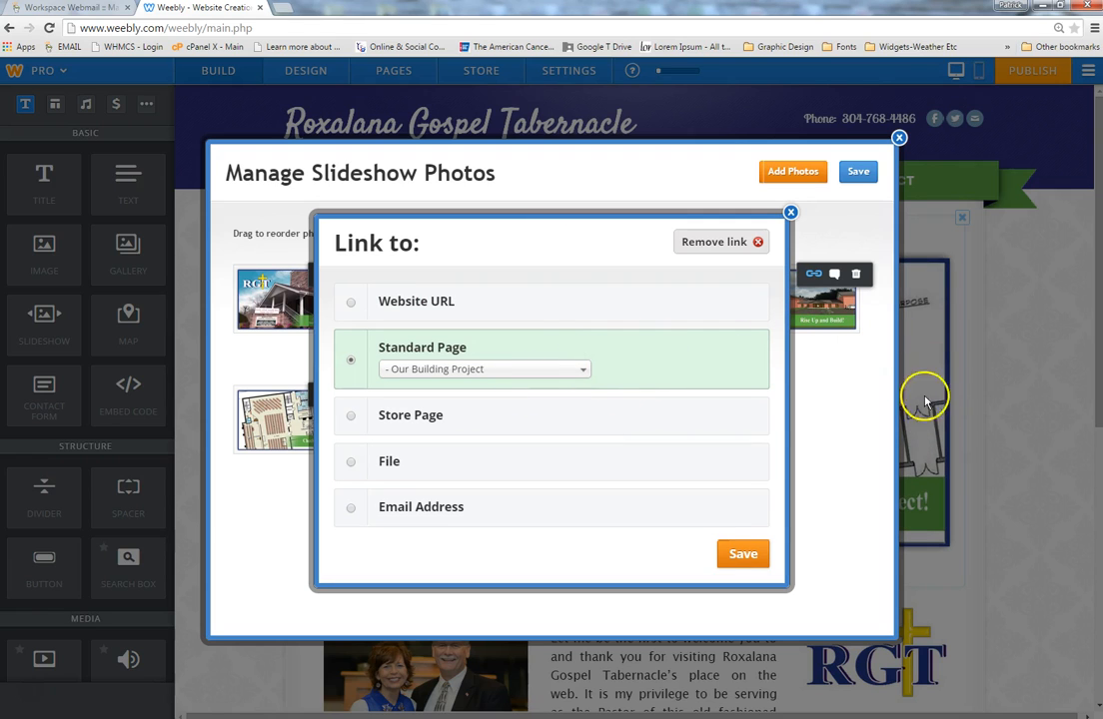
{"action": "left_click", "coordinate": [583, 370]}
{"action": "left_click", "coordinate": [583, 387]}
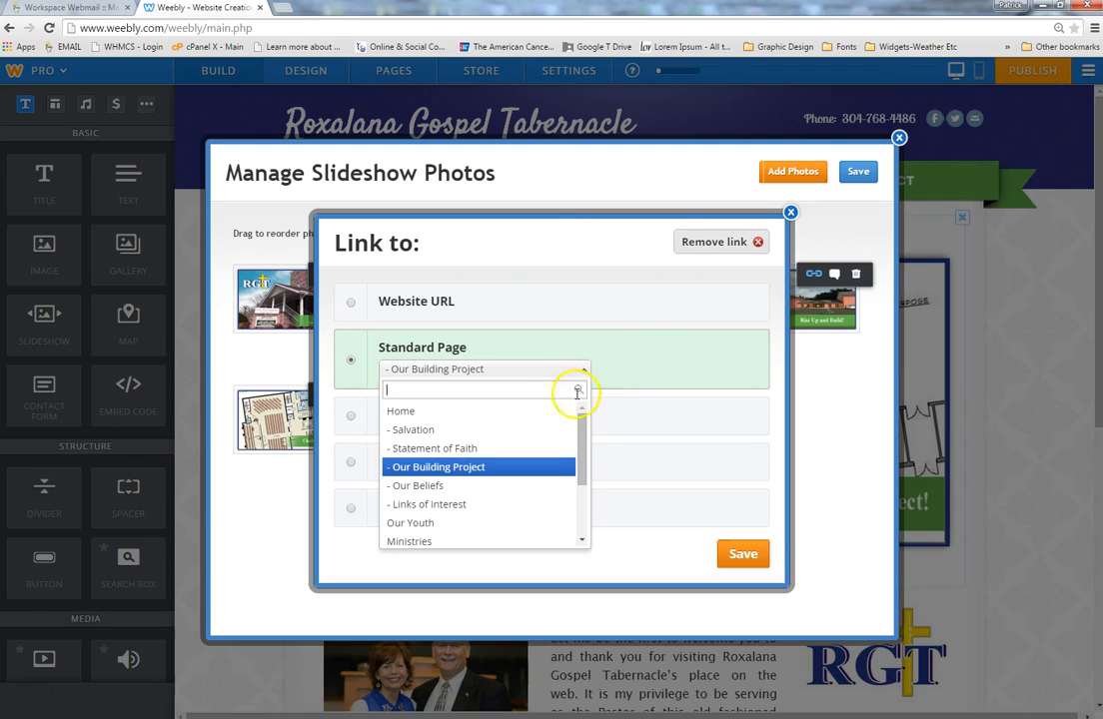
{"action": "left_click_drag", "start_coordinate": [587, 439], "coordinate": [574, 418]}
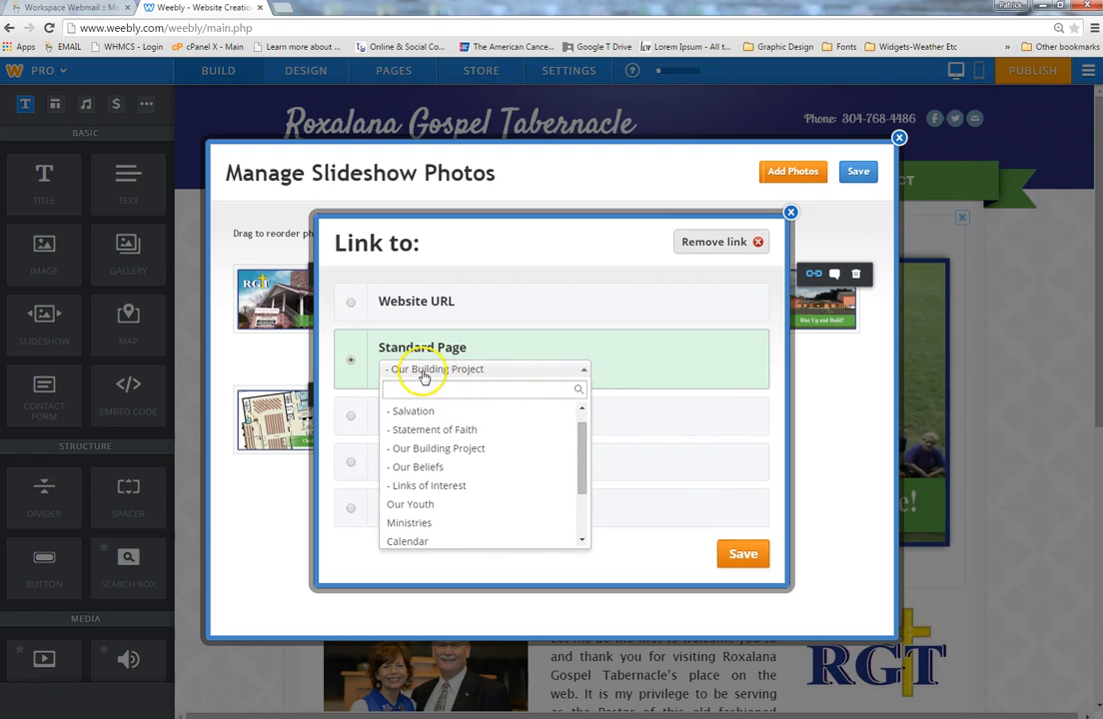
{"action": "left_click", "coordinate": [739, 555]}
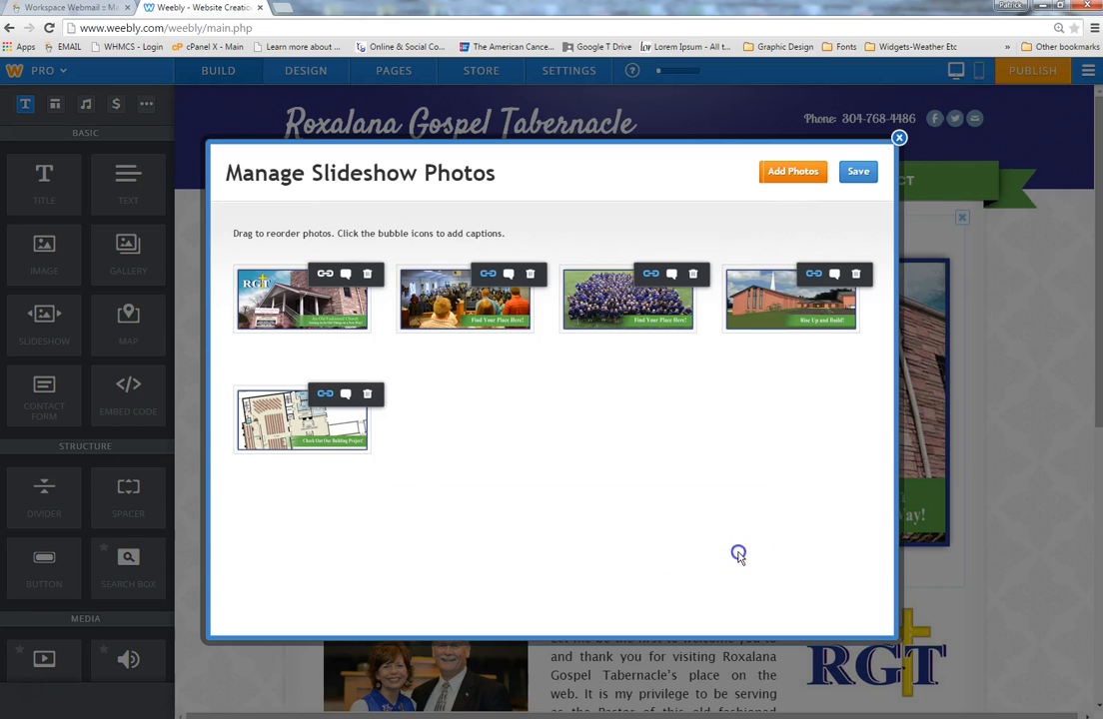
{"action": "left_click", "coordinate": [857, 187]}
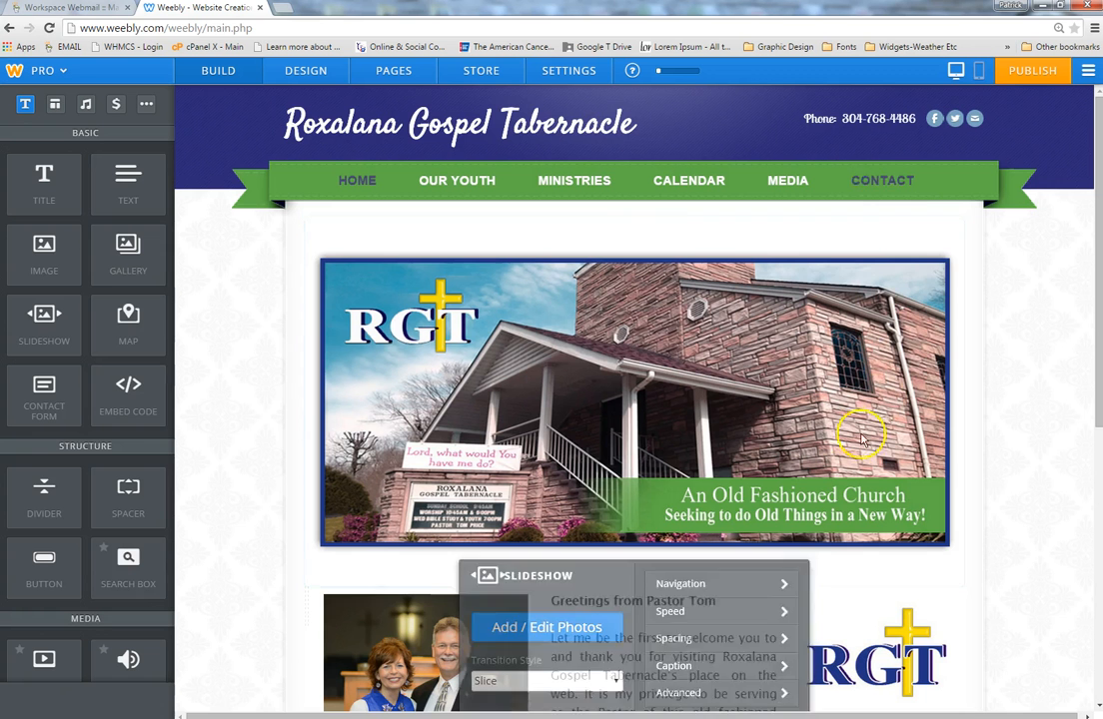
{"action": "scroll", "coordinate": [891, 514], "scroll_direction": "down", "scroll_amount": 2}
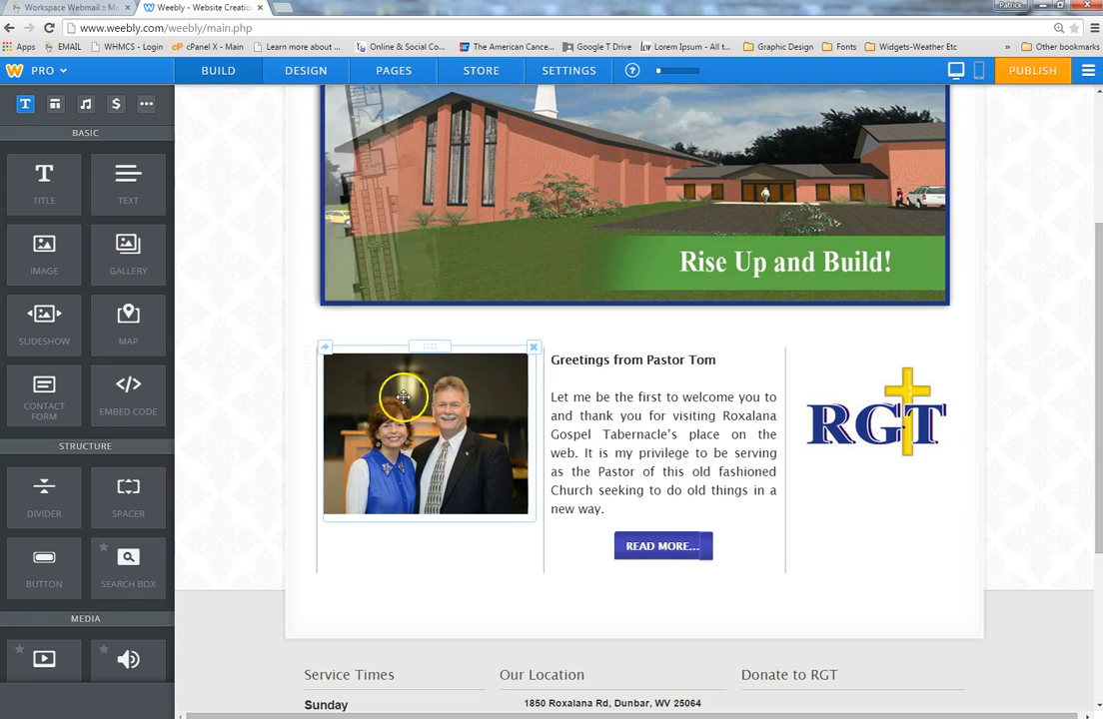
{"action": "mouse_move", "coordinate": [44, 257]}
{"action": "left_mouse_down"}
{"action": "mouse_move", "coordinate": [424, 328]}
{"action": "mouse_move", "coordinate": [427, 344]}
{"action": "mouse_move", "coordinate": [84, 286]}
{"action": "mouse_move", "coordinate": [49, 249]}
{"action": "left_mouse_up"}
{"action": "left_click_drag", "start_coordinate": [456, 323], "coordinate": [473, 399]}
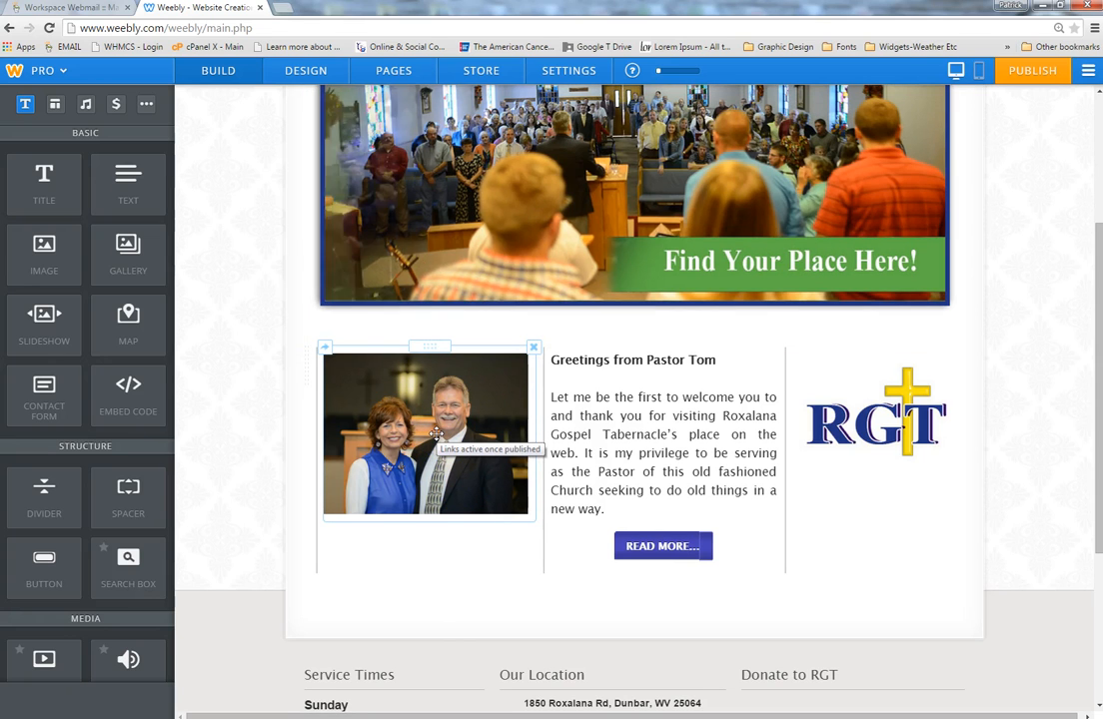
{"action": "left_click", "coordinate": [440, 451]}
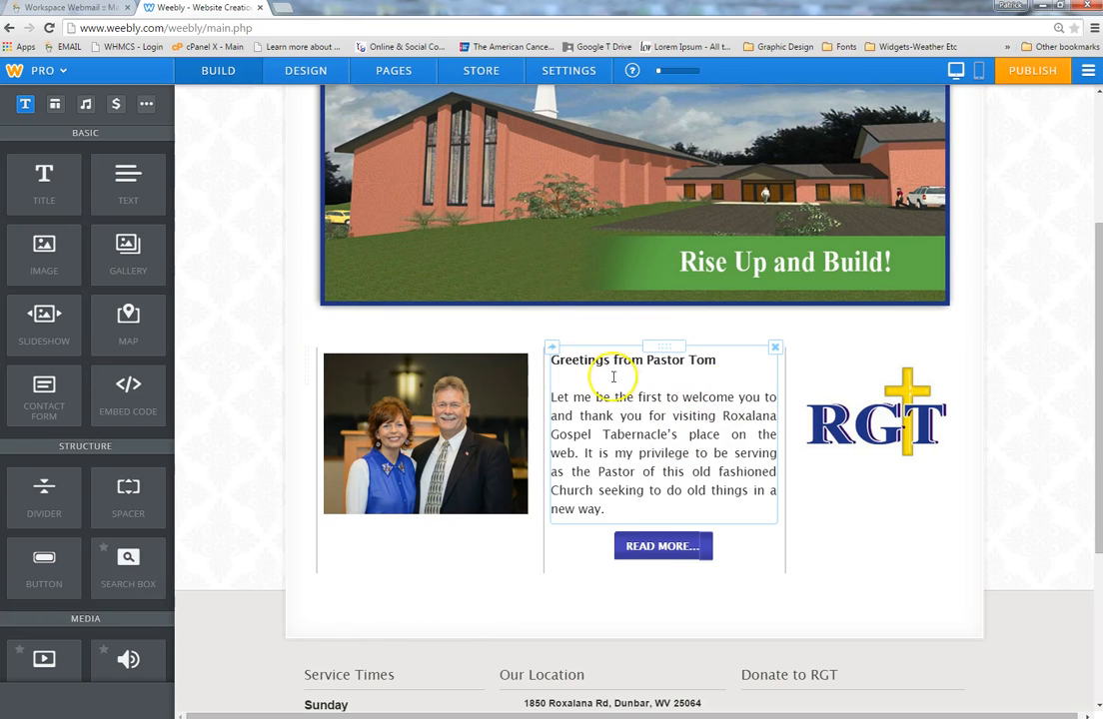
{"action": "mouse_move", "coordinate": [124, 177]}
{"action": "left_mouse_down"}
{"action": "mouse_move", "coordinate": [614, 323]}
{"action": "mouse_move", "coordinate": [620, 345]}
{"action": "mouse_move", "coordinate": [259, 191]}
{"action": "mouse_move", "coordinate": [138, 181]}
{"action": "mouse_move", "coordinate": [116, 162]}
{"action": "left_mouse_up"}
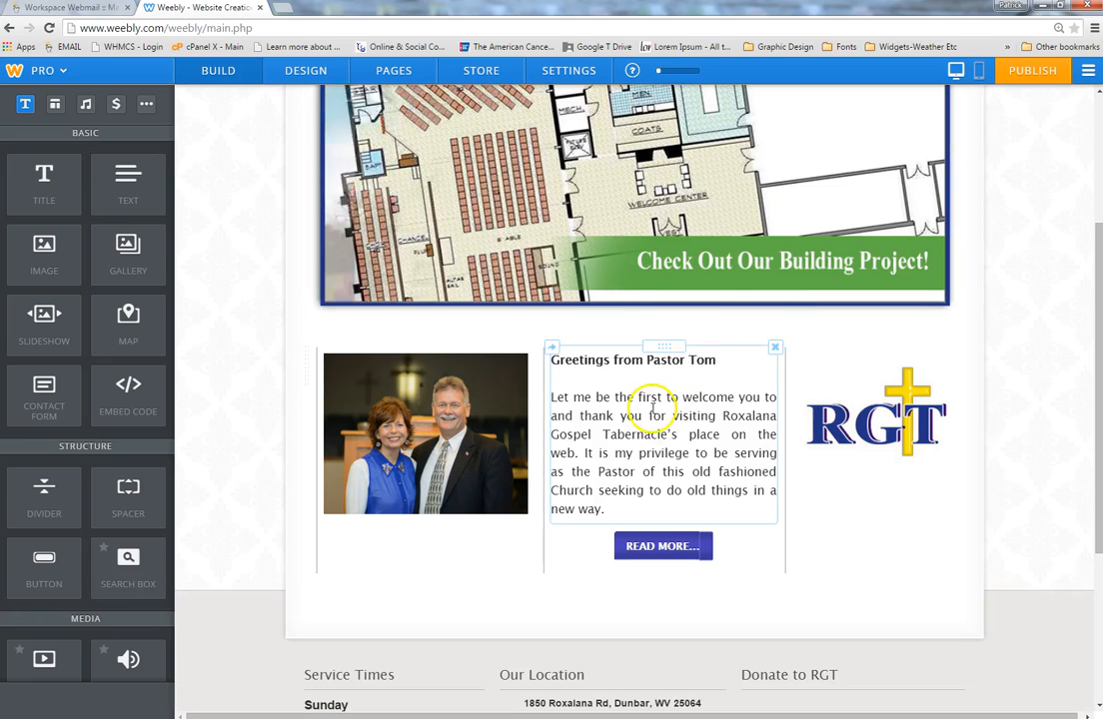
Open the home page's greeting paragraph for editing and examine its text colour, link, alignment and undo/redo options.
{"action": "left_click", "coordinate": [657, 434]}
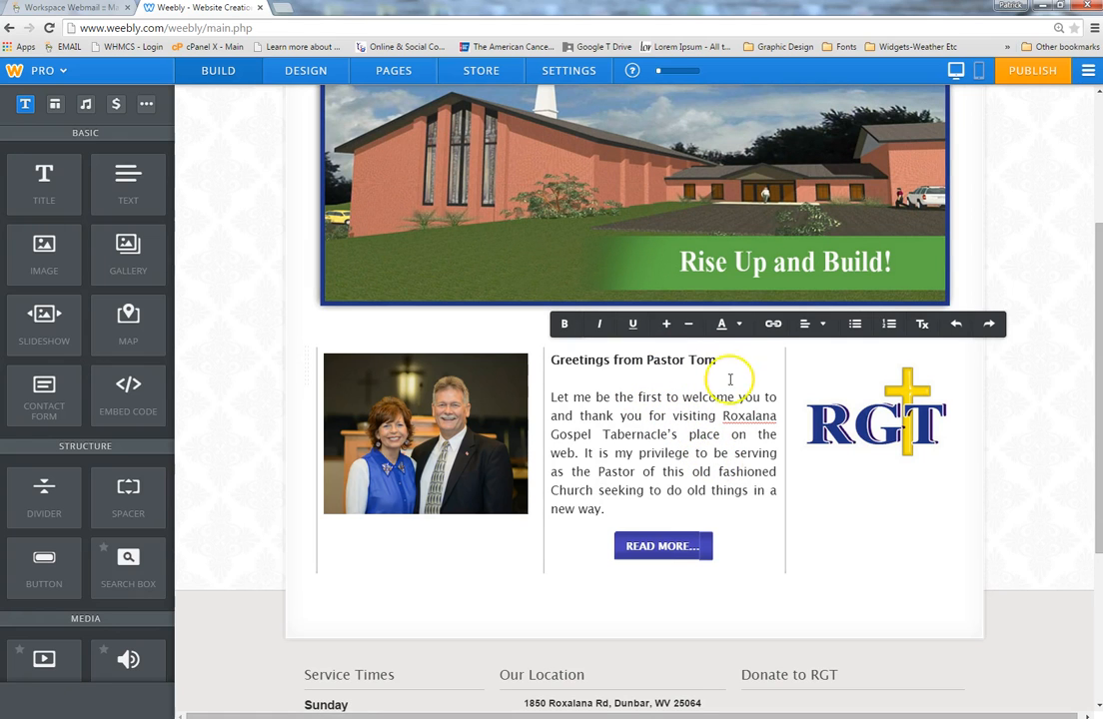
{"action": "left_click", "coordinate": [739, 326]}
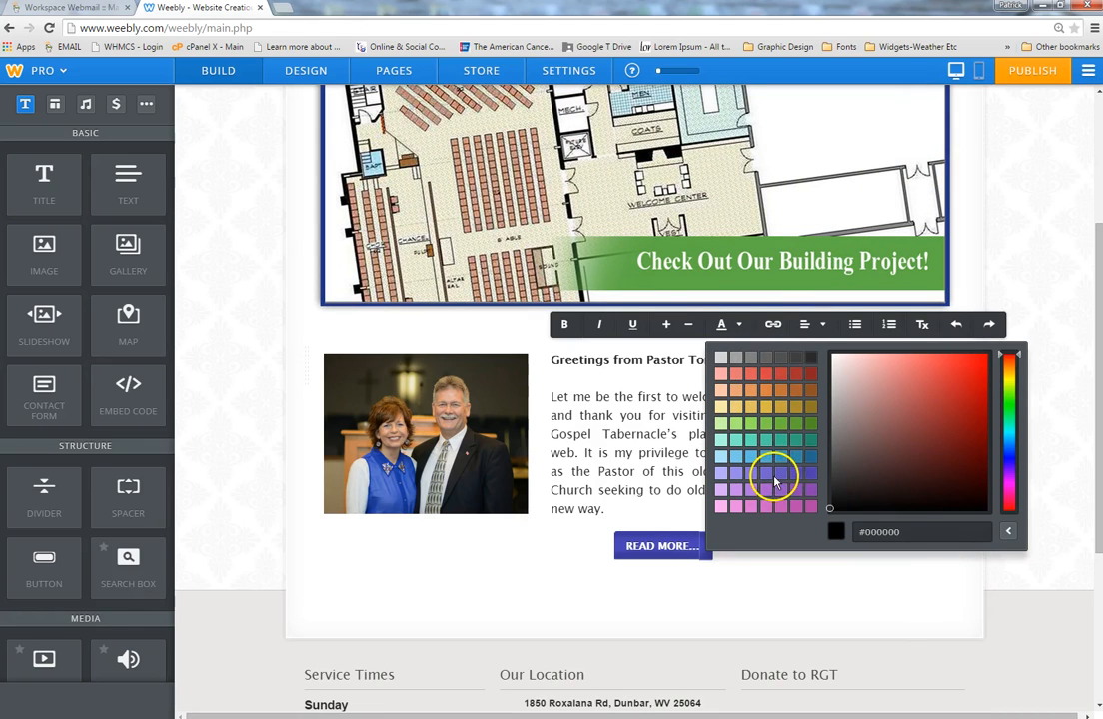
{"action": "left_click", "coordinate": [682, 397]}
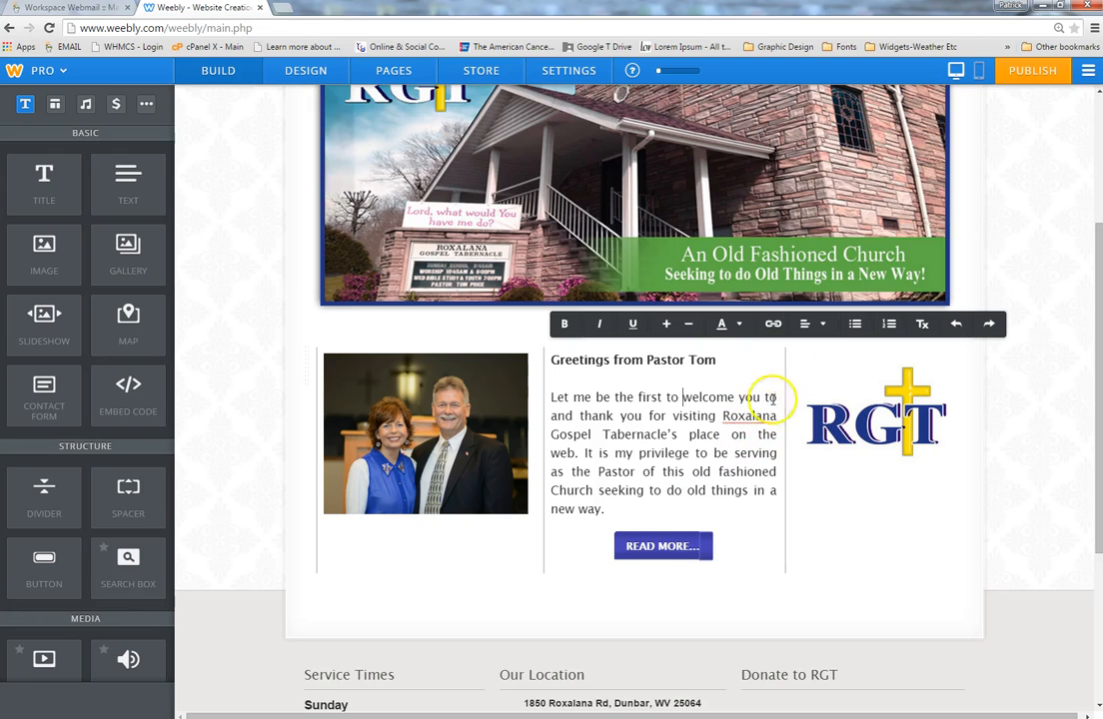
{"action": "left_click", "coordinate": [775, 326]}
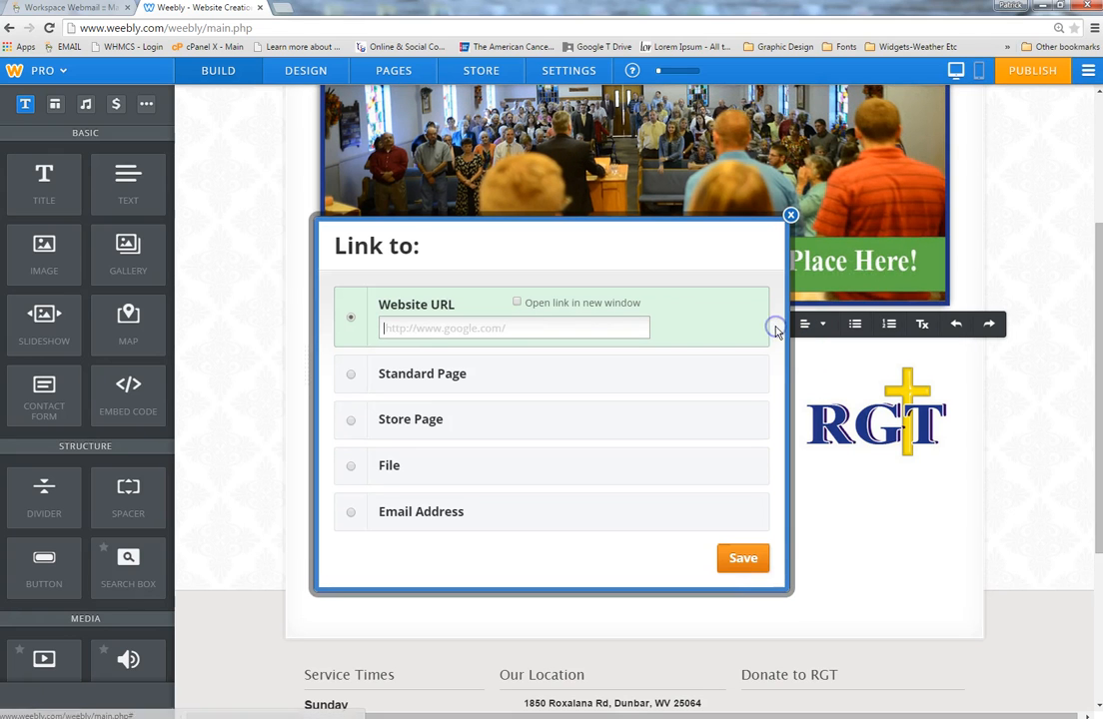
{"action": "left_click", "coordinate": [790, 218]}
{"action": "left_click", "coordinate": [818, 323]}
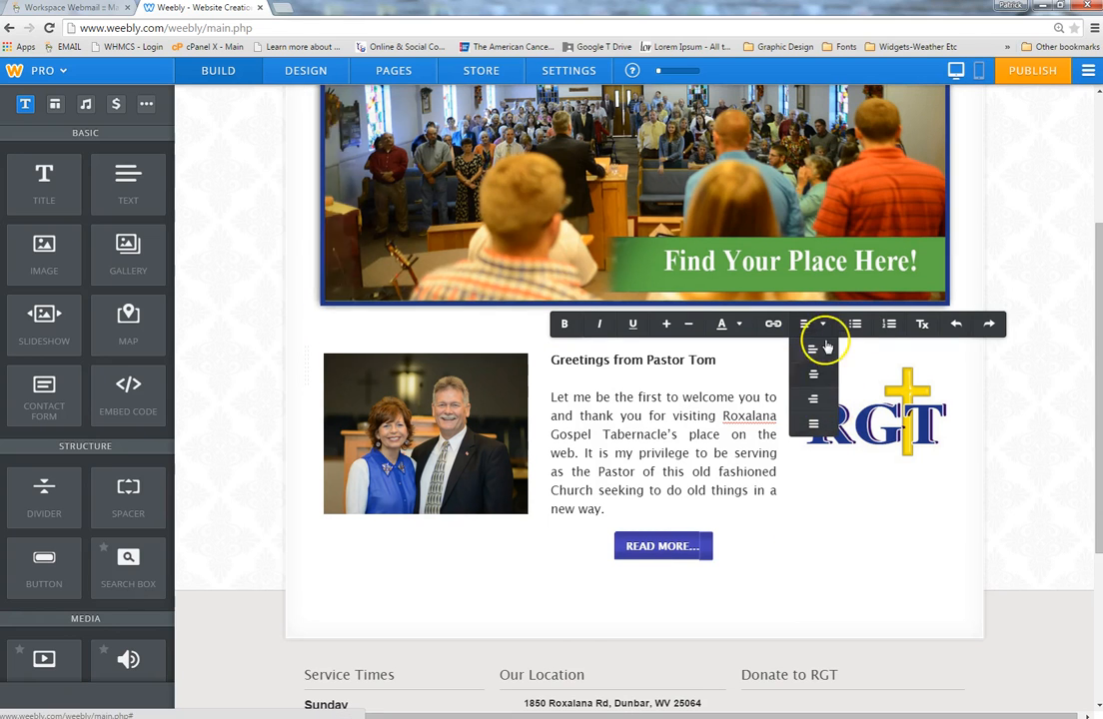
{"action": "left_click", "coordinate": [813, 423]}
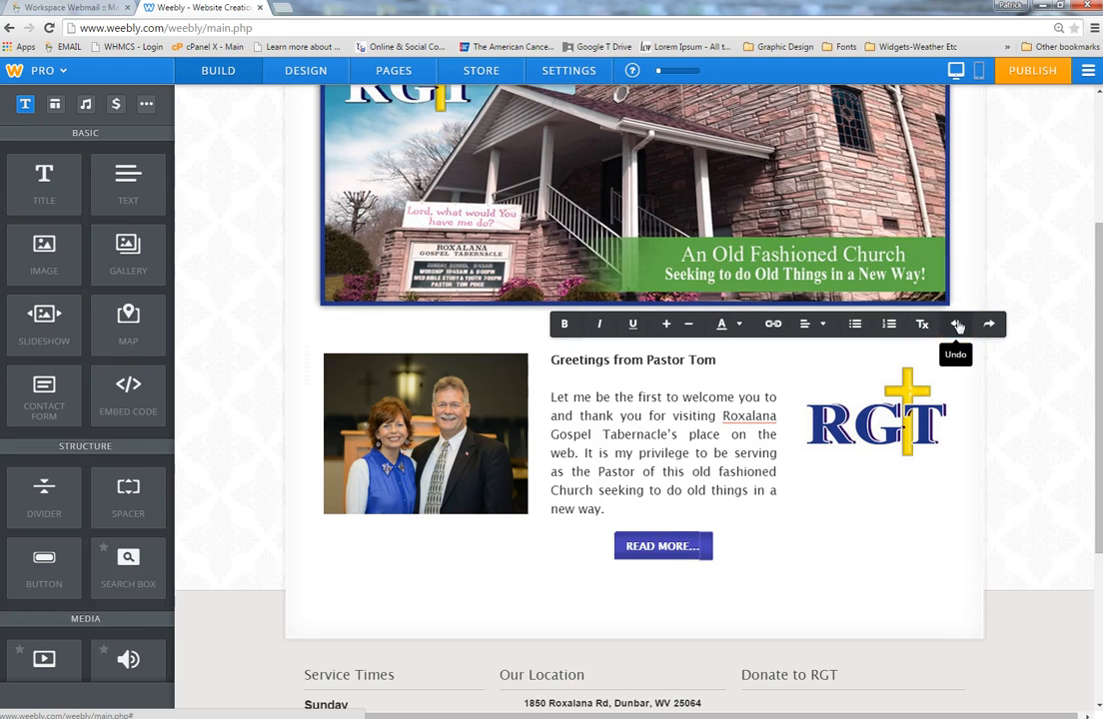
{"action": "left_click", "coordinate": [989, 324]}
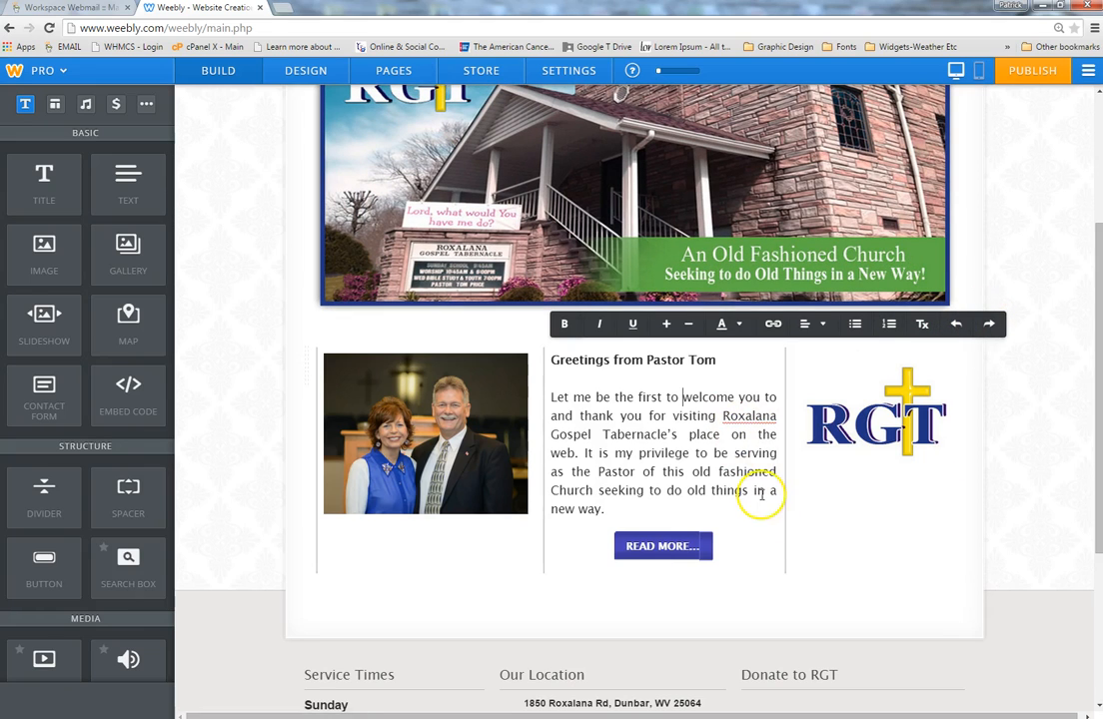
{"action": "left_click", "coordinate": [1002, 468]}
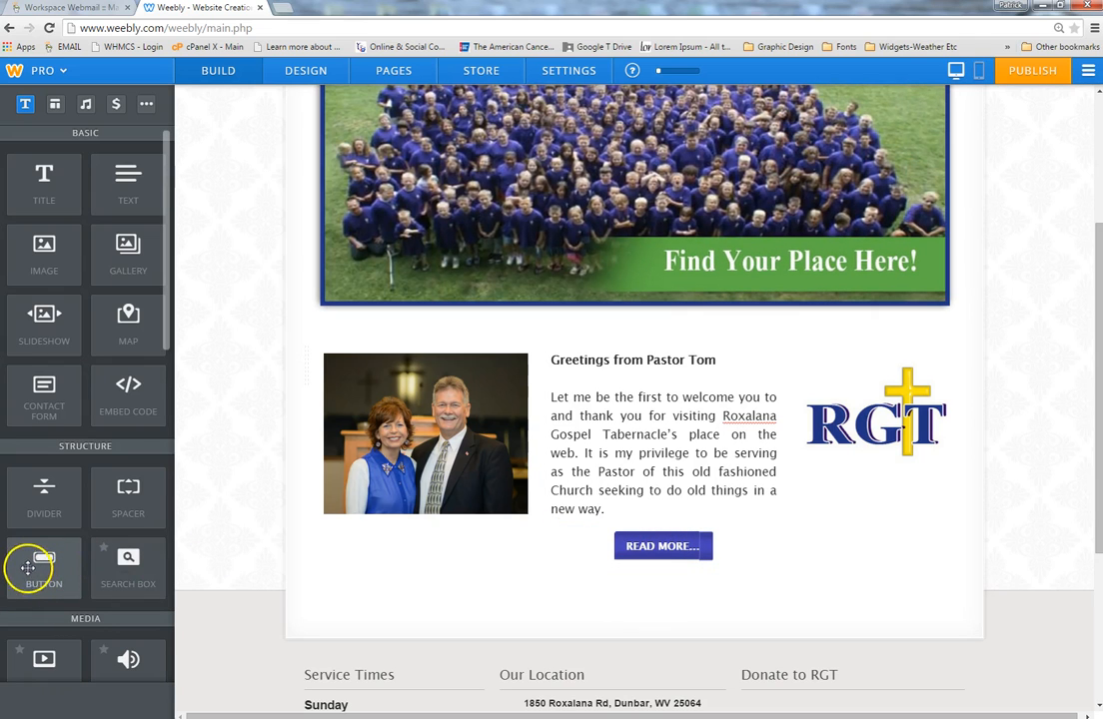
Add a button element below the READ MORE button in the greeting column and give it a Large button style.
{"action": "left_click_drag", "start_coordinate": [32, 573], "coordinate": [659, 599]}
{"action": "left_click", "coordinate": [668, 600]}
{"action": "left_click", "coordinate": [690, 595]}
{"action": "left_click", "coordinate": [607, 598]}
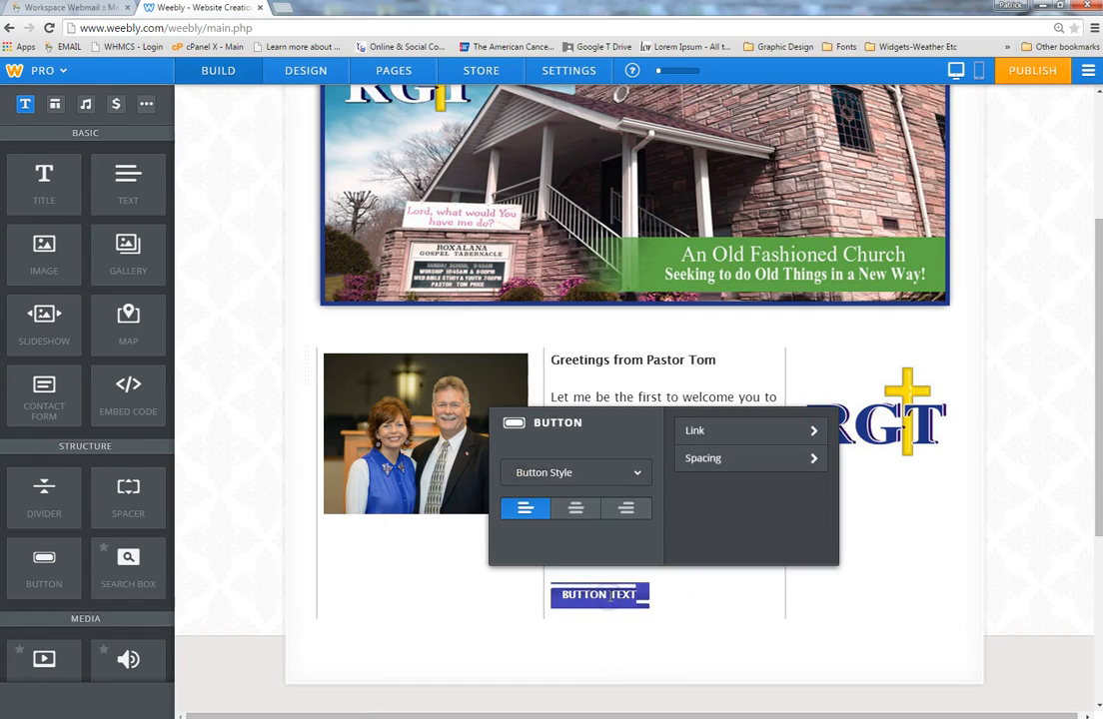
{"action": "left_click", "coordinate": [599, 597]}
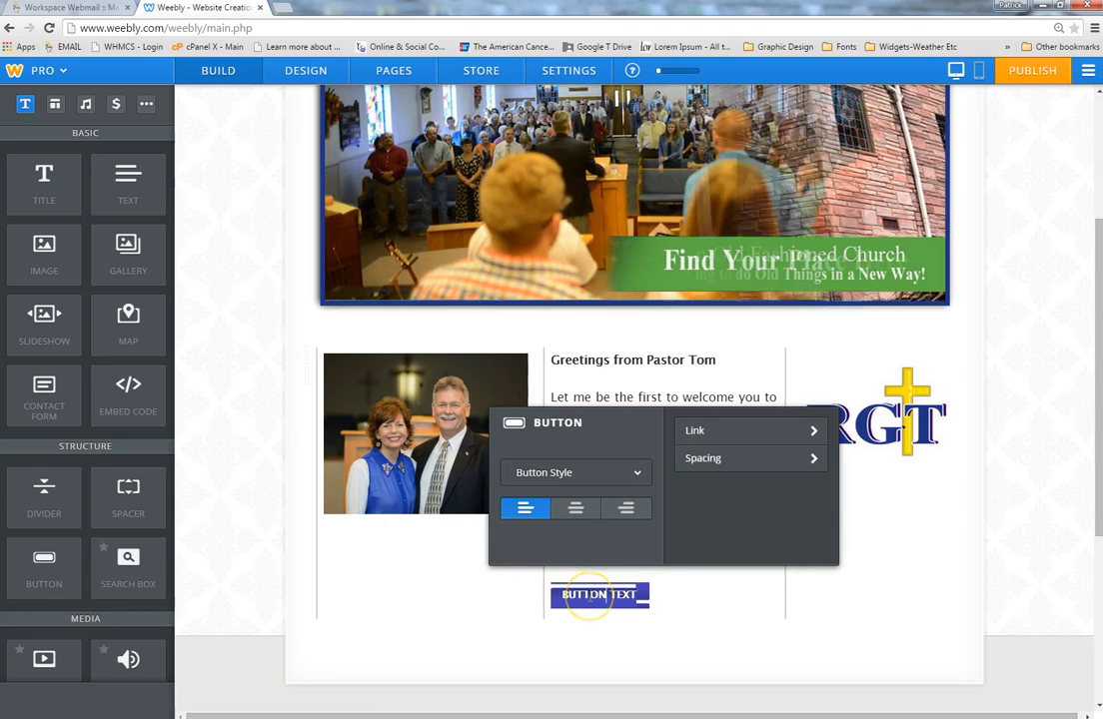
{"action": "left_click", "coordinate": [637, 472]}
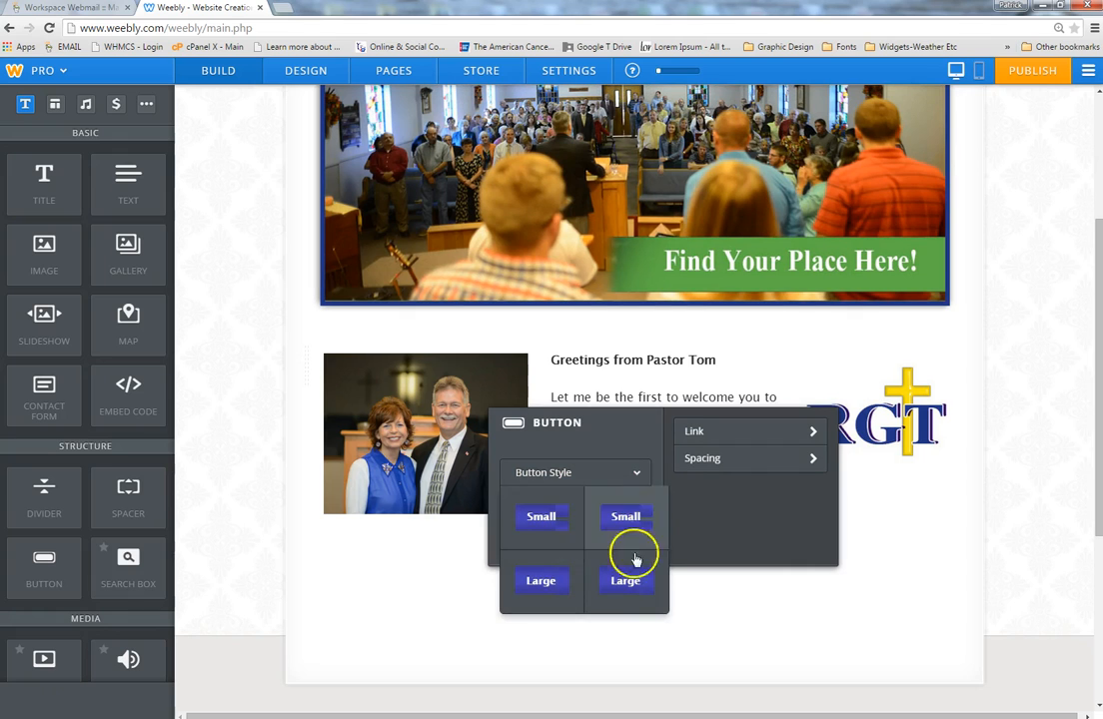
{"action": "left_click", "coordinate": [546, 590]}
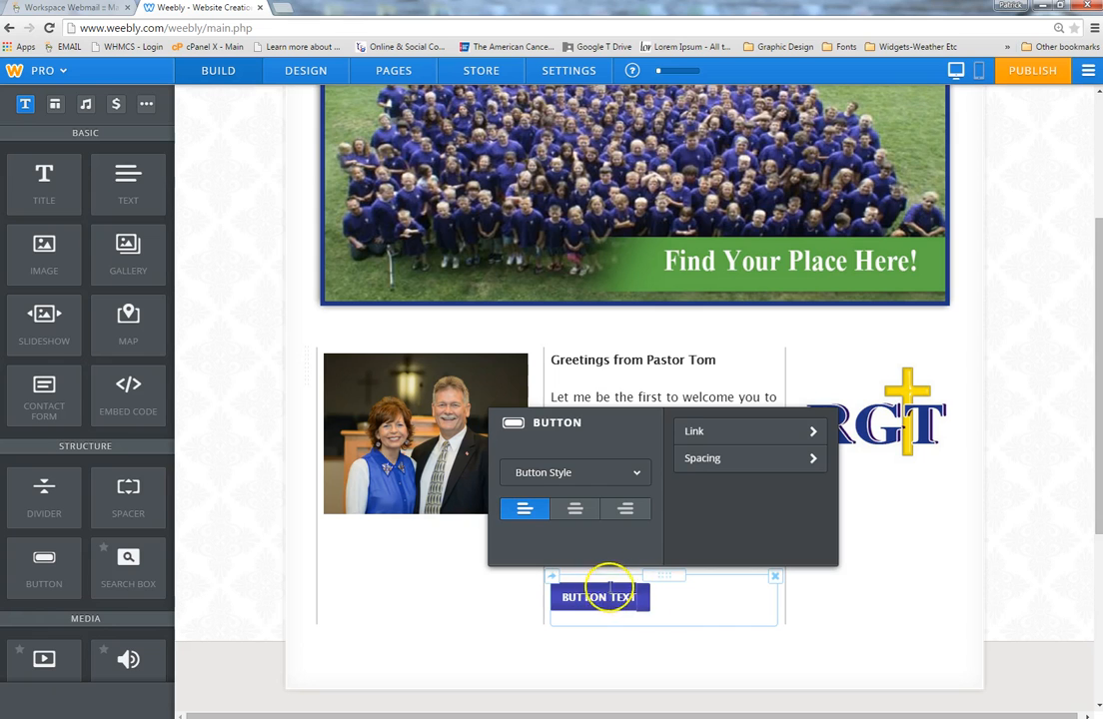
View the link options of the new BUTTON TEXT button, then delete that button from the greeting column.
{"action": "left_click", "coordinate": [765, 437]}
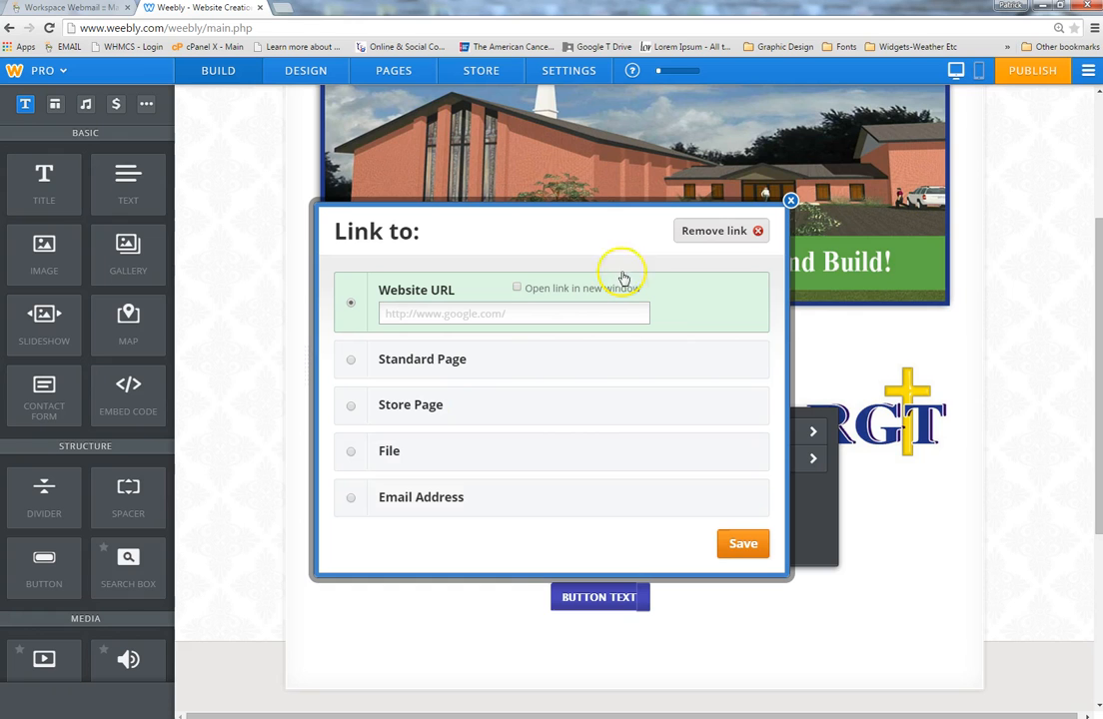
{"action": "left_click", "coordinate": [790, 200]}
{"action": "left_click", "coordinate": [1031, 552]}
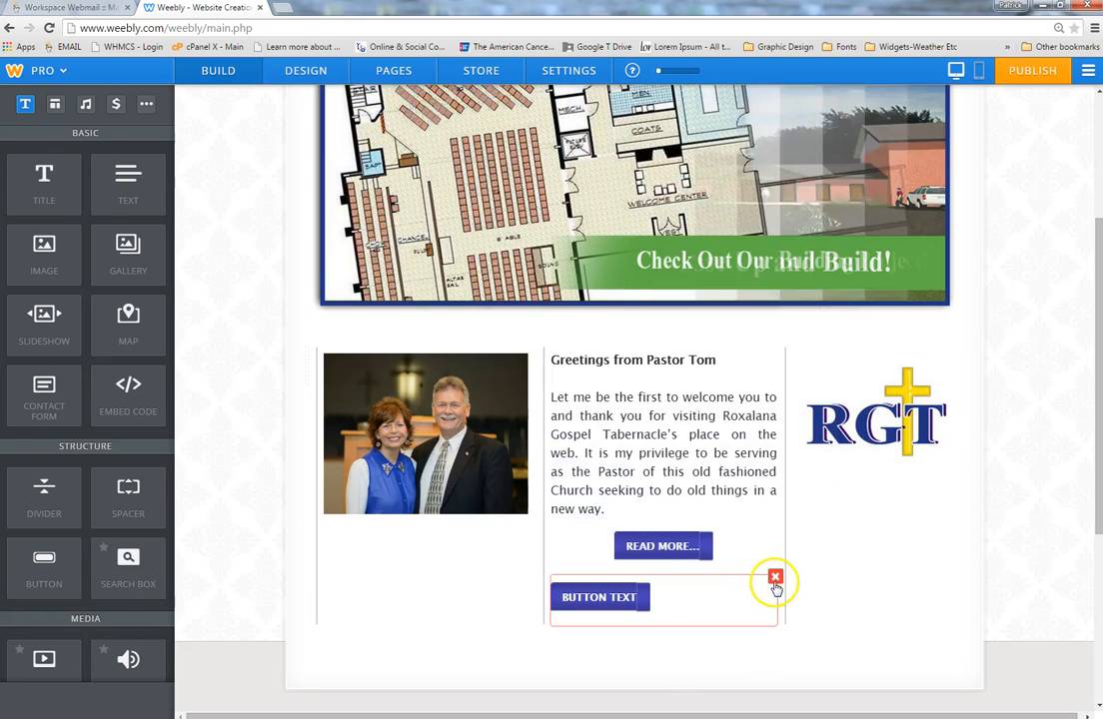
{"action": "left_click", "coordinate": [776, 577]}
{"action": "left_click", "coordinate": [758, 535]}
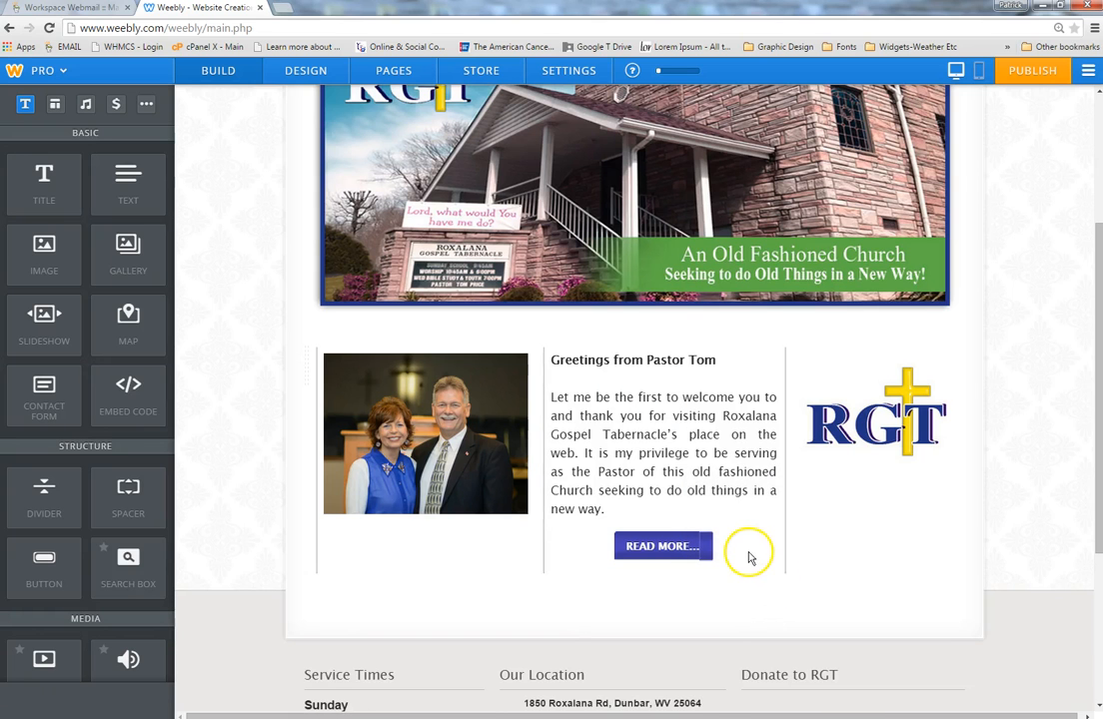
Go to the Our Youth page and examine the photo manager of its slideshow, closing it without saving.
{"action": "scroll", "coordinate": [746, 558], "scroll_direction": "up", "scroll_amount": 3}
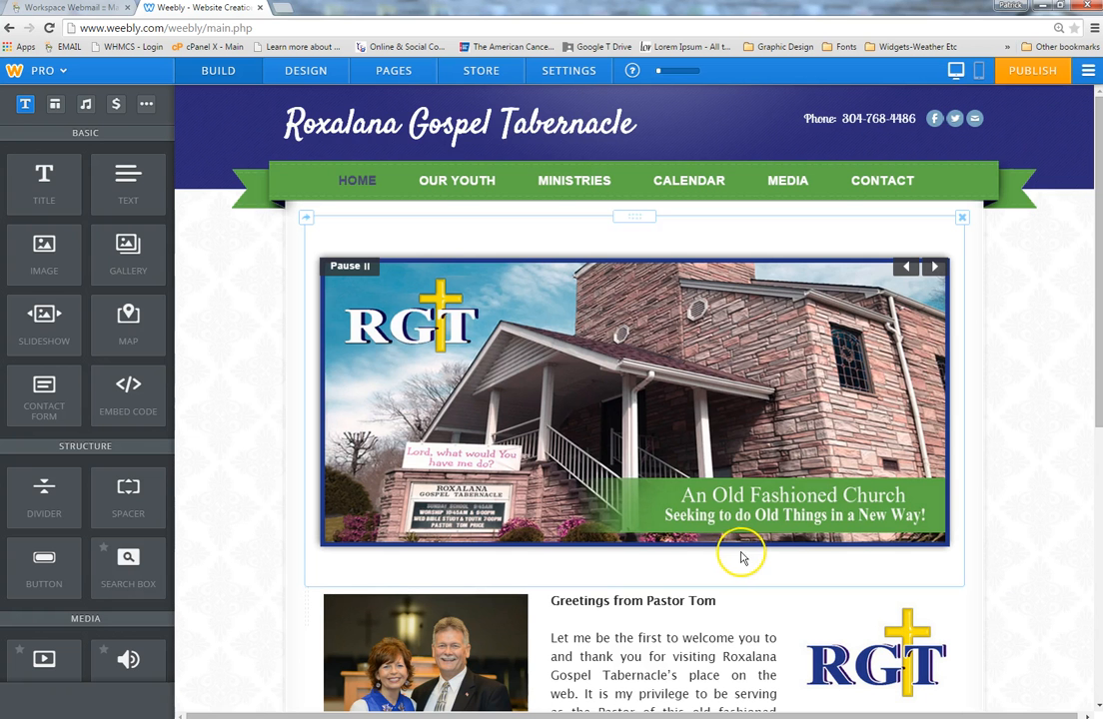
{"action": "left_click", "coordinate": [459, 184]}
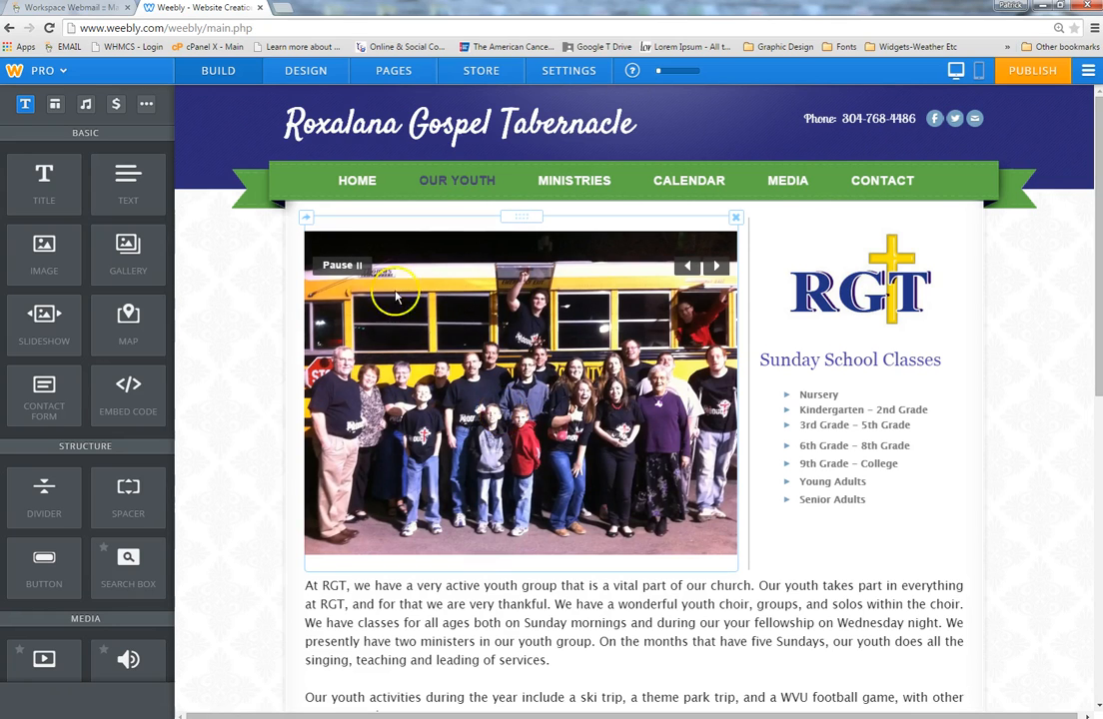
{"action": "left_click", "coordinate": [558, 378]}
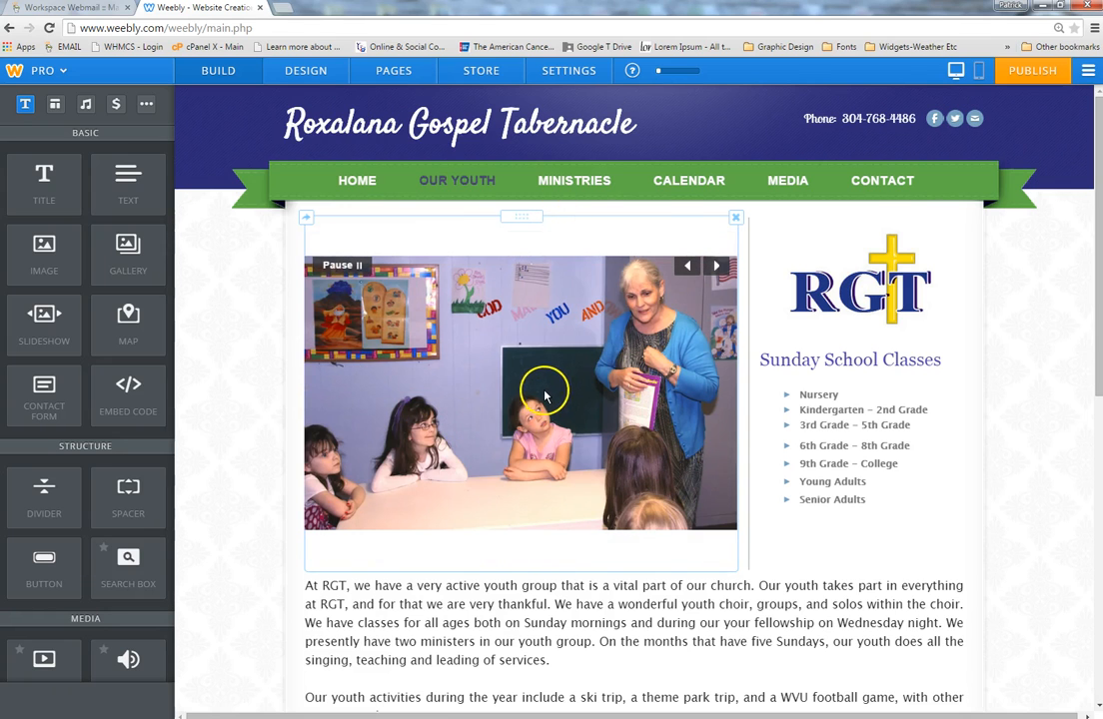
{"action": "left_click", "coordinate": [541, 396]}
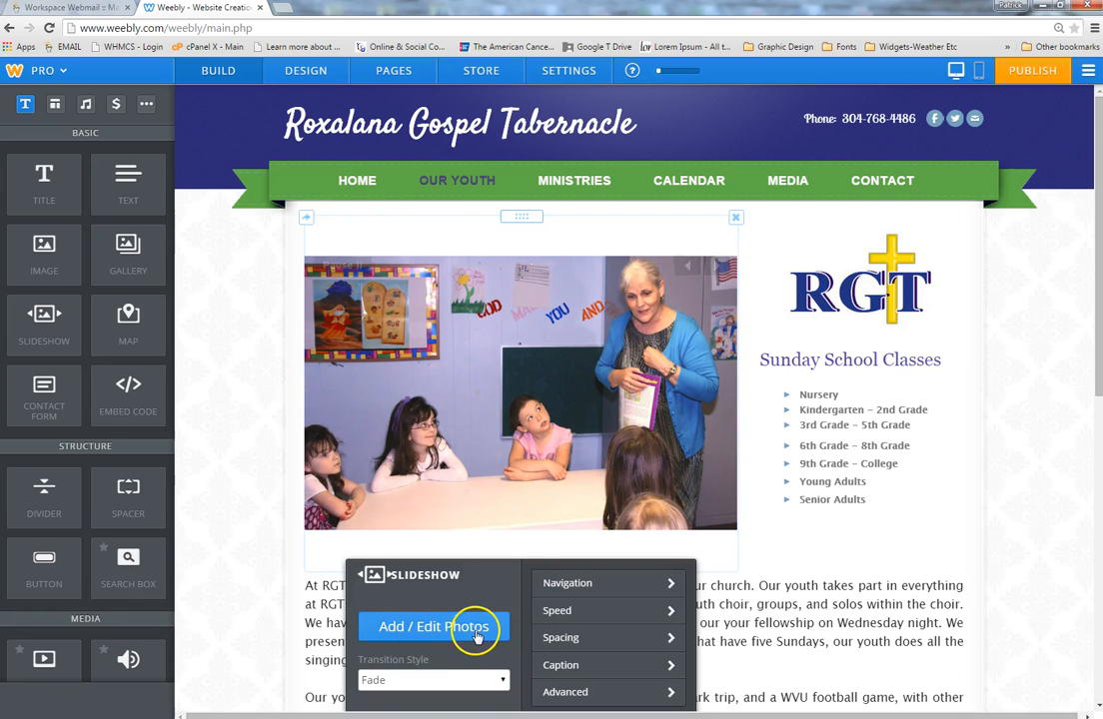
{"action": "left_click", "coordinate": [476, 635]}
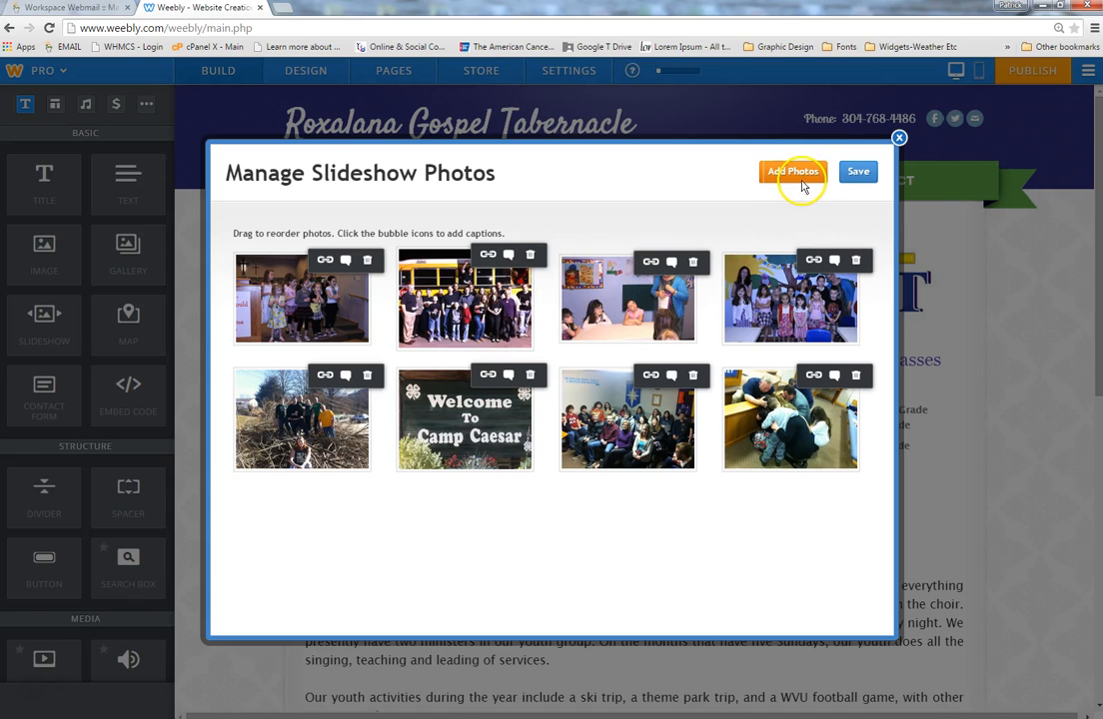
{"action": "left_click", "coordinate": [899, 140]}
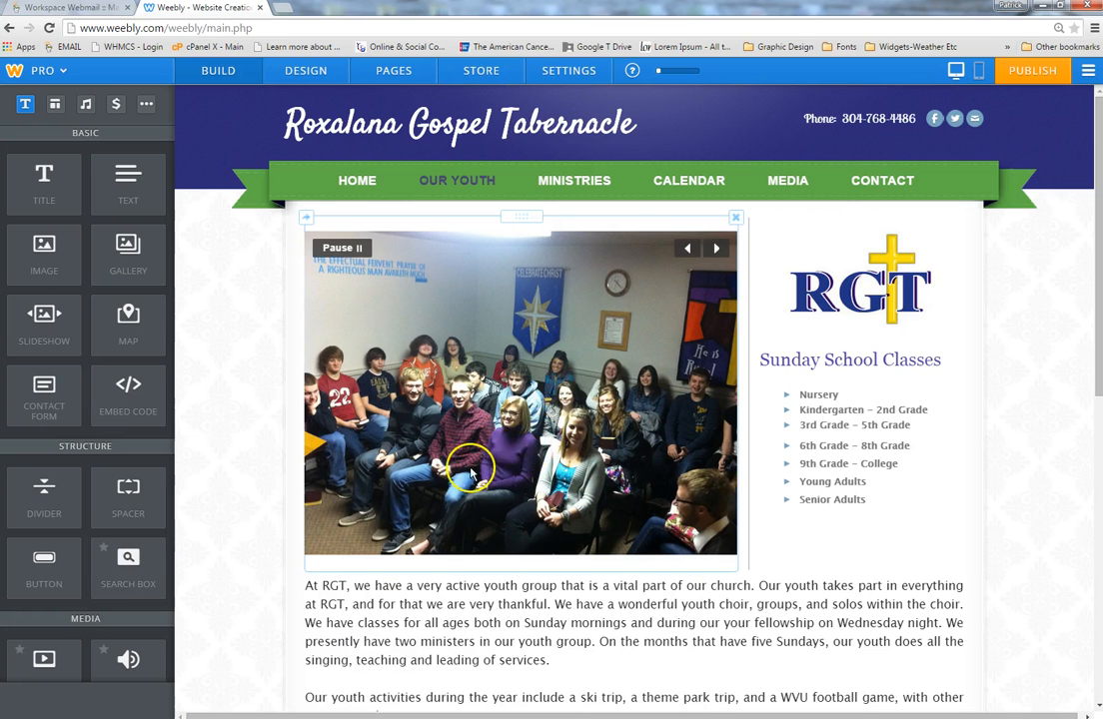
Set the Our Youth slideshow's speed to 8 seconds.
{"action": "left_click", "coordinate": [509, 466]}
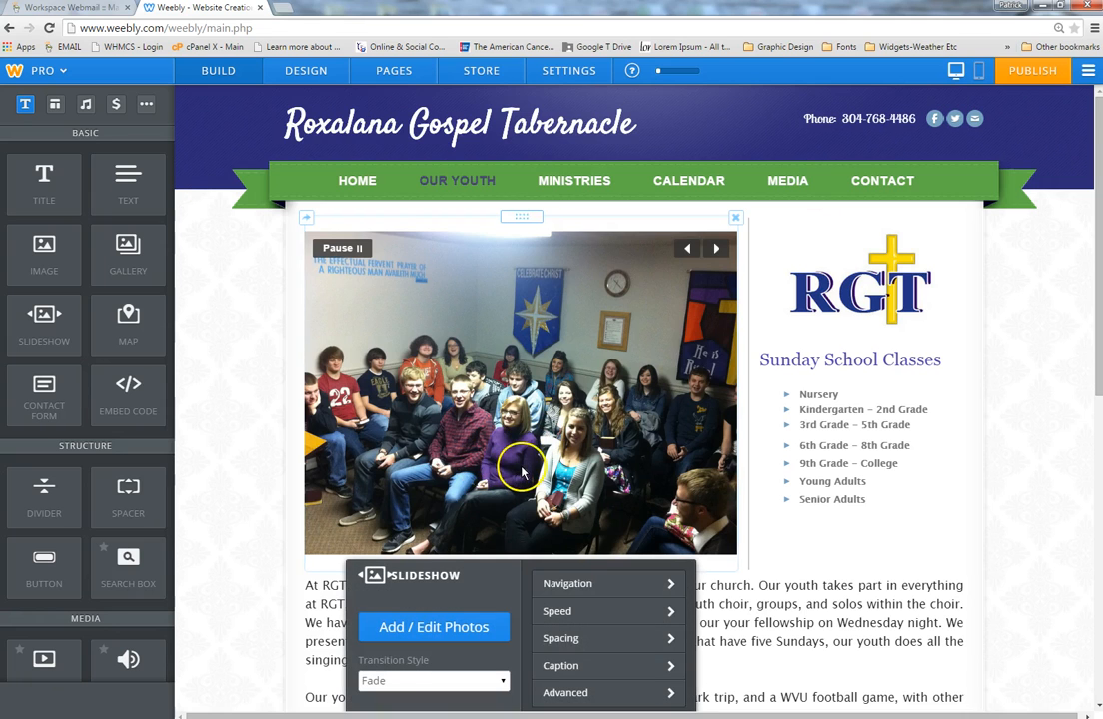
{"action": "left_click", "coordinate": [576, 620]}
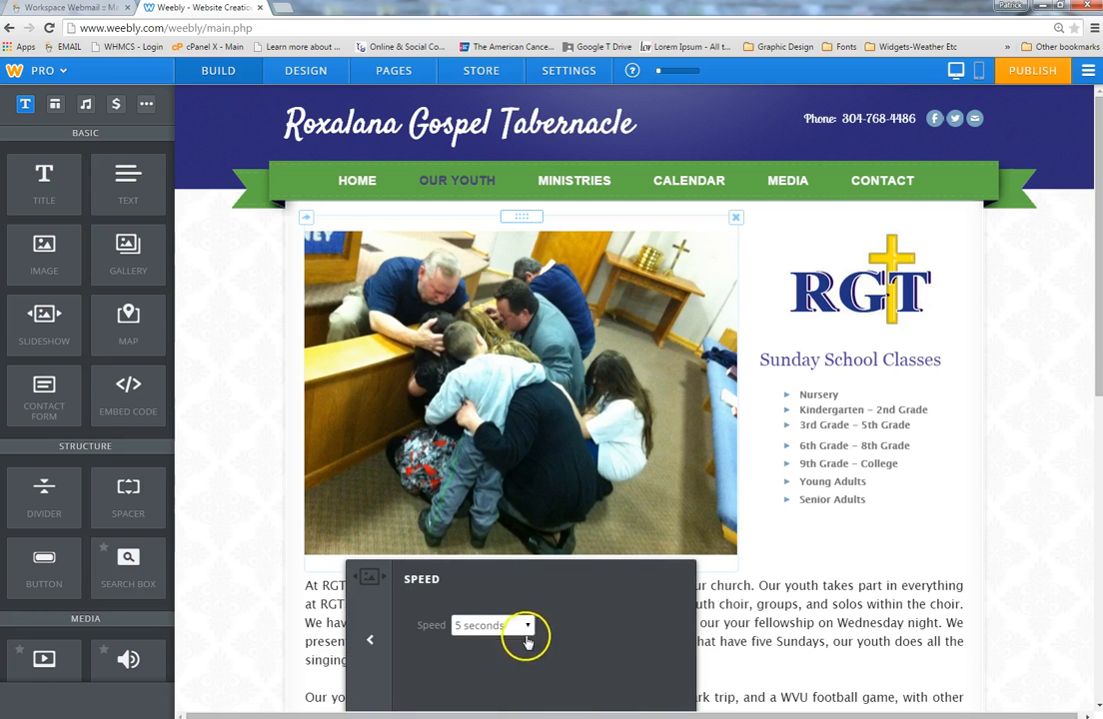
{"action": "left_click", "coordinate": [527, 625]}
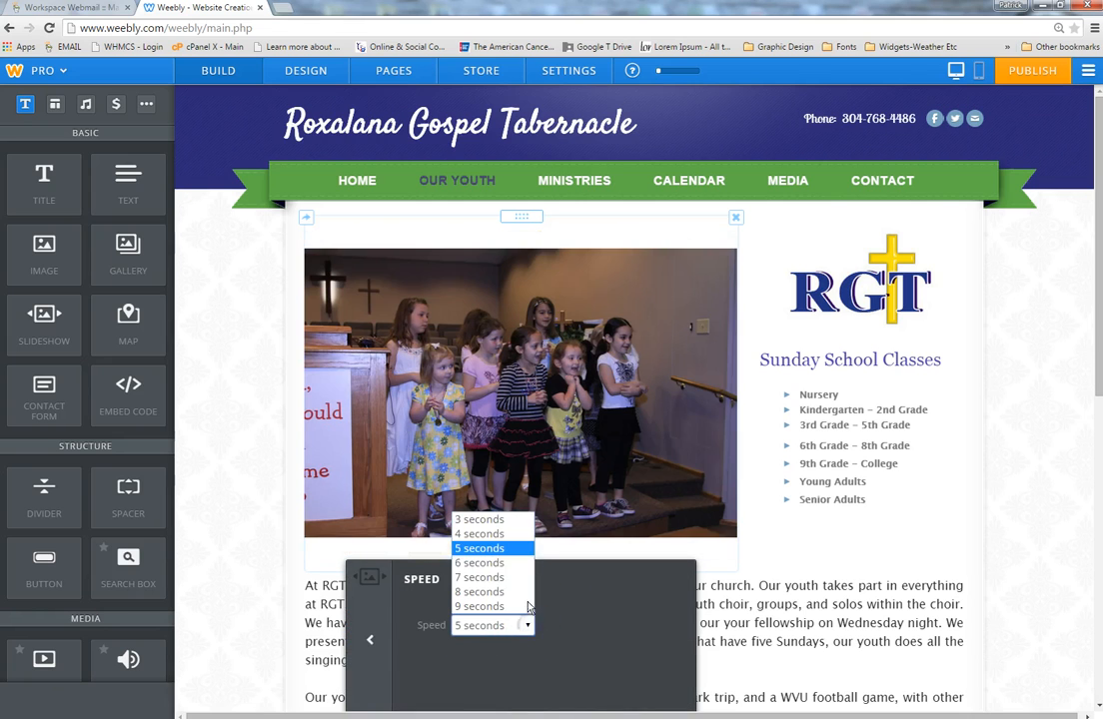
{"action": "left_click", "coordinate": [479, 593]}
{"action": "left_click", "coordinate": [375, 643]}
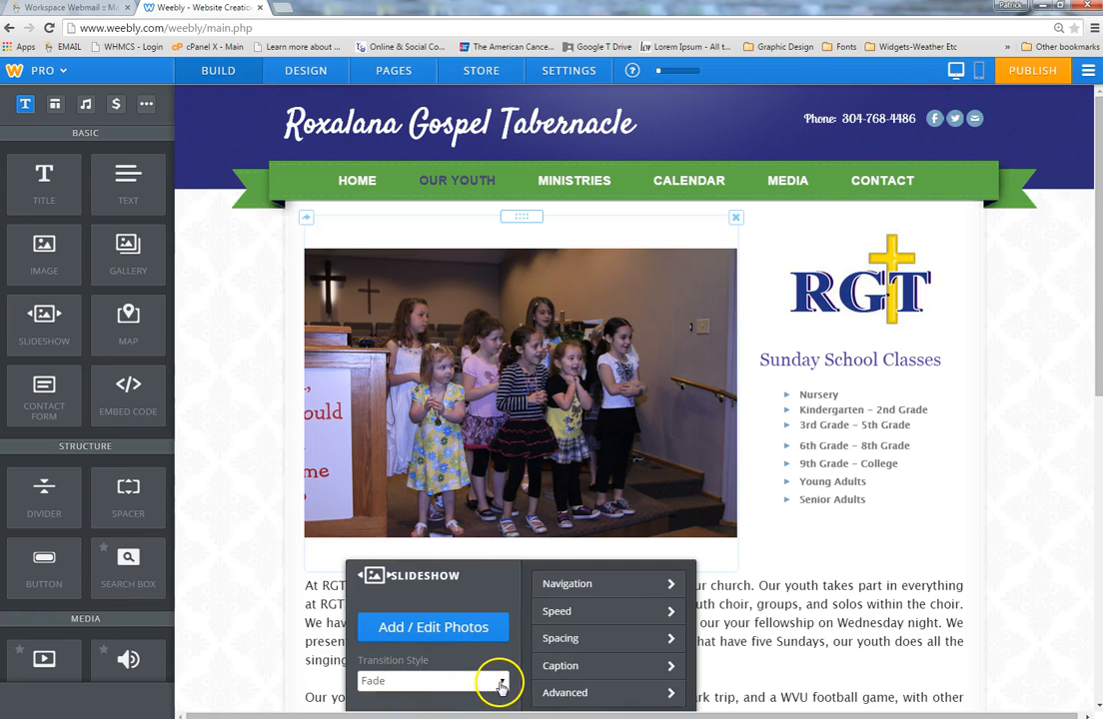
Look through the transition styles offered for the Our Youth slideshow and close its settings.
{"action": "left_click", "coordinate": [500, 683]}
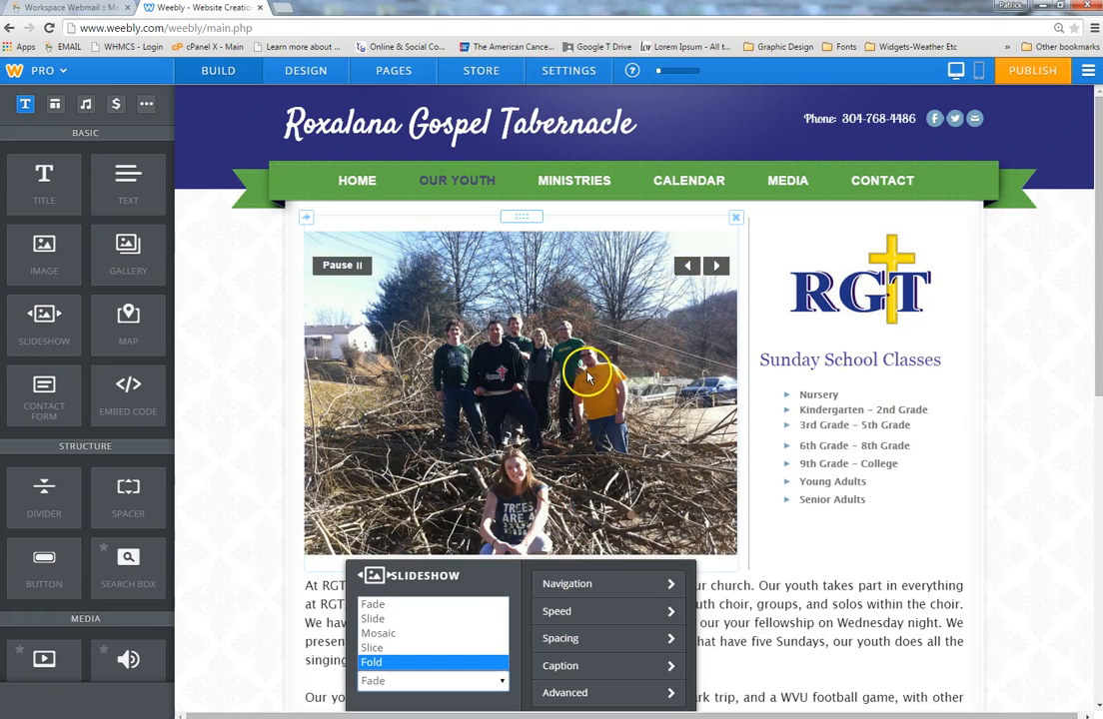
{"action": "left_click", "coordinate": [1044, 399]}
{"action": "left_click", "coordinate": [1044, 398]}
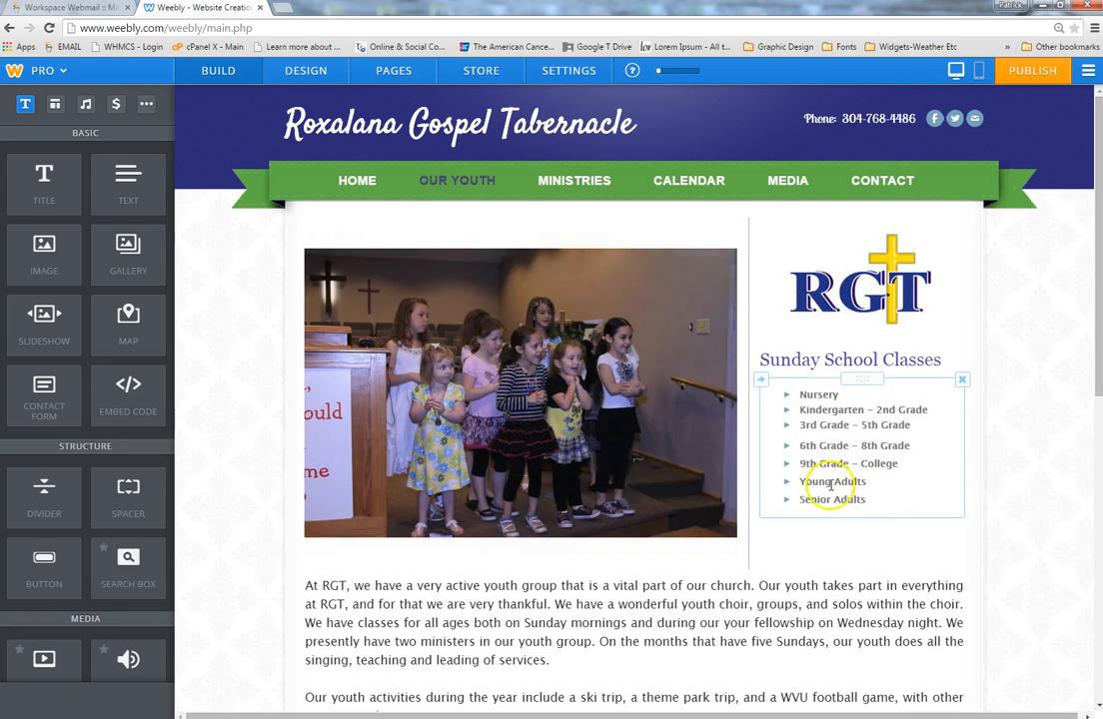
Review the Sunday School Classes list and the youth group description, checking the description's text formatting options.
{"action": "left_click", "coordinate": [850, 425]}
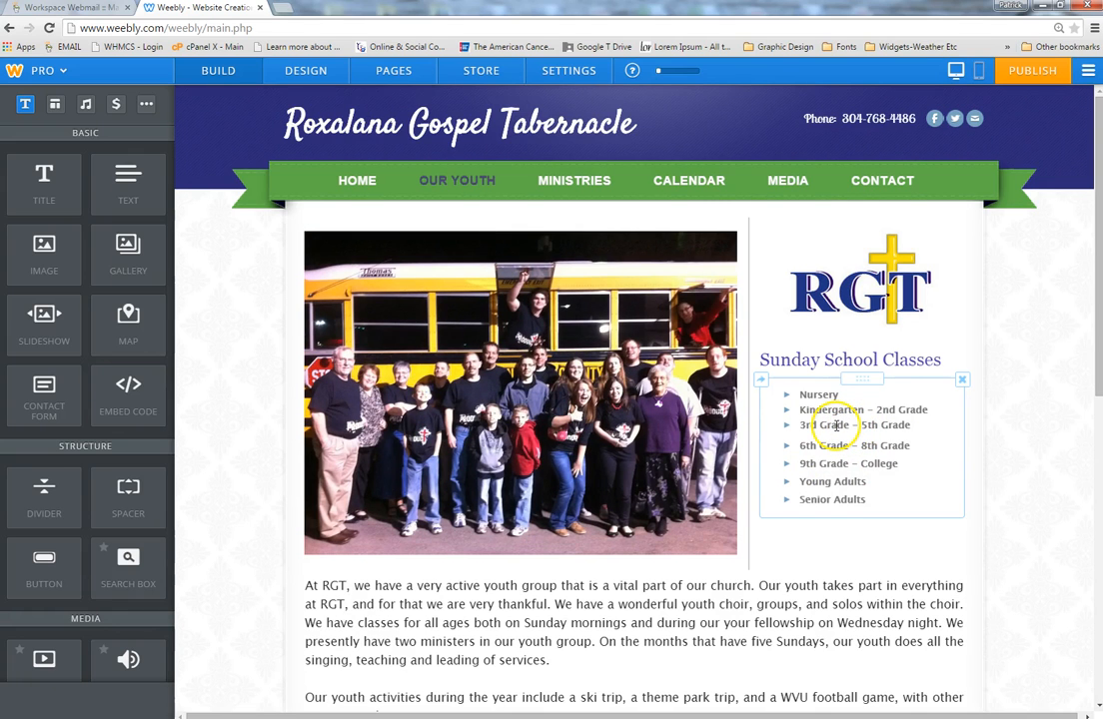
{"action": "scroll", "coordinate": [664, 497], "scroll_direction": "down", "scroll_amount": 3}
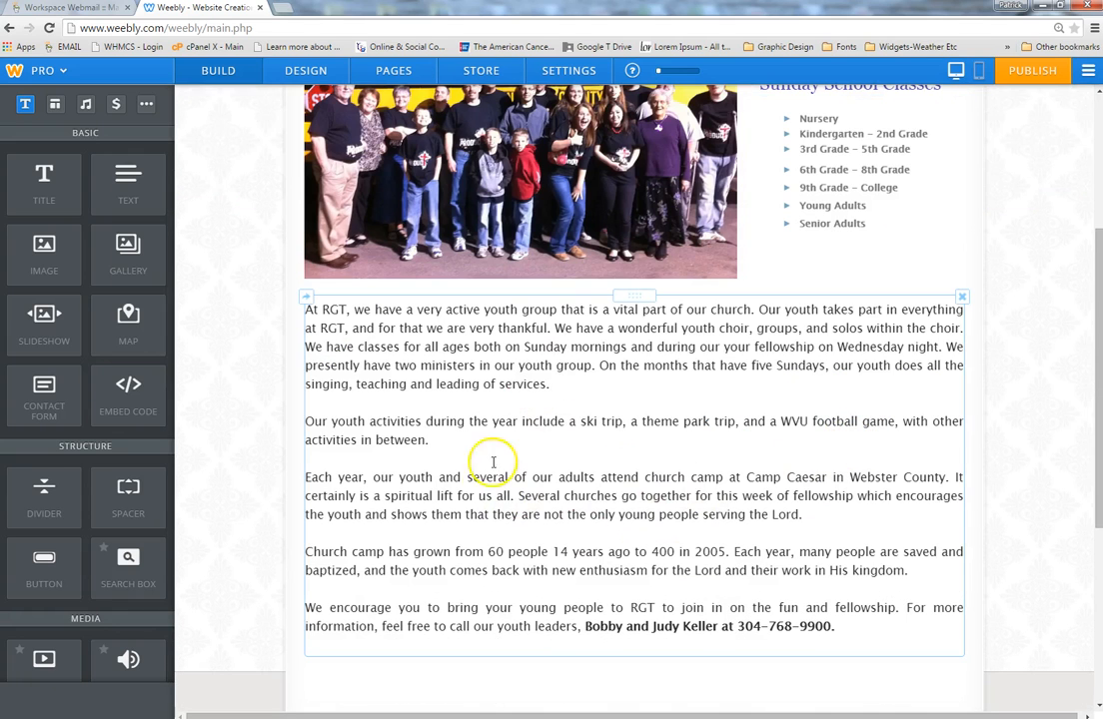
{"action": "left_click", "coordinate": [619, 366]}
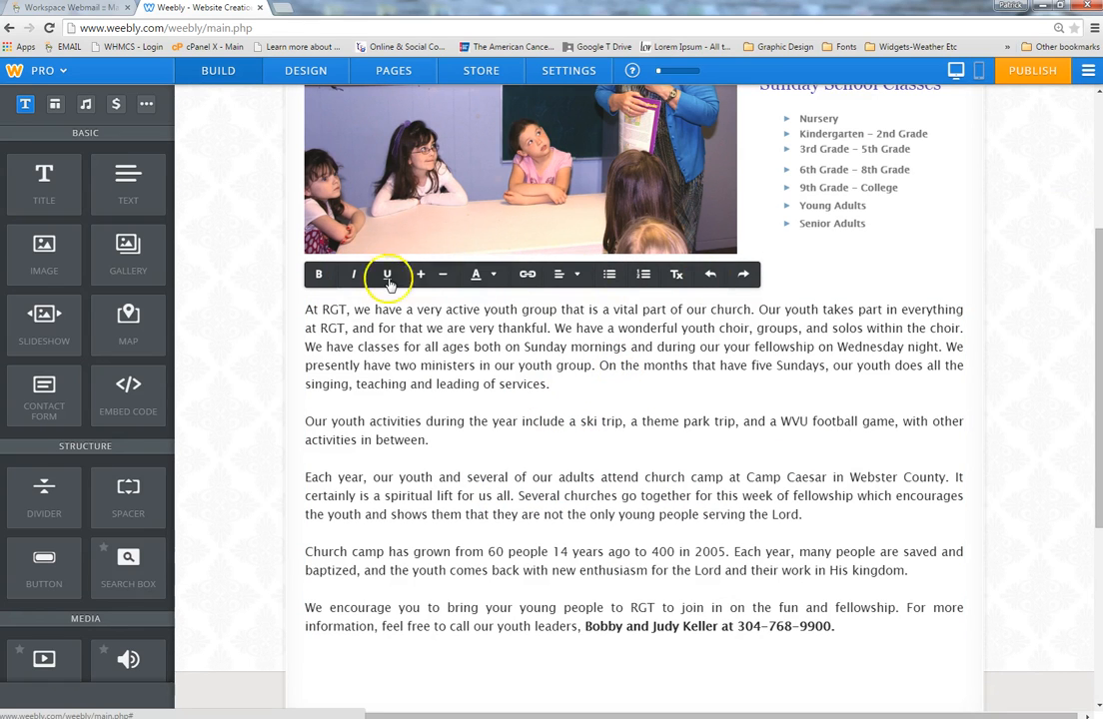
{"action": "left_click", "coordinate": [1016, 322]}
{"action": "mouse_move", "coordinate": [962, 298]}
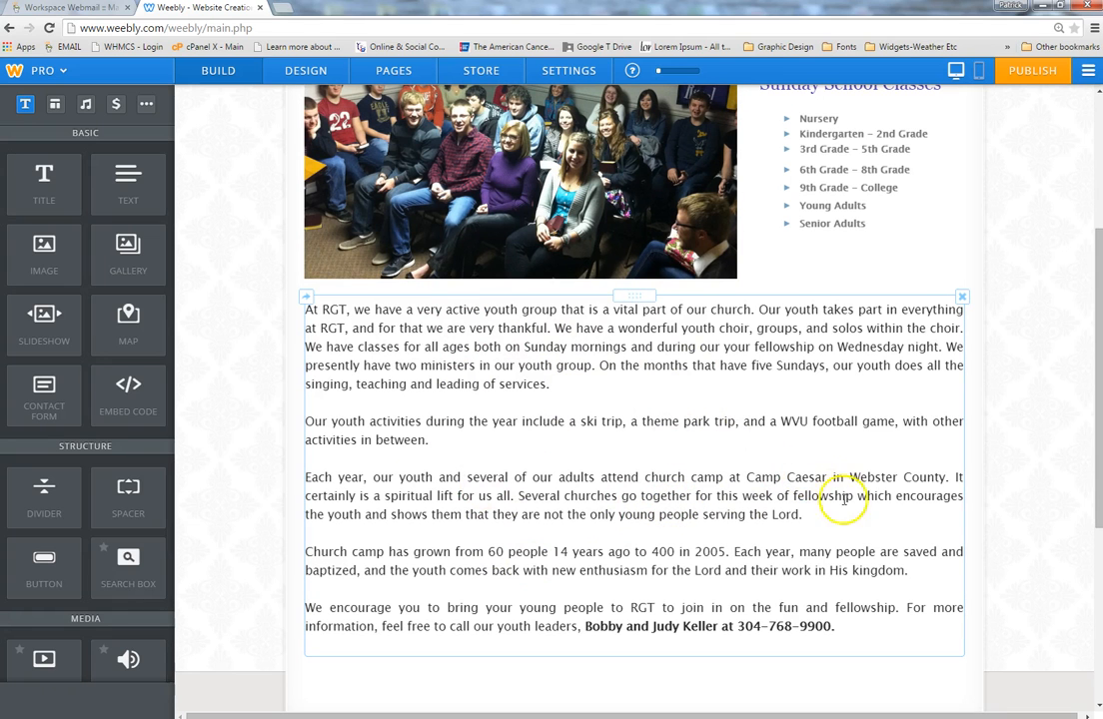
{"action": "scroll", "coordinate": [1039, 431], "scroll_direction": "up", "scroll_amount": 3}
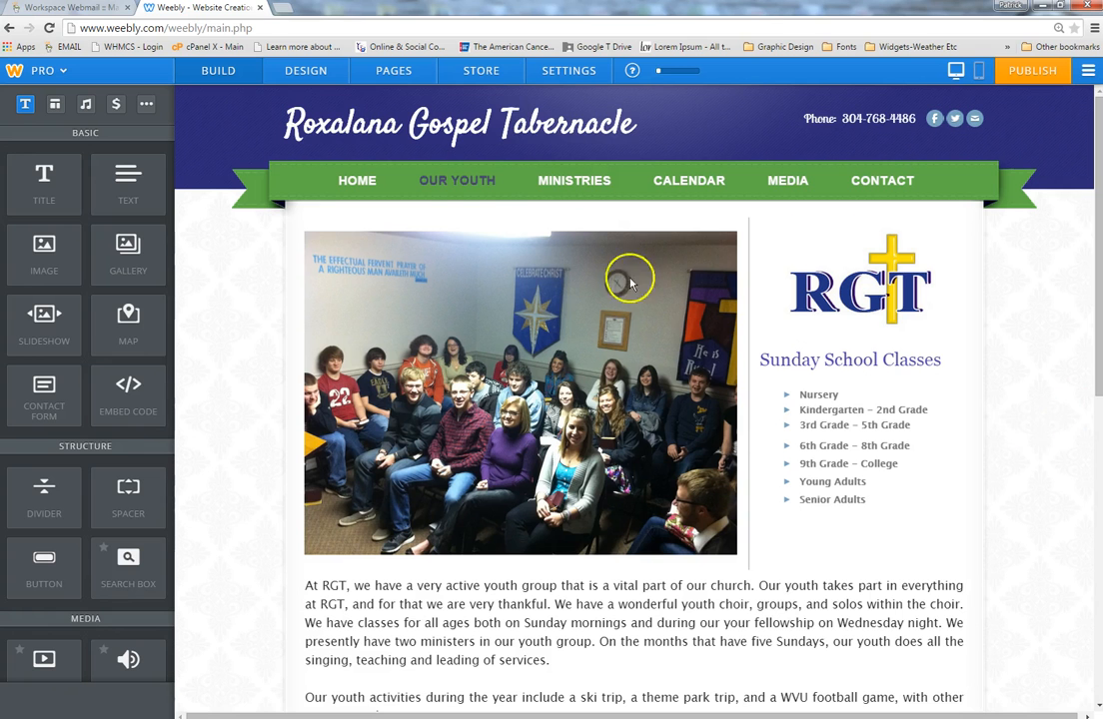
Open the Ministries page and look over its image, ministry list and the Ministries Supported by RGT section.
{"action": "left_click", "coordinate": [577, 184]}
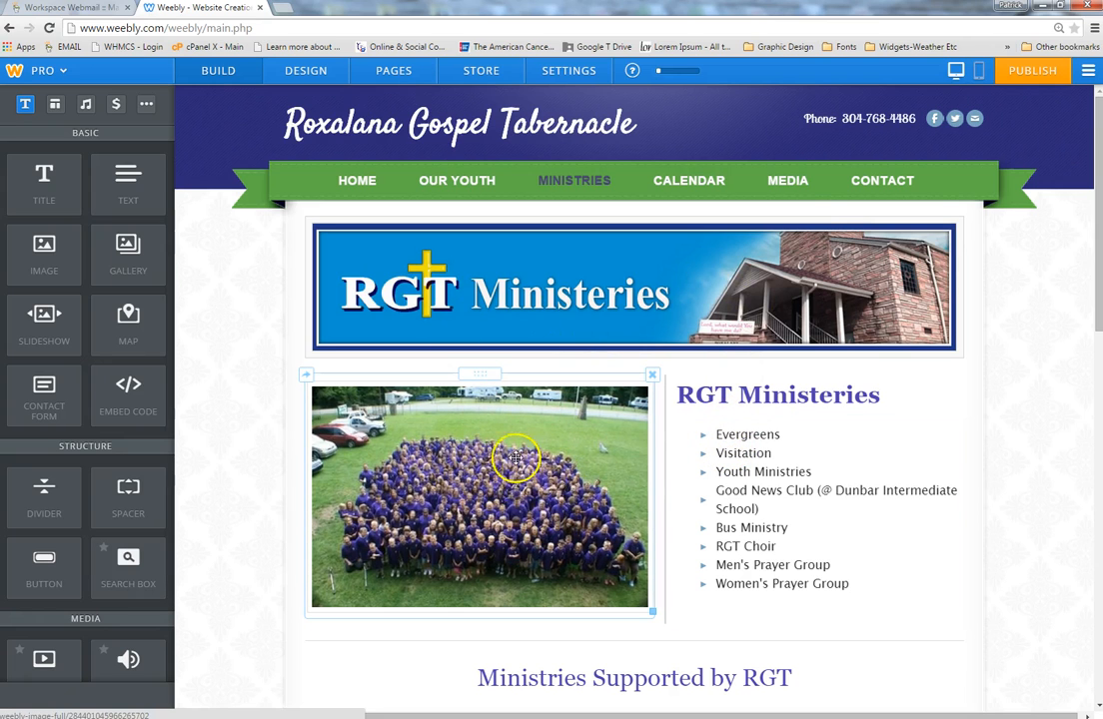
{"action": "scroll", "coordinate": [518, 519], "scroll_direction": "down", "scroll_amount": 3}
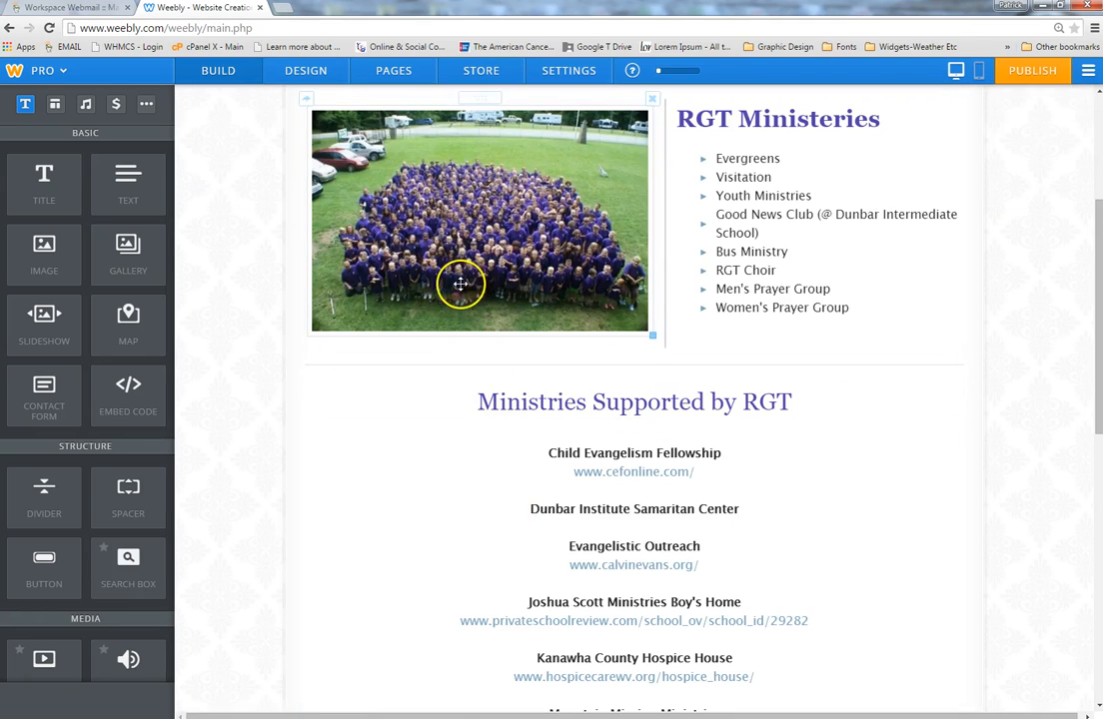
{"action": "scroll", "coordinate": [439, 300], "scroll_direction": "down", "scroll_amount": 3}
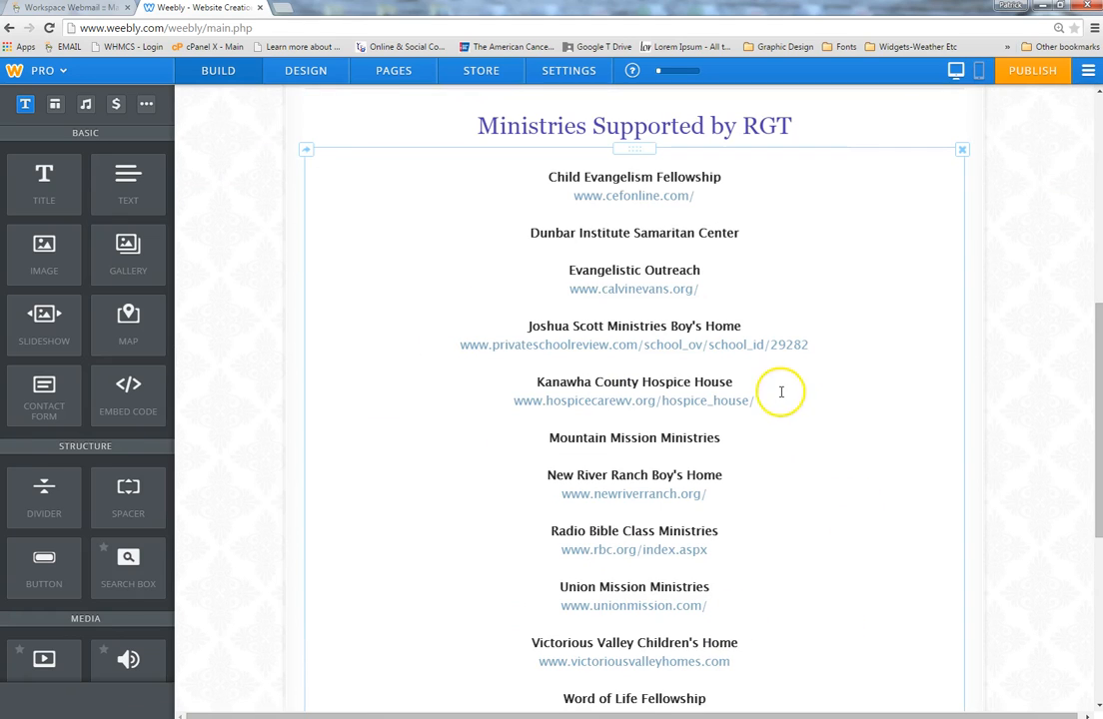
Open the Ministries Supported by RGT list for text editing and look over its formatting options.
{"action": "left_click", "coordinate": [789, 252]}
{"action": "left_click", "coordinate": [573, 130]}
{"action": "left_click", "coordinate": [568, 175]}
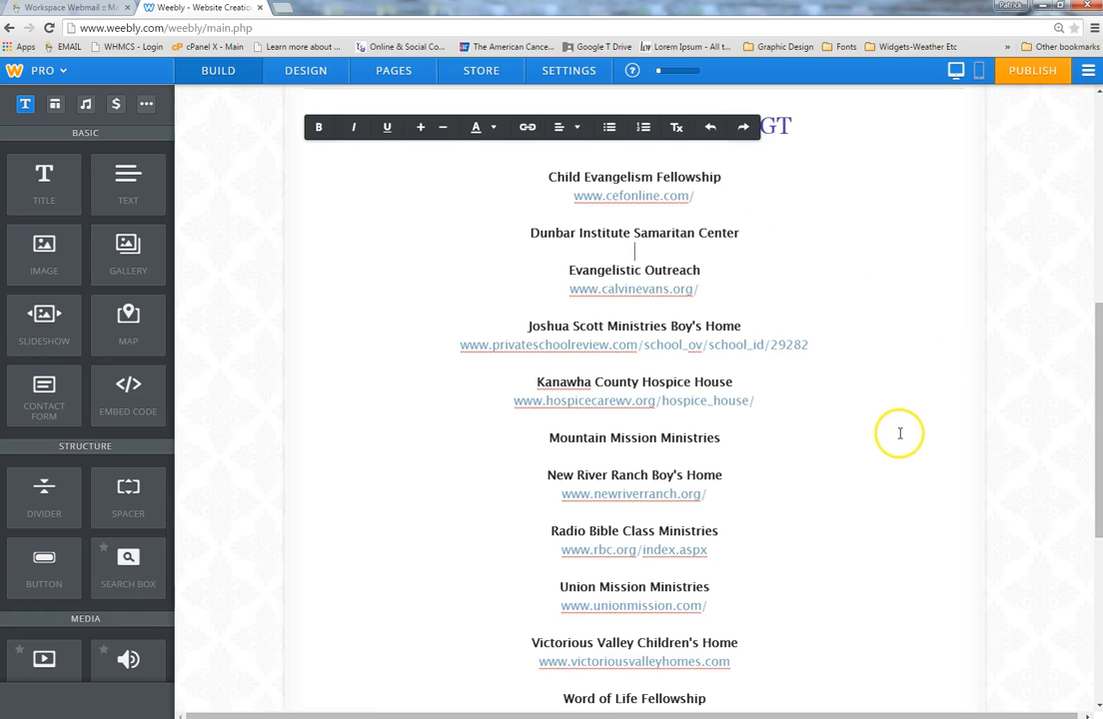
{"action": "scroll", "coordinate": [911, 449], "scroll_direction": "up", "scroll_amount": 5}
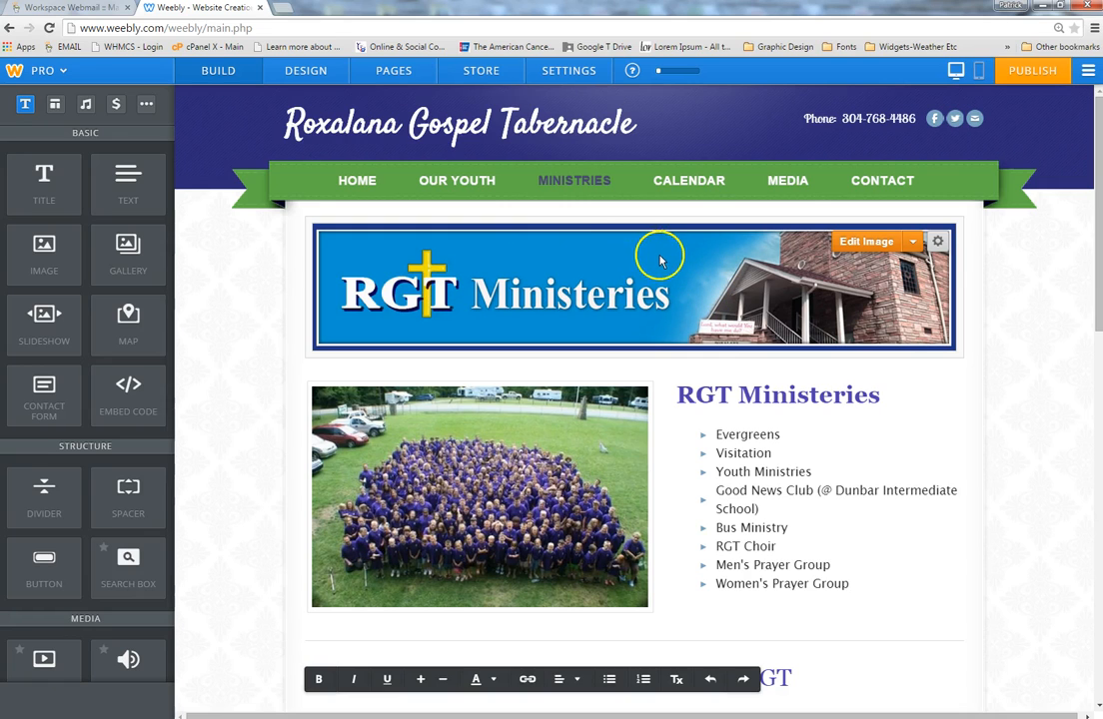
Open the Calendar page and look over the embedded March 2015 events calendar.
{"action": "left_click", "coordinate": [679, 183]}
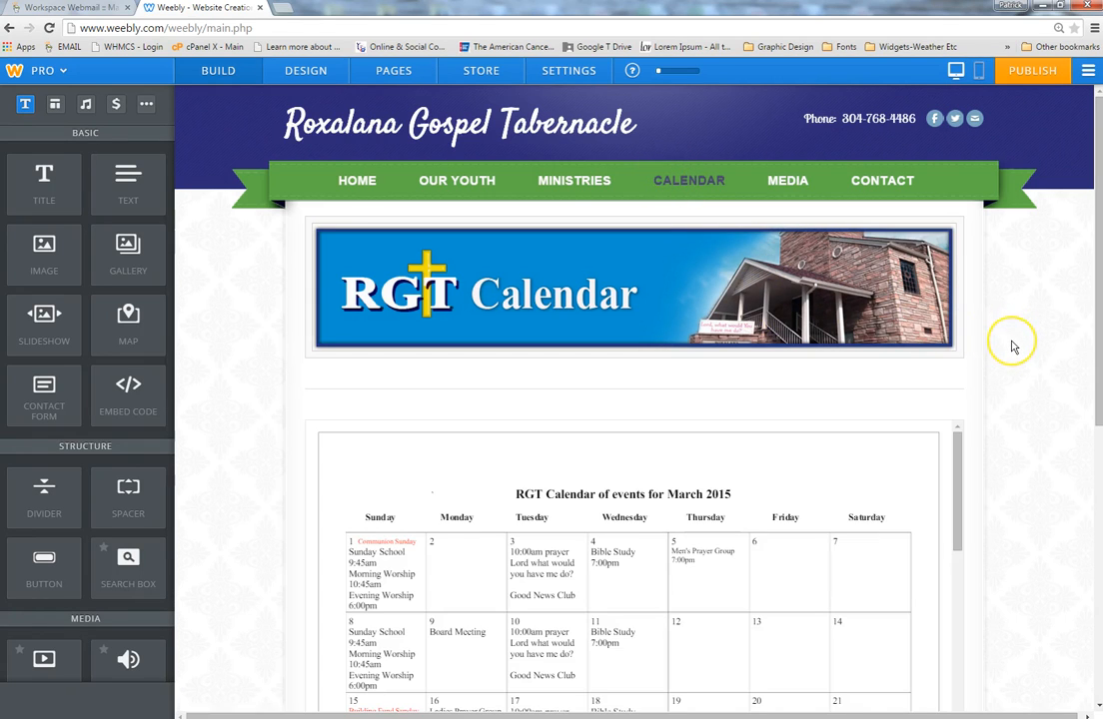
{"action": "scroll", "coordinate": [1012, 347], "scroll_direction": "down", "scroll_amount": 3}
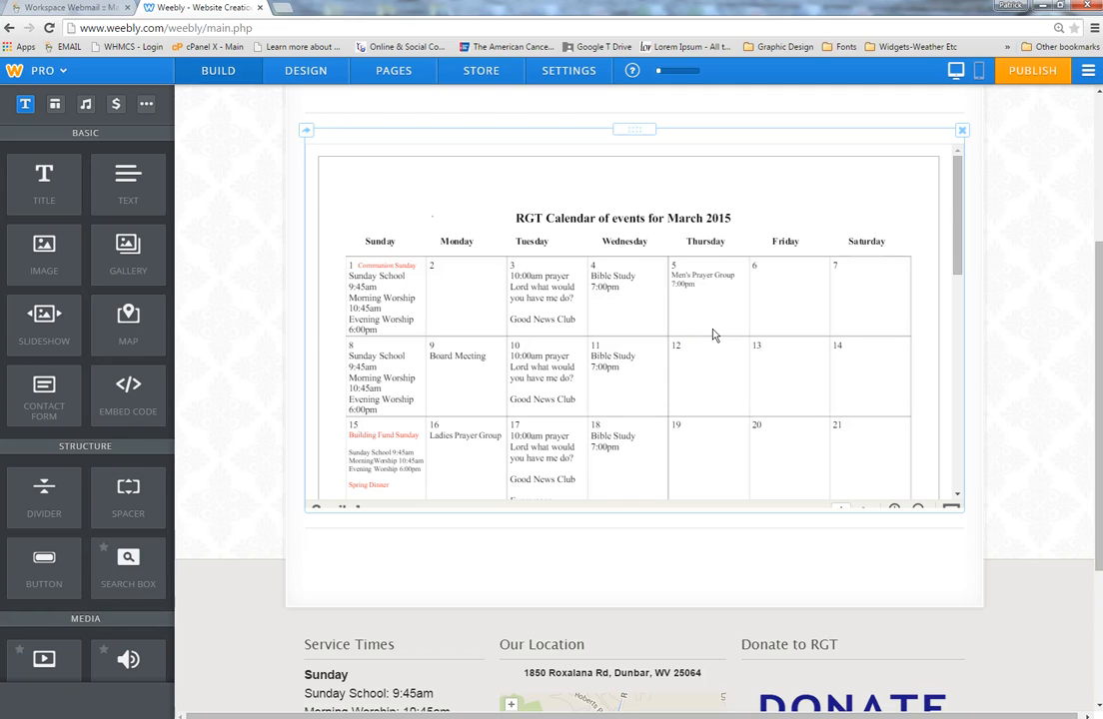
{"action": "left_click", "coordinate": [270, 452]}
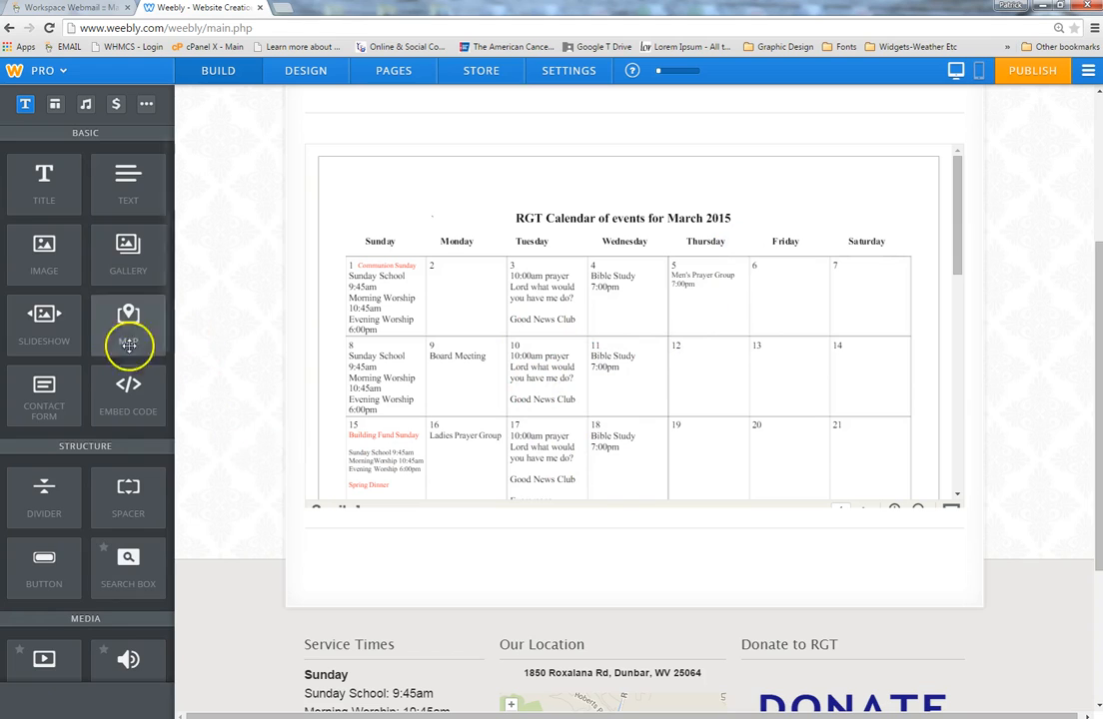
Add a Document element below the March 2015 events calendar and select it.
{"action": "scroll", "coordinate": [115, 370], "scroll_direction": "down", "scroll_amount": 3}
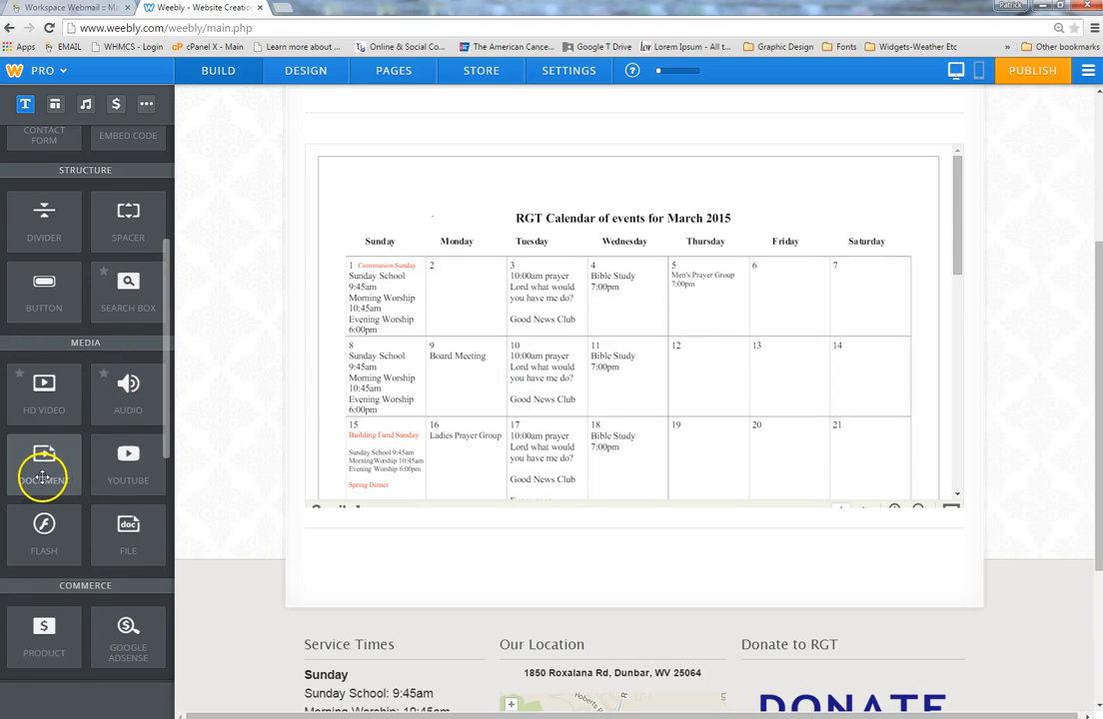
{"action": "left_click_drag", "start_coordinate": [40, 466], "coordinate": [598, 584]}
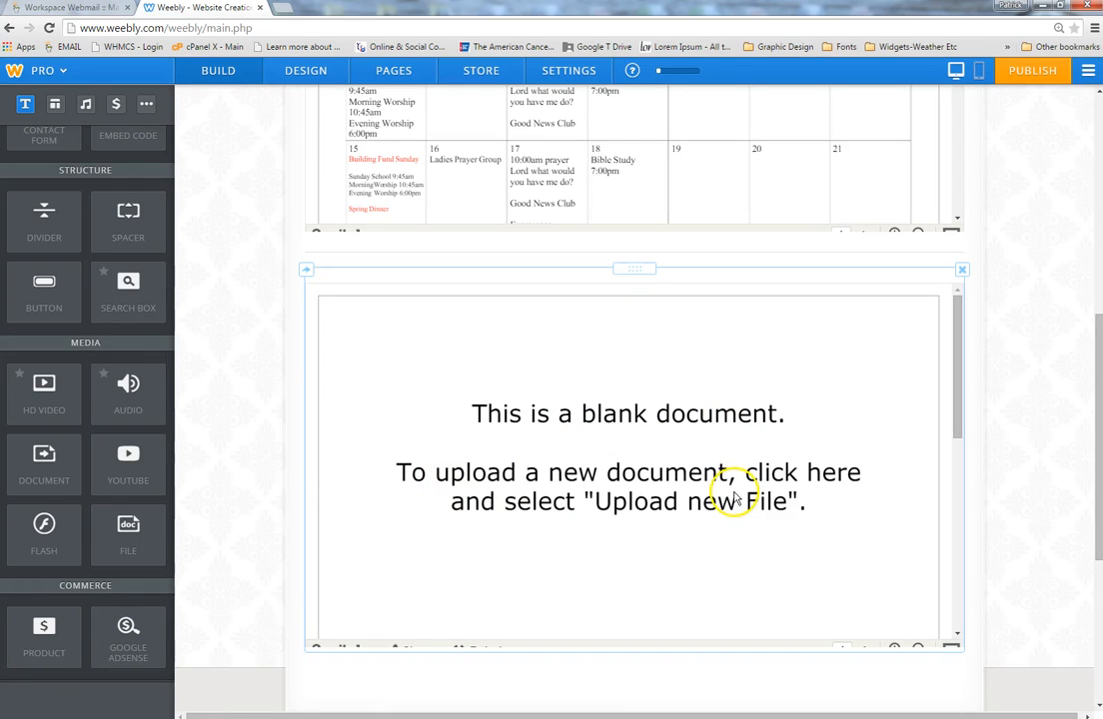
{"action": "left_click", "coordinate": [686, 452]}
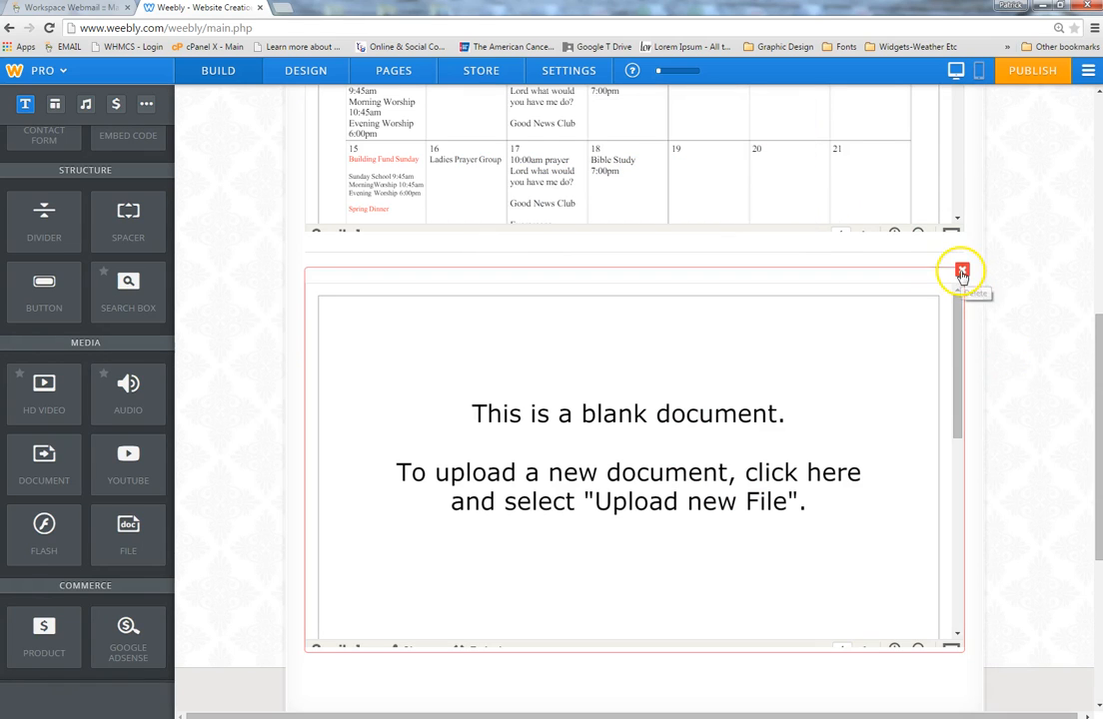
Delete the blank document element from below the events calendar.
{"action": "scroll", "coordinate": [802, 202], "scroll_direction": "up", "scroll_amount": 3}
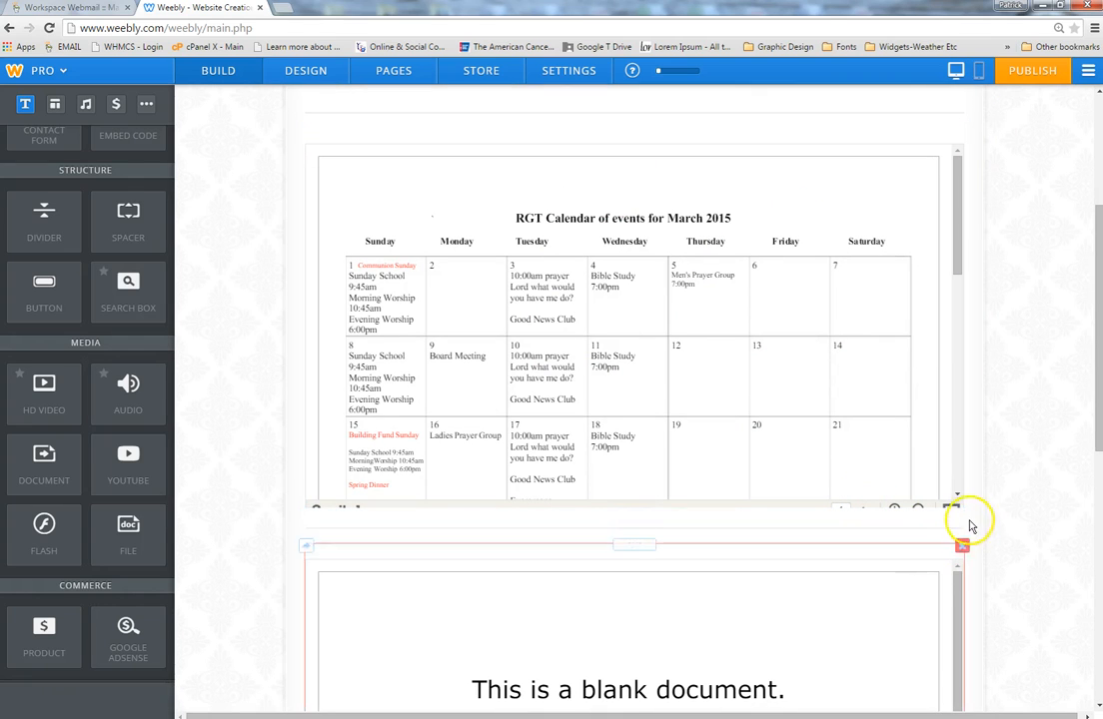
{"action": "left_click", "coordinate": [963, 546]}
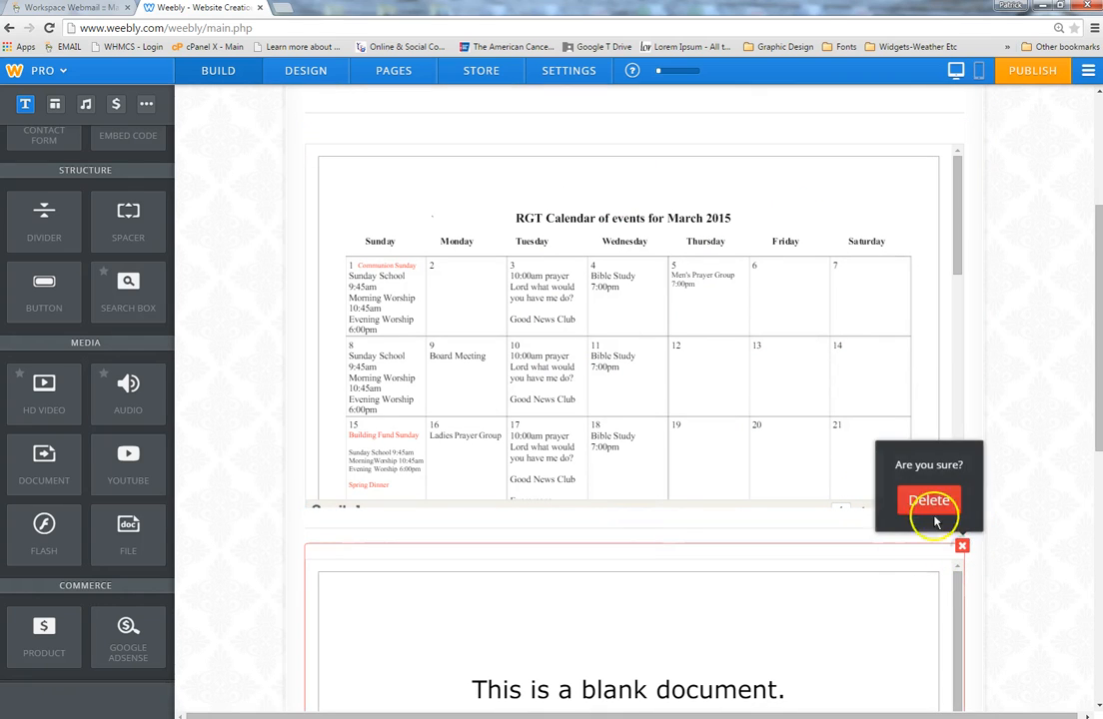
{"action": "left_click", "coordinate": [930, 503]}
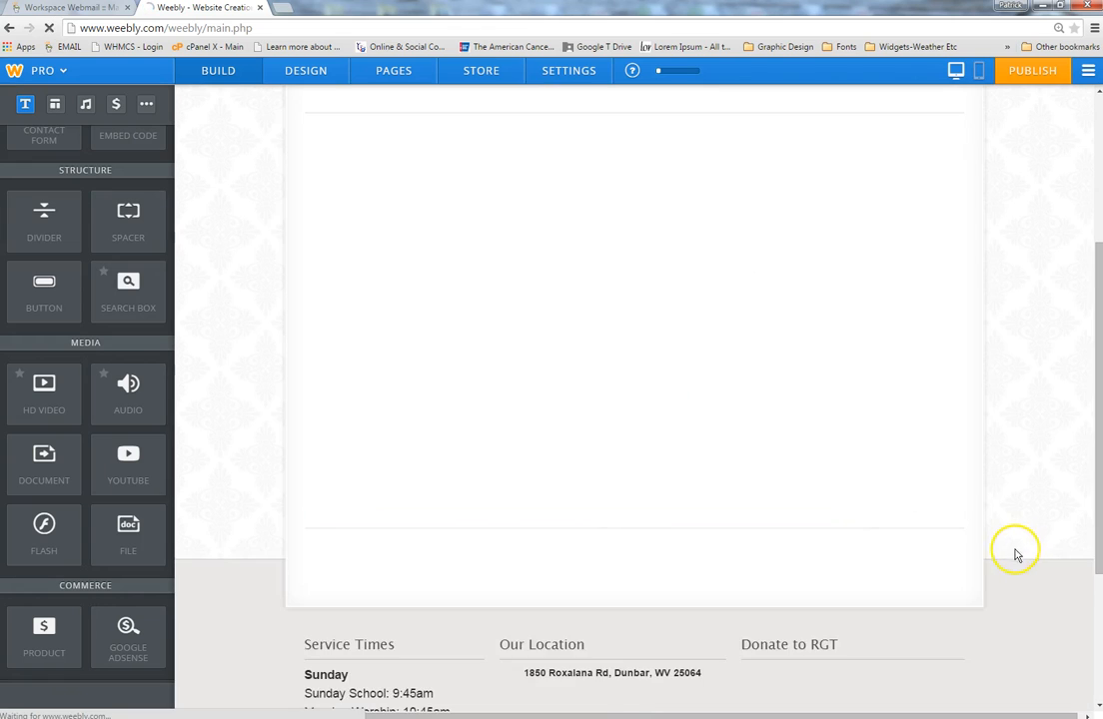
Open the Photo Gallery page and look over the RGT Youth, Camp Caesar and September 14, 2014 Sunday School Picnic slideshows.
{"action": "scroll", "coordinate": [1030, 545], "scroll_direction": "up", "scroll_amount": 3}
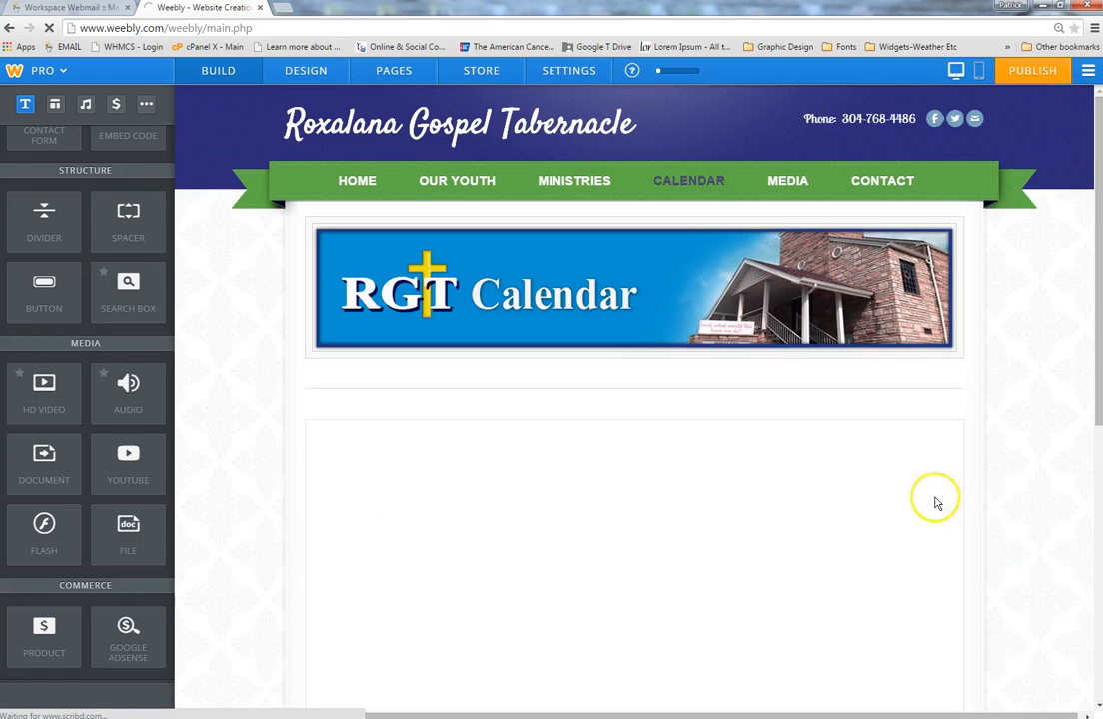
{"action": "mouse_move", "coordinate": [780, 184]}
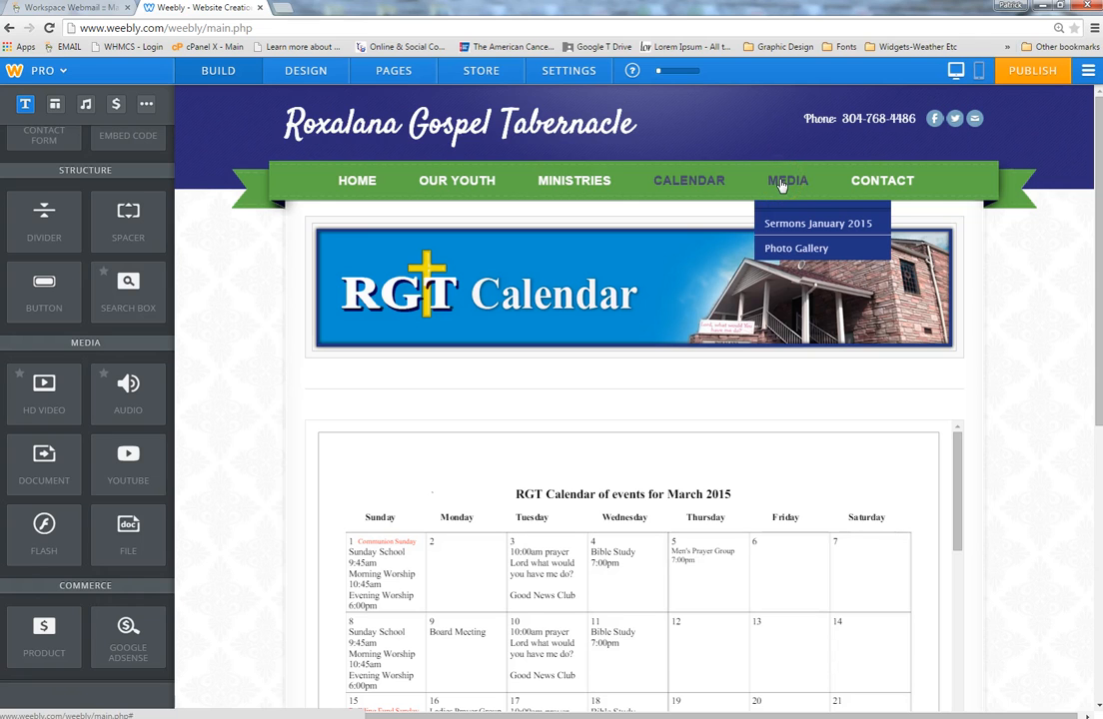
{"action": "left_click", "coordinate": [789, 250]}
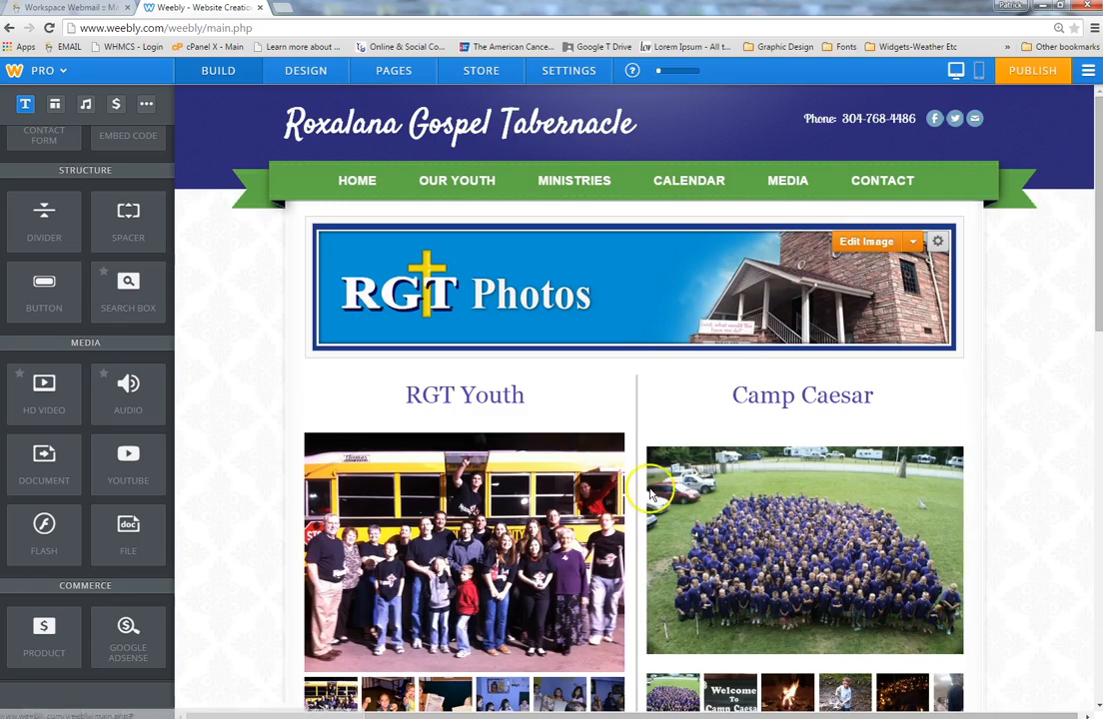
{"action": "scroll", "coordinate": [639, 518], "scroll_direction": "down", "scroll_amount": 3}
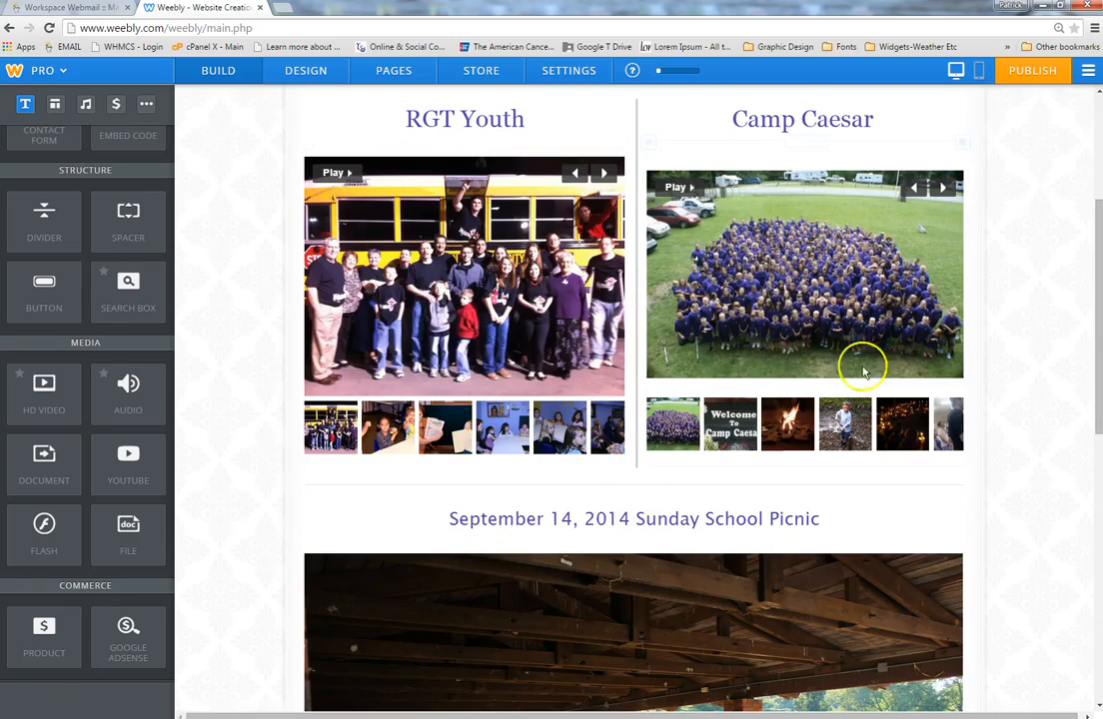
{"action": "scroll", "coordinate": [784, 399], "scroll_direction": "down", "scroll_amount": 3}
{"action": "scroll", "coordinate": [733, 505], "scroll_direction": "up", "scroll_amount": 3}
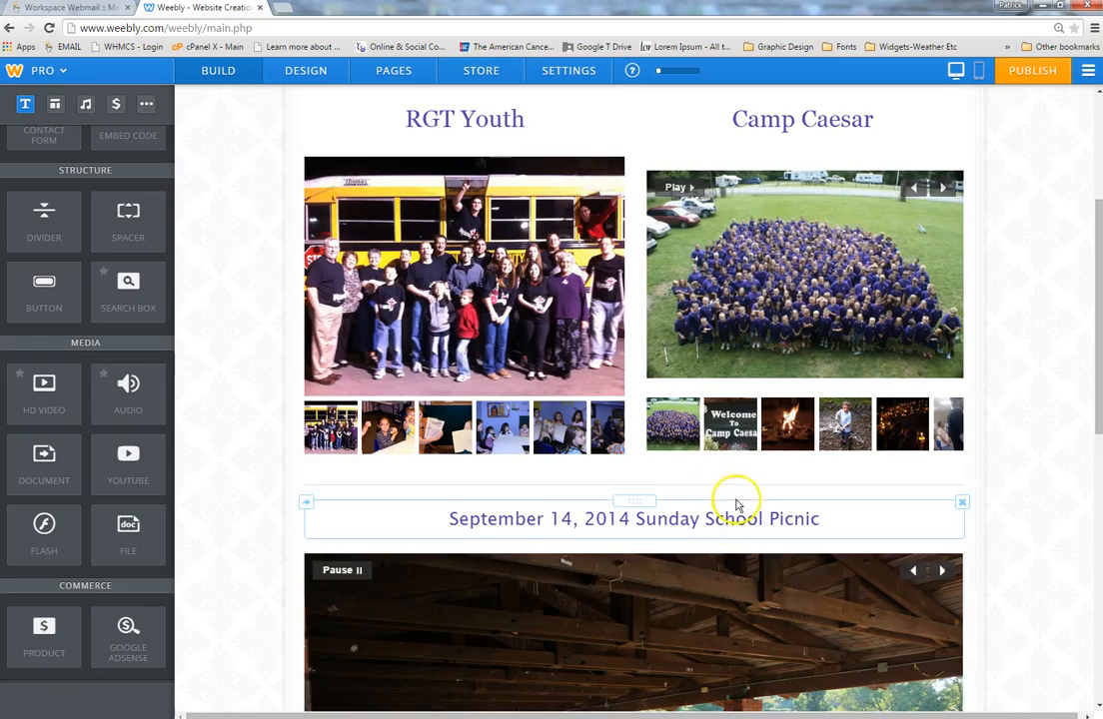
{"action": "scroll", "coordinate": [779, 440], "scroll_direction": "down", "scroll_amount": 6}
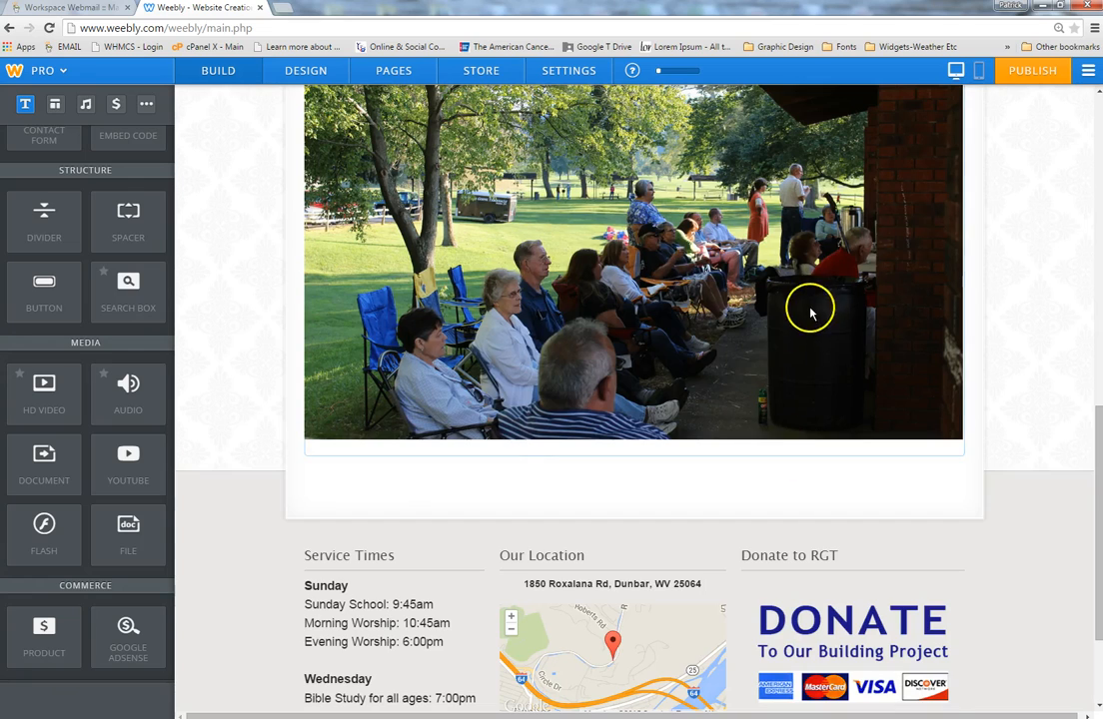
{"action": "scroll", "coordinate": [790, 380], "scroll_direction": "up", "scroll_amount": 3}
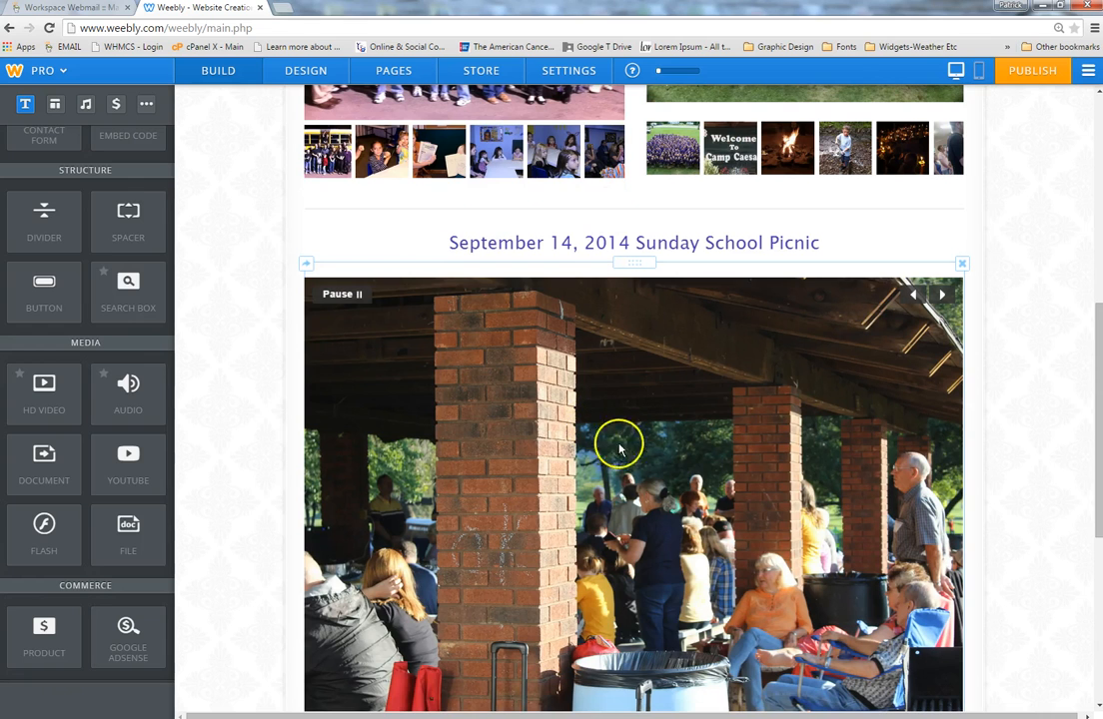
Locate the Gallery element that can be used to add photos to the Photo Gallery page.
{"action": "scroll", "coordinate": [128, 393], "scroll_direction": "up", "scroll_amount": 3}
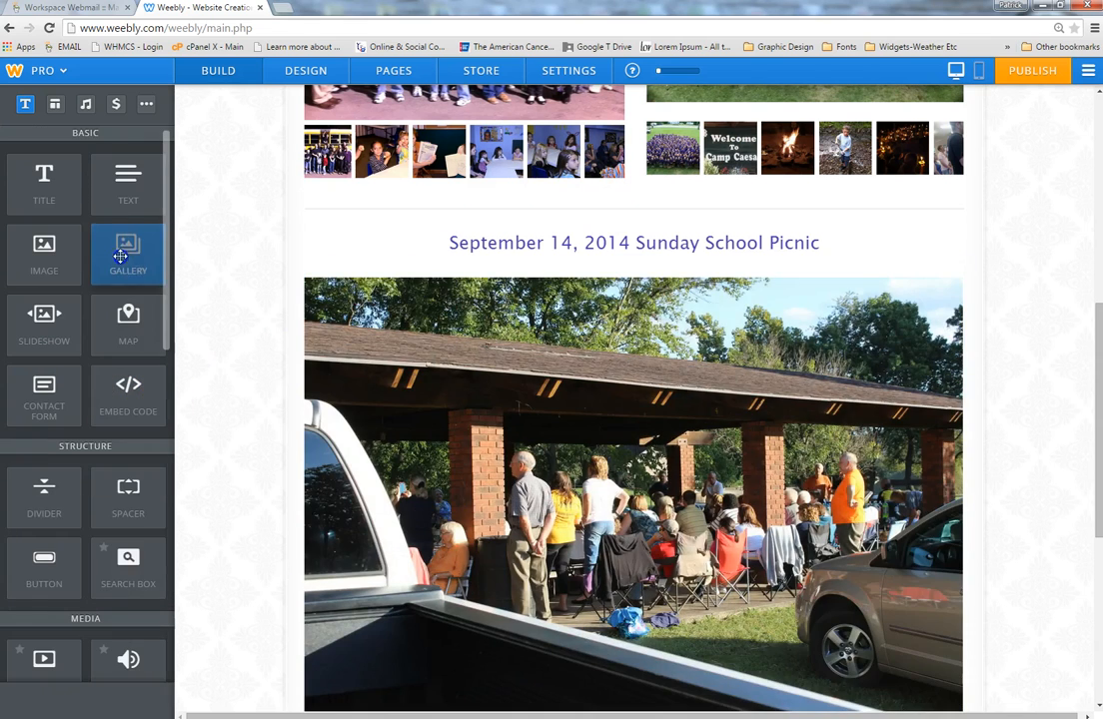
{"action": "left_click_drag", "start_coordinate": [120, 257], "coordinate": [160, 268]}
{"action": "left_click_drag", "start_coordinate": [132, 259], "coordinate": [175, 311]}
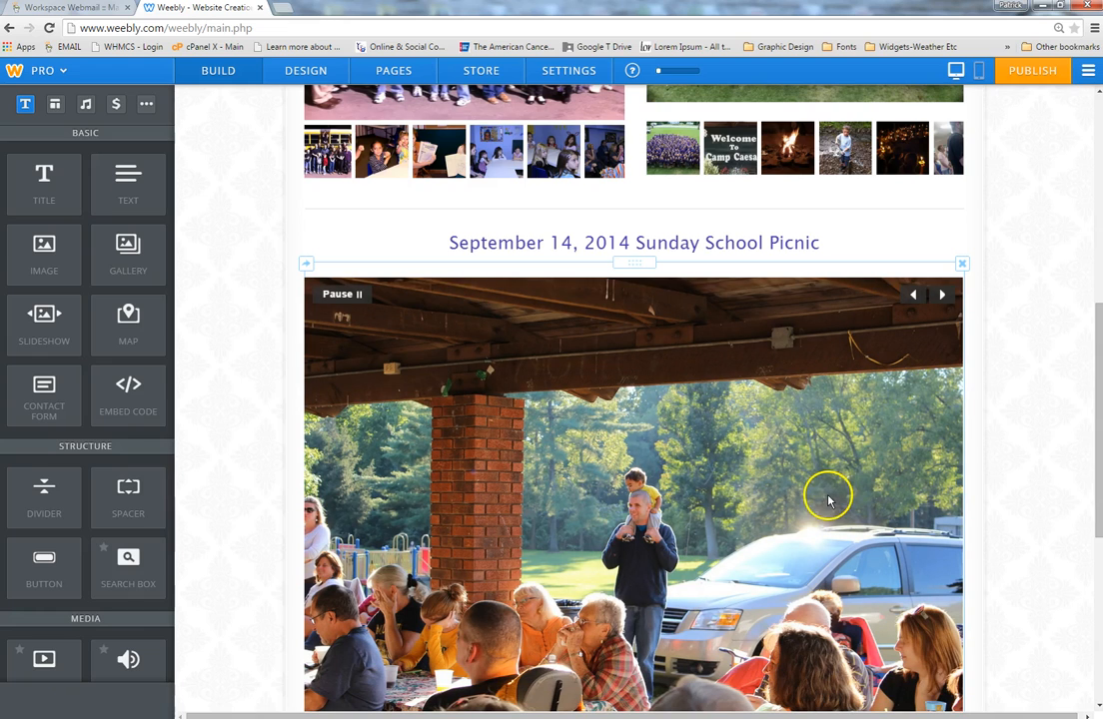
Open the Sermons January 2015 page and look through its entries down to "Worthy is the Lamb!".
{"action": "scroll", "coordinate": [994, 500], "scroll_direction": "up", "scroll_amount": 3}
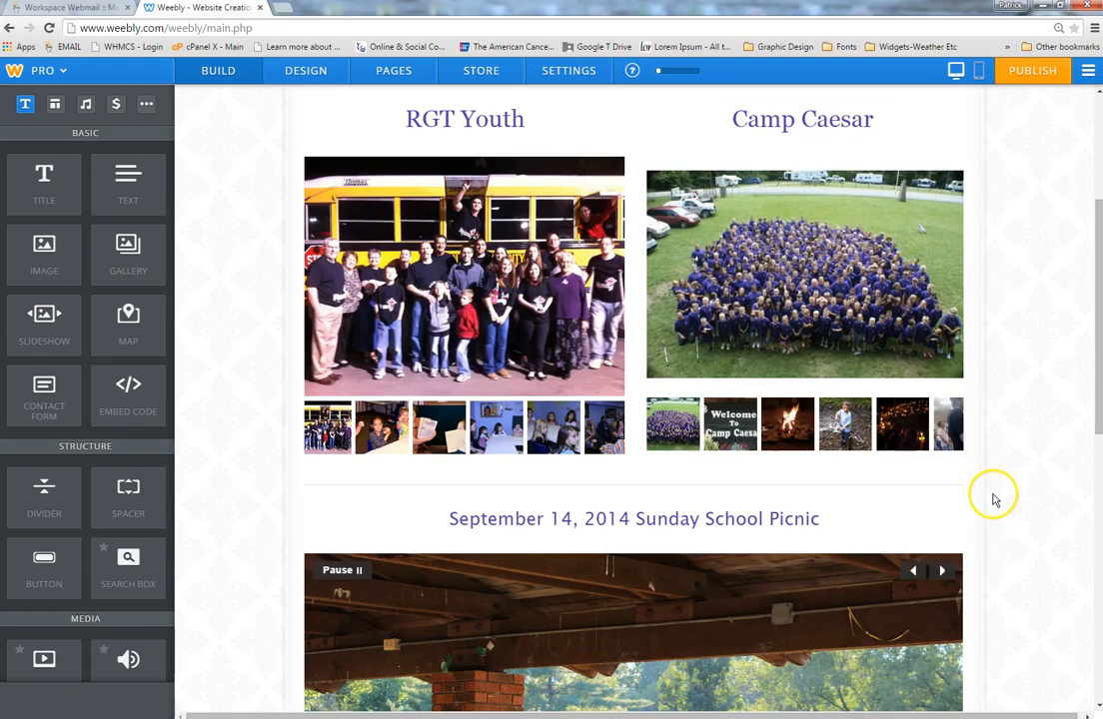
{"action": "scroll", "coordinate": [994, 499], "scroll_direction": "up", "scroll_amount": 3}
{"action": "mouse_move", "coordinate": [783, 187]}
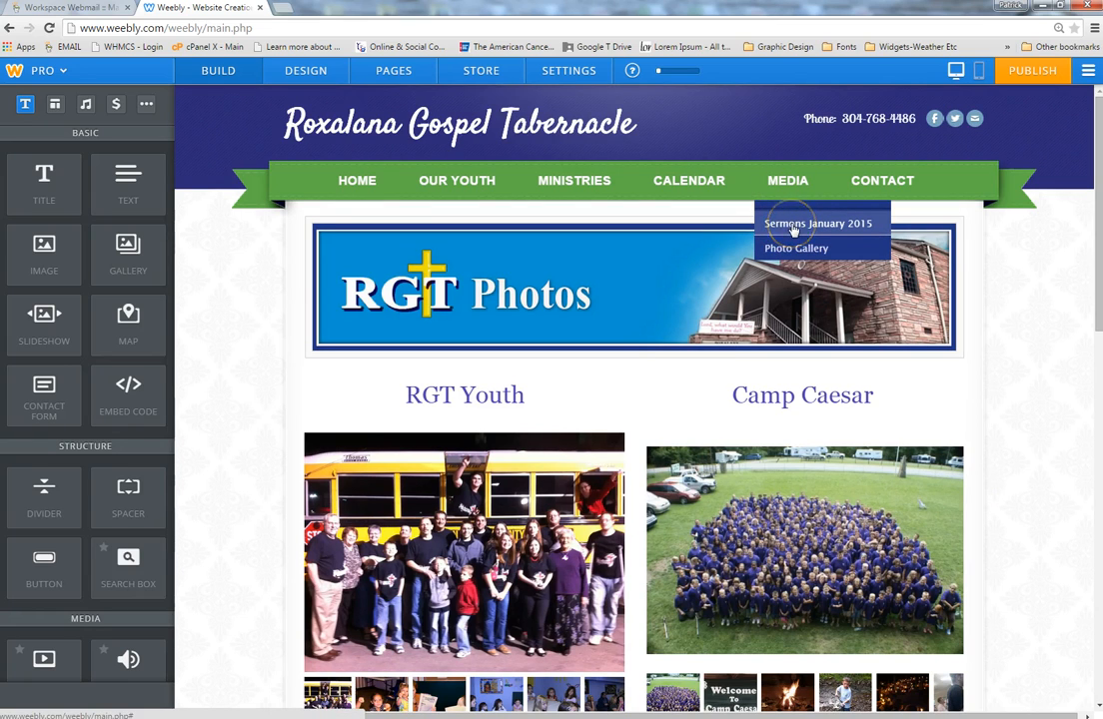
{"action": "left_click", "coordinate": [792, 225]}
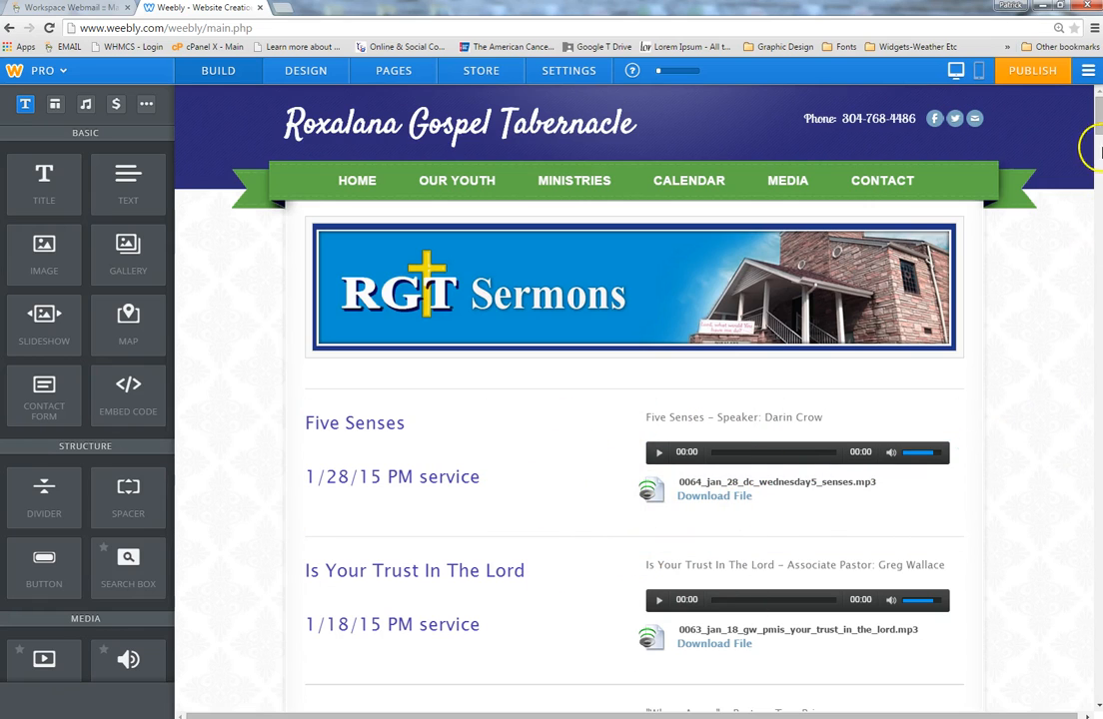
{"action": "left_click_drag", "start_coordinate": [1098, 126], "coordinate": [1089, 705]}
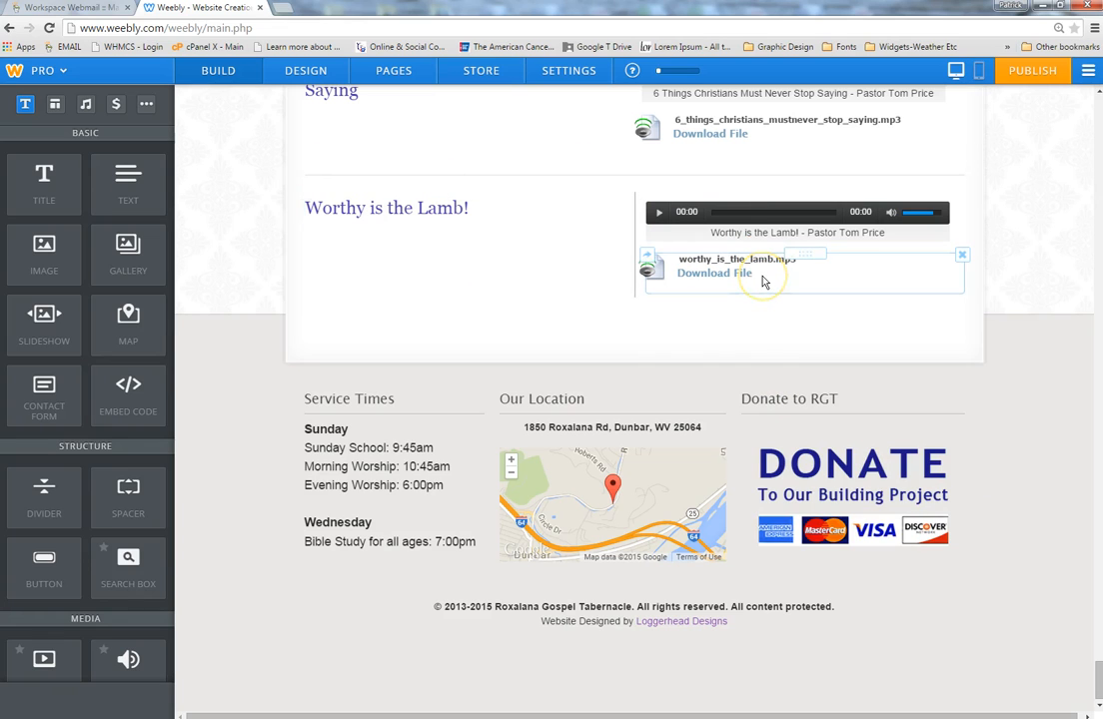
{"action": "left_click", "coordinate": [826, 373]}
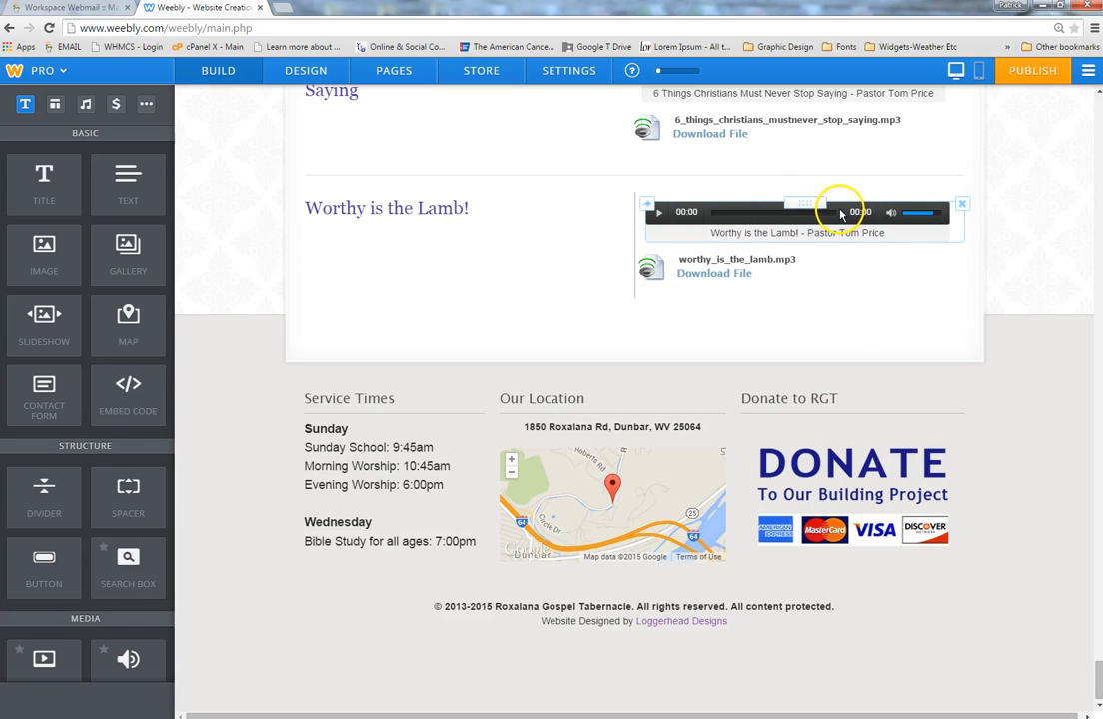
Examine the Audio element's settings for "Worthy is the Lamb!", including its track title and artist fields, and close them.
{"action": "left_click_drag", "start_coordinate": [168, 343], "coordinate": [169, 454]}
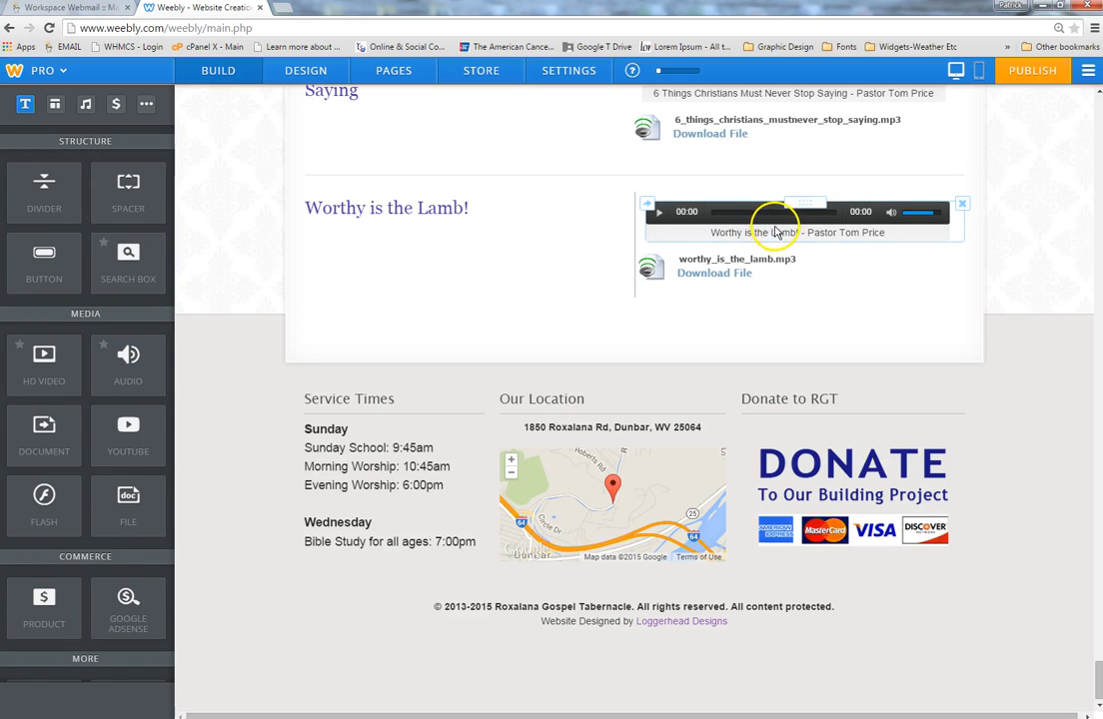
{"action": "left_click", "coordinate": [712, 218]}
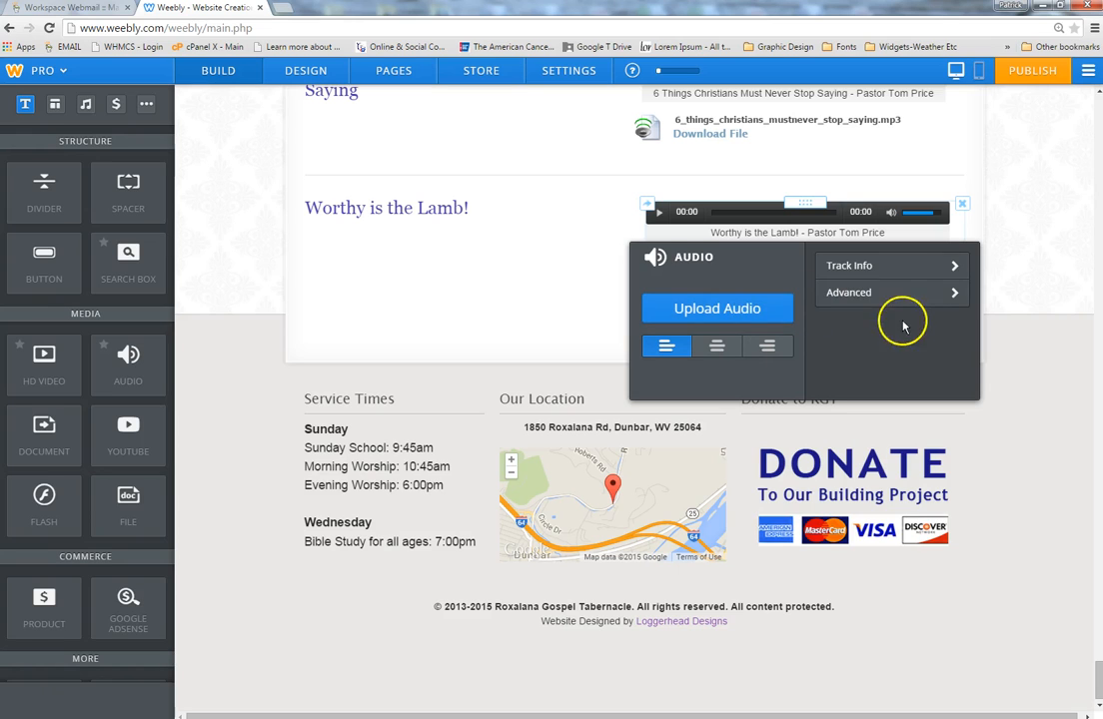
{"action": "left_click", "coordinate": [895, 274]}
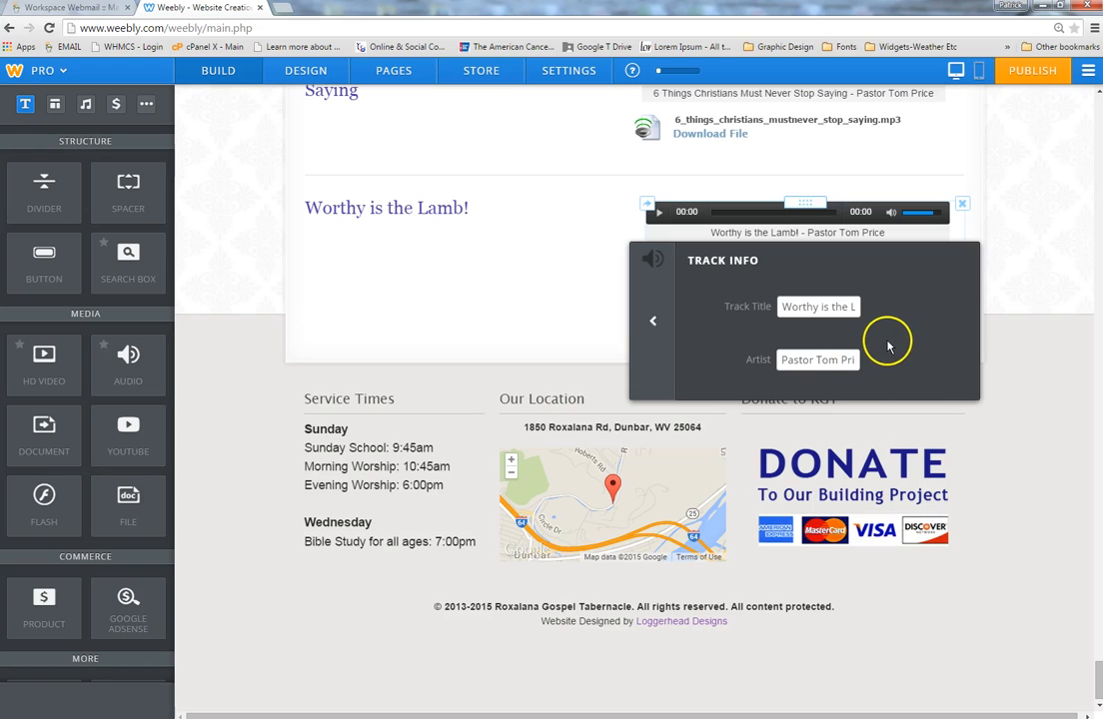
{"action": "left_click", "coordinate": [654, 316]}
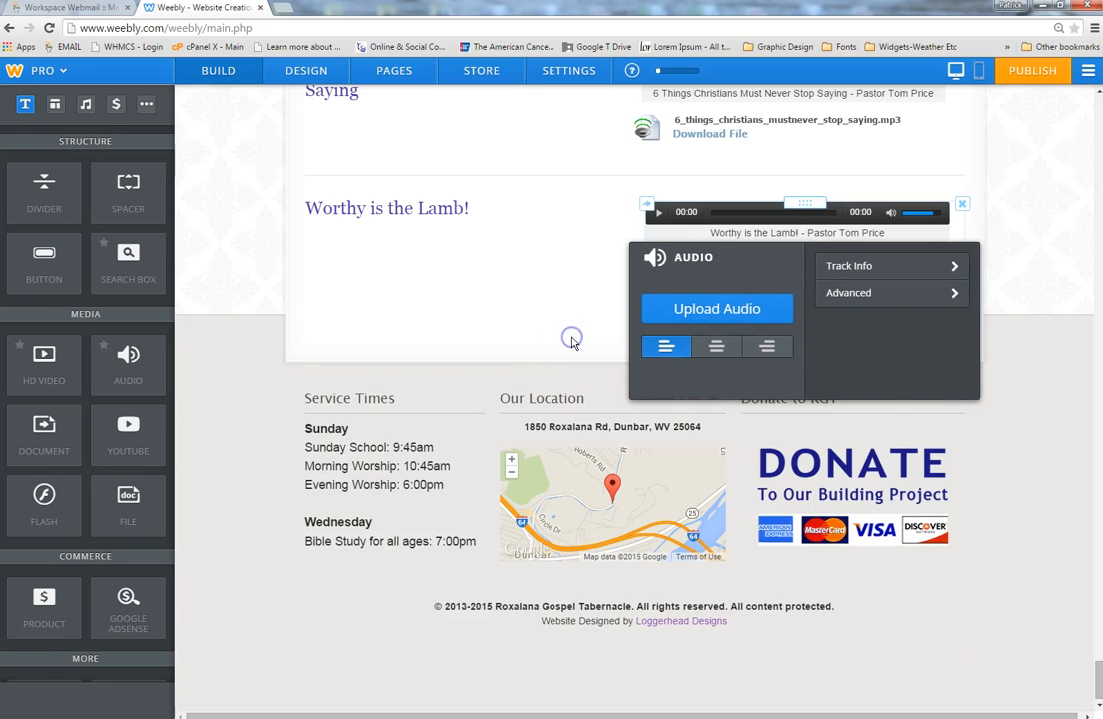
{"action": "left_click", "coordinate": [573, 341]}
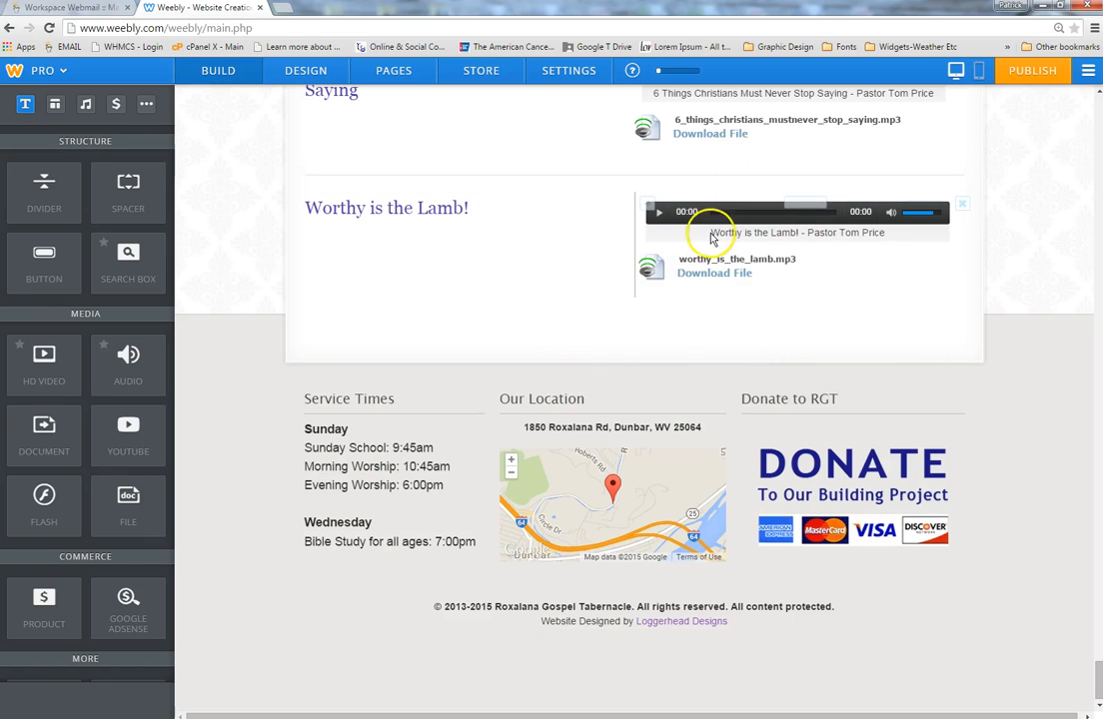
{"action": "left_click", "coordinate": [690, 235]}
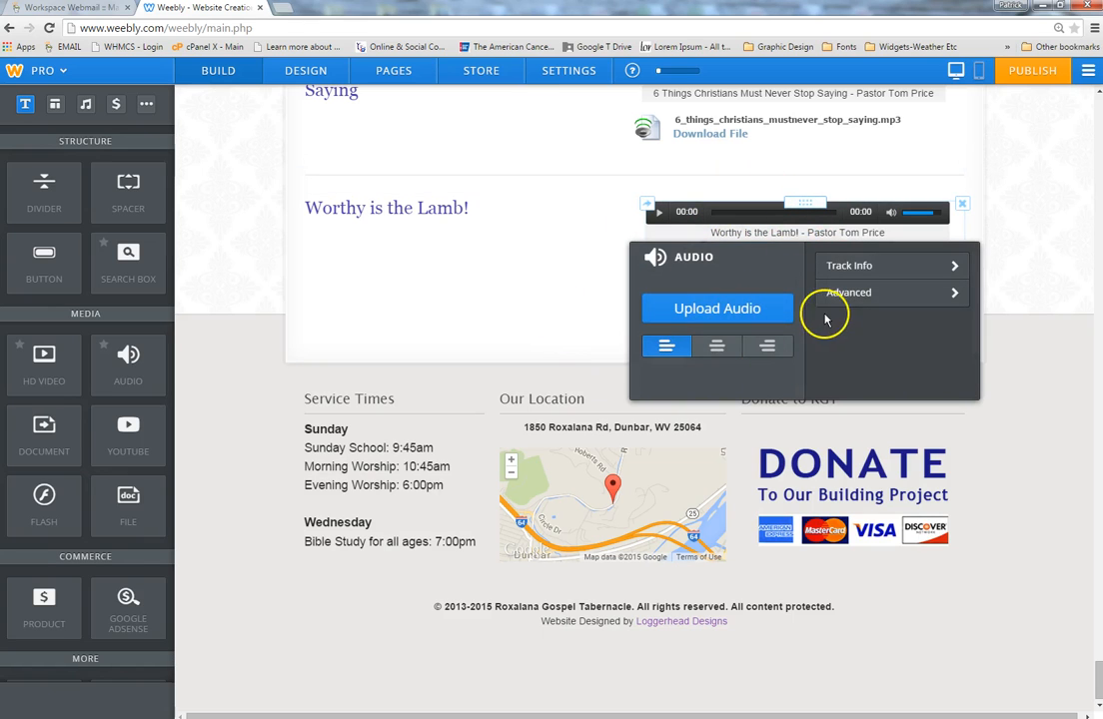
{"action": "left_click", "coordinate": [1039, 276]}
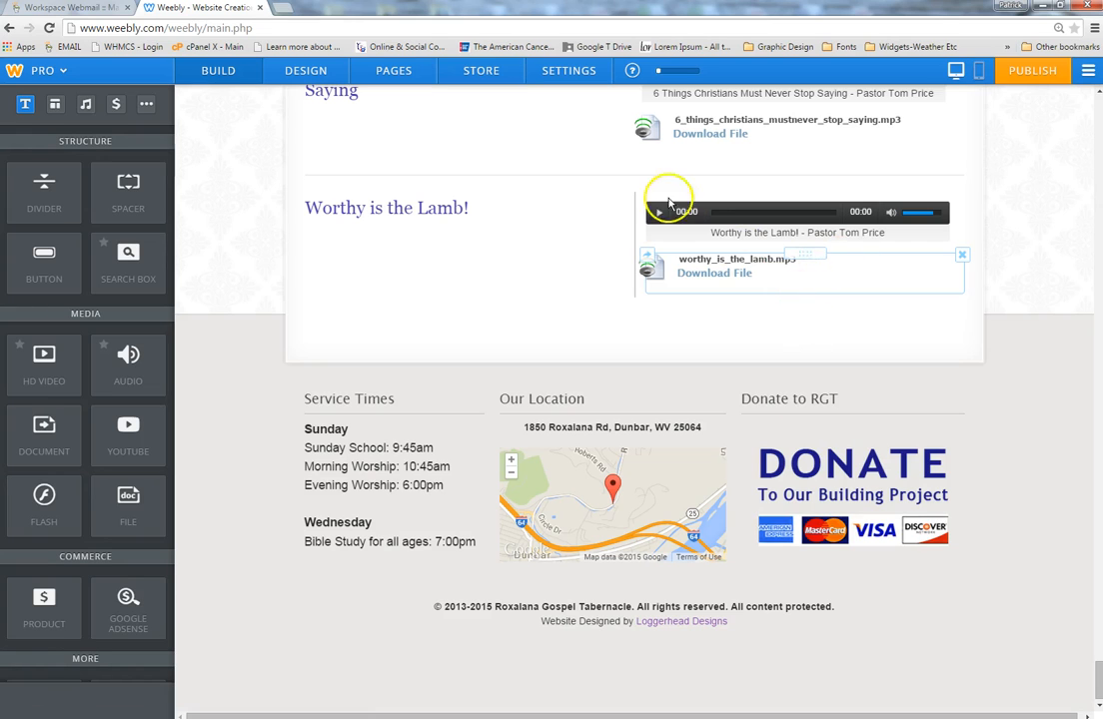
Check the file settings of the worthy_is_the_lamb.mp3 download and try to place a new File element on the sermons page.
{"action": "left_click", "coordinate": [820, 276]}
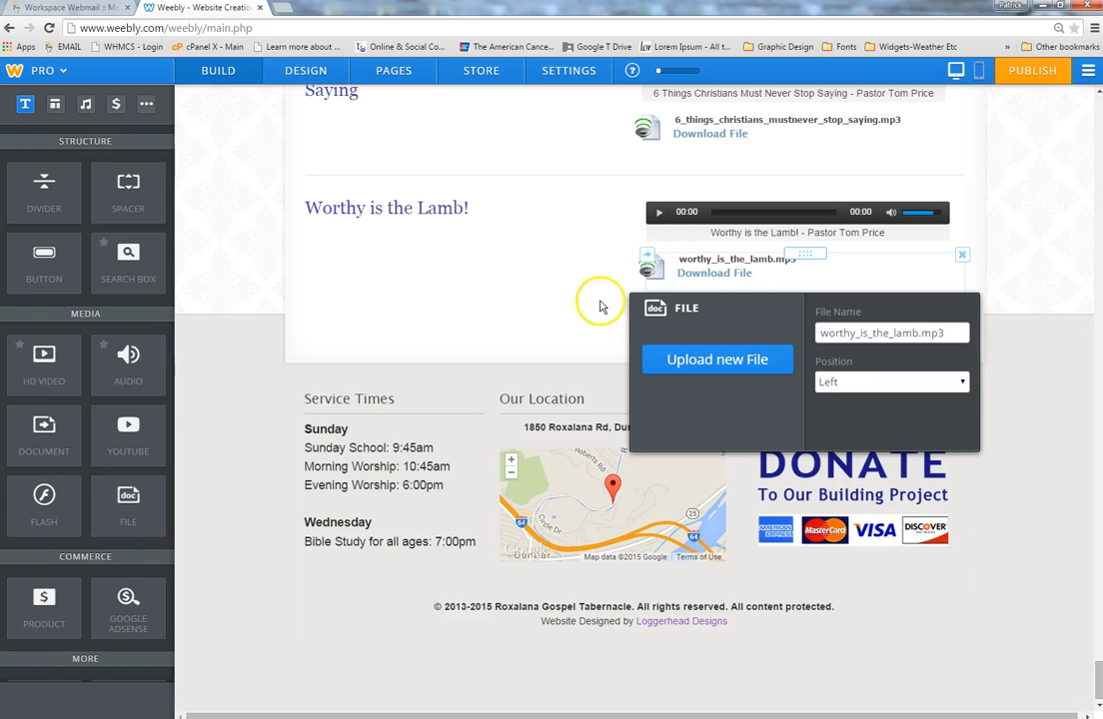
{"action": "left_click", "coordinate": [741, 279]}
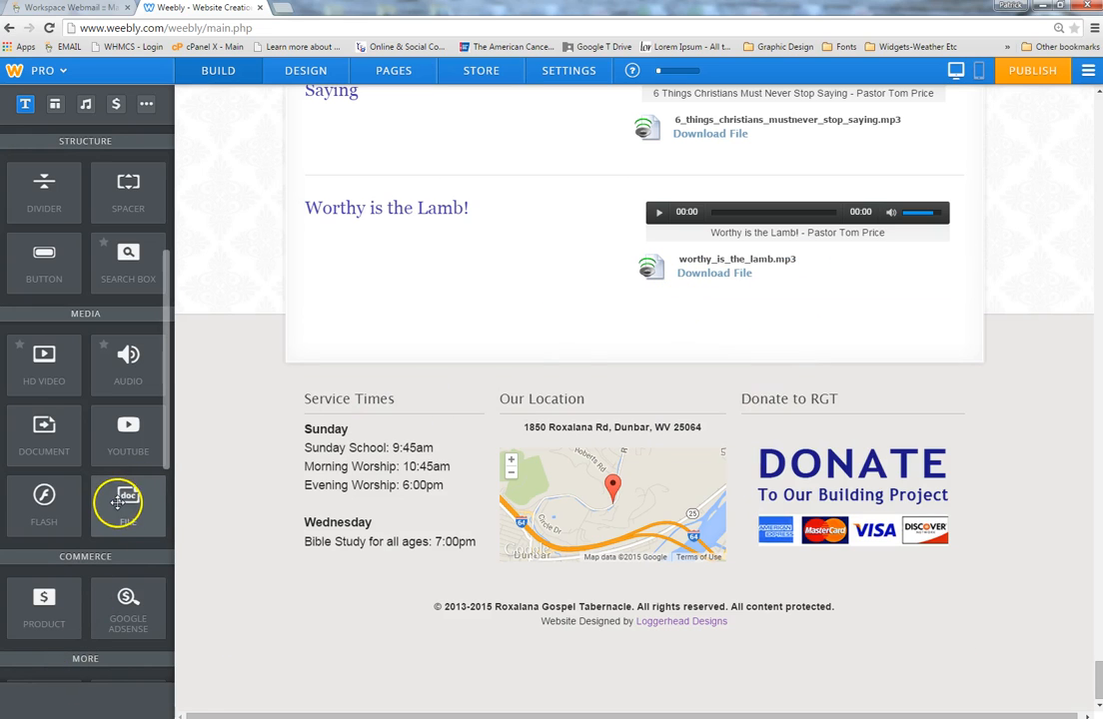
{"action": "left_click_drag", "start_coordinate": [125, 499], "coordinate": [556, 646]}
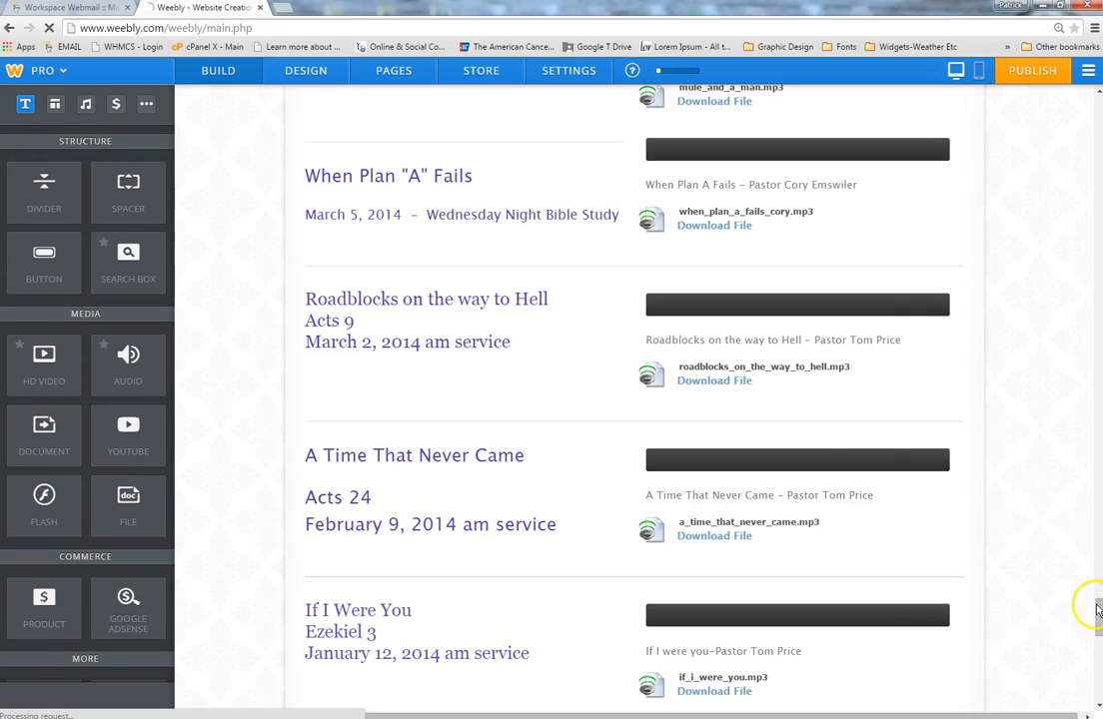
Return to the top of the sermons page, open the site's page list and review the Salvation and Sermons January 2015 page settings.
{"action": "left_click_drag", "start_coordinate": [1098, 615], "coordinate": [1096, 92]}
{"action": "mouse_move", "coordinate": [808, 332]}
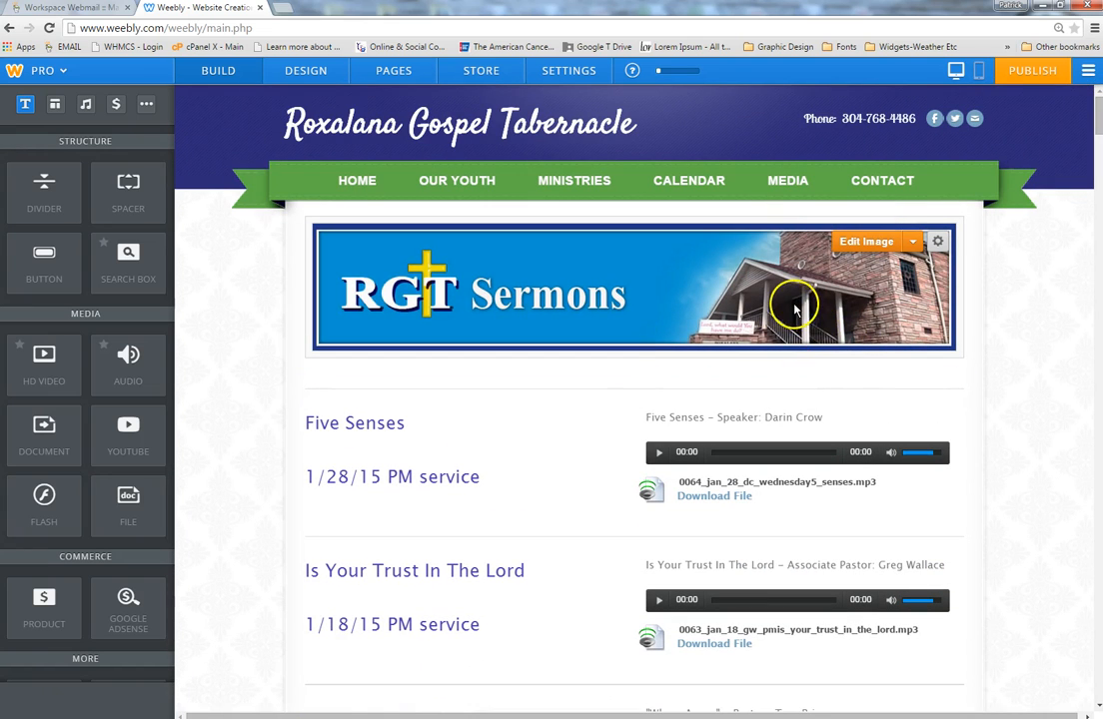
{"action": "mouse_move", "coordinate": [786, 186]}
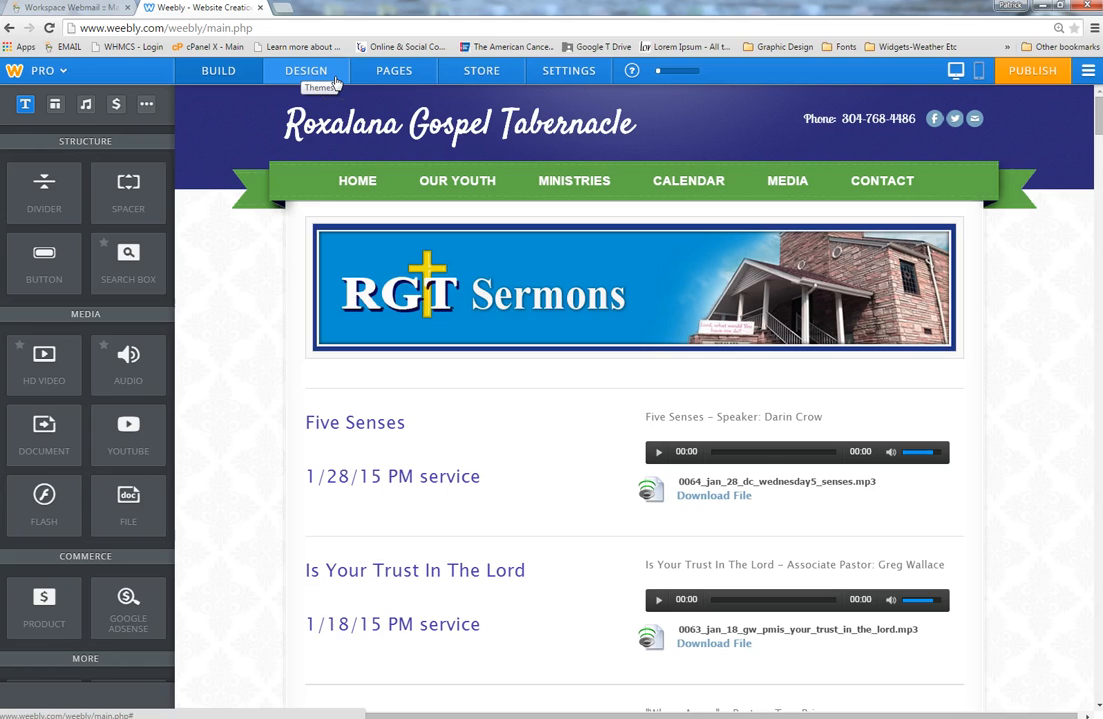
{"action": "left_click", "coordinate": [401, 72]}
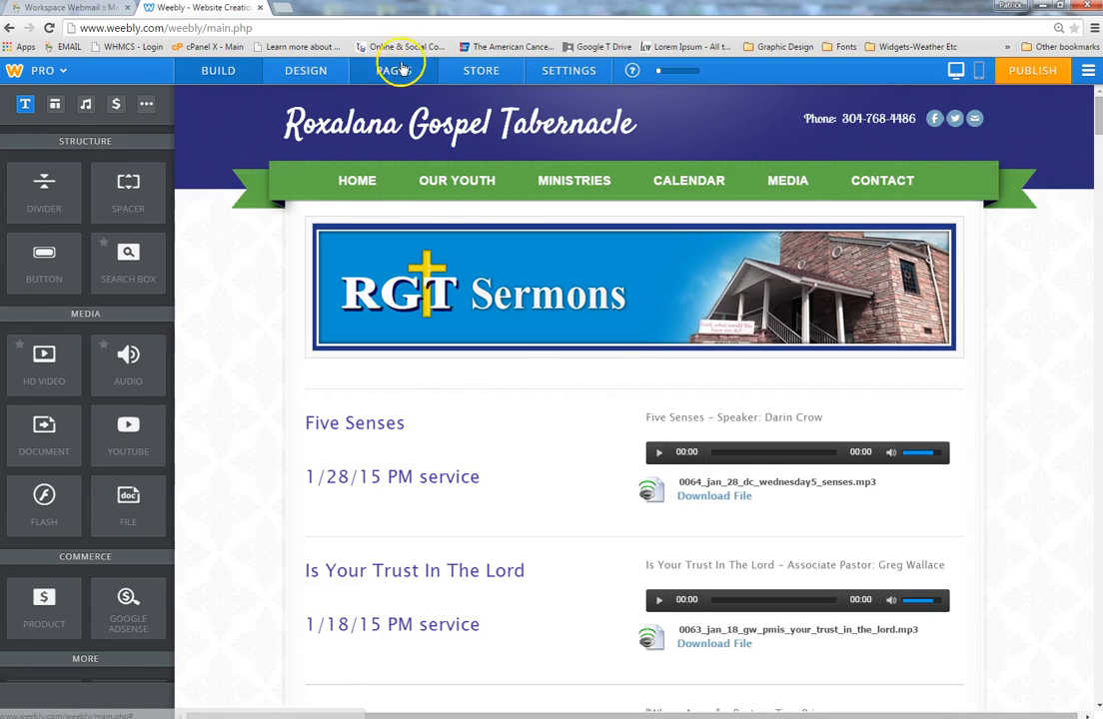
{"action": "left_click", "coordinate": [393, 70]}
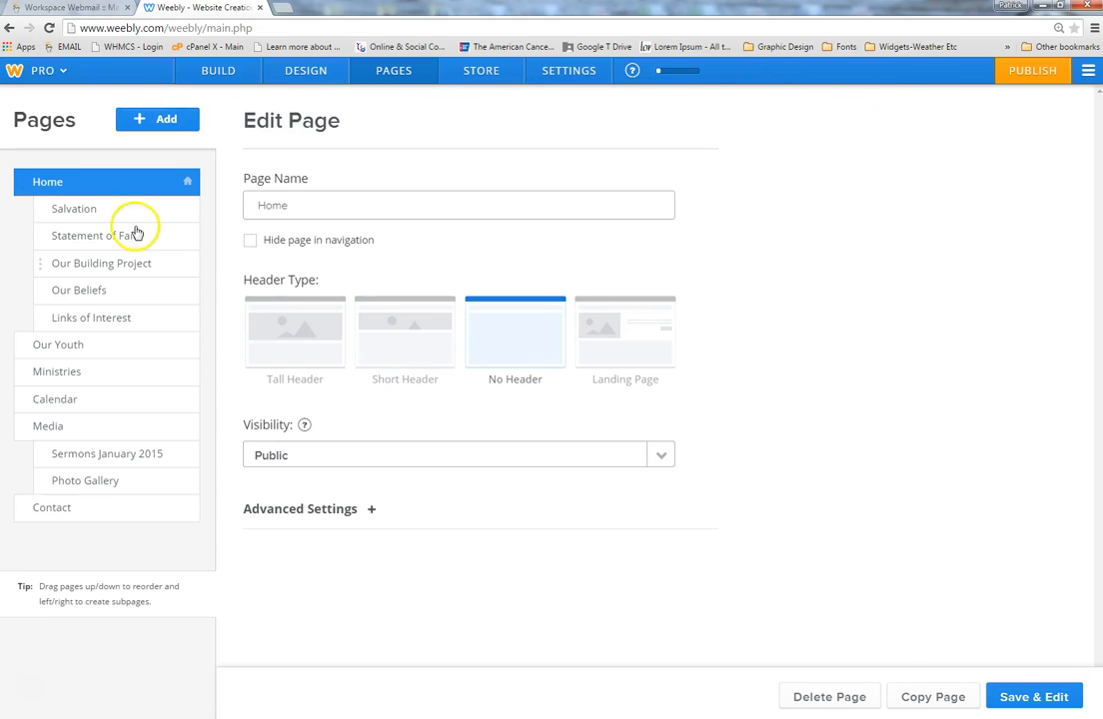
{"action": "mouse_move", "coordinate": [55, 207]}
{"action": "left_mouse_down"}
{"action": "mouse_move", "coordinate": [62, 218]}
{"action": "mouse_move", "coordinate": [90, 213]}
{"action": "mouse_move", "coordinate": [67, 217]}
{"action": "left_mouse_up"}
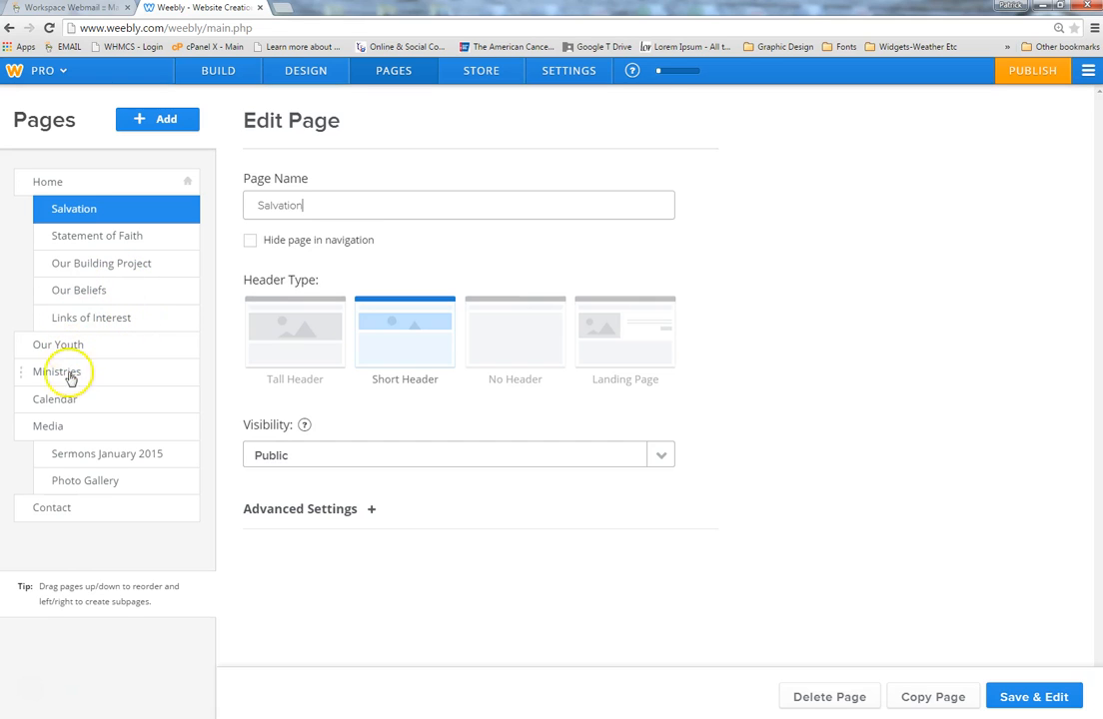
{"action": "left_click", "coordinate": [116, 458]}
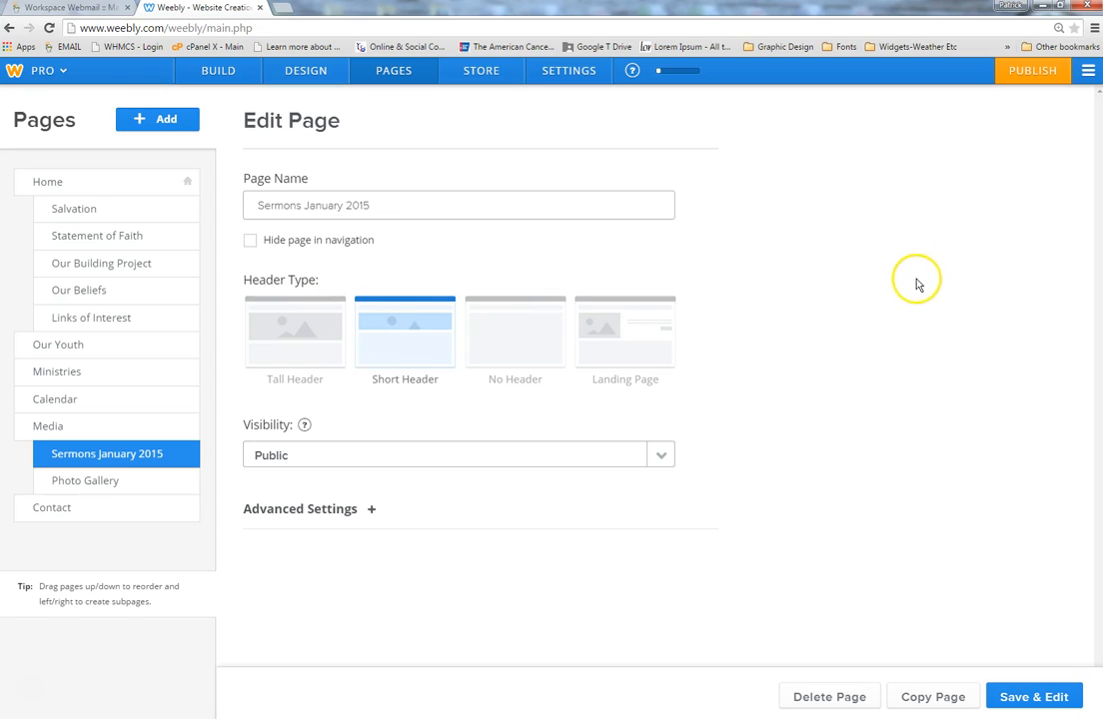
{"action": "mouse_move", "coordinate": [160, 470]}
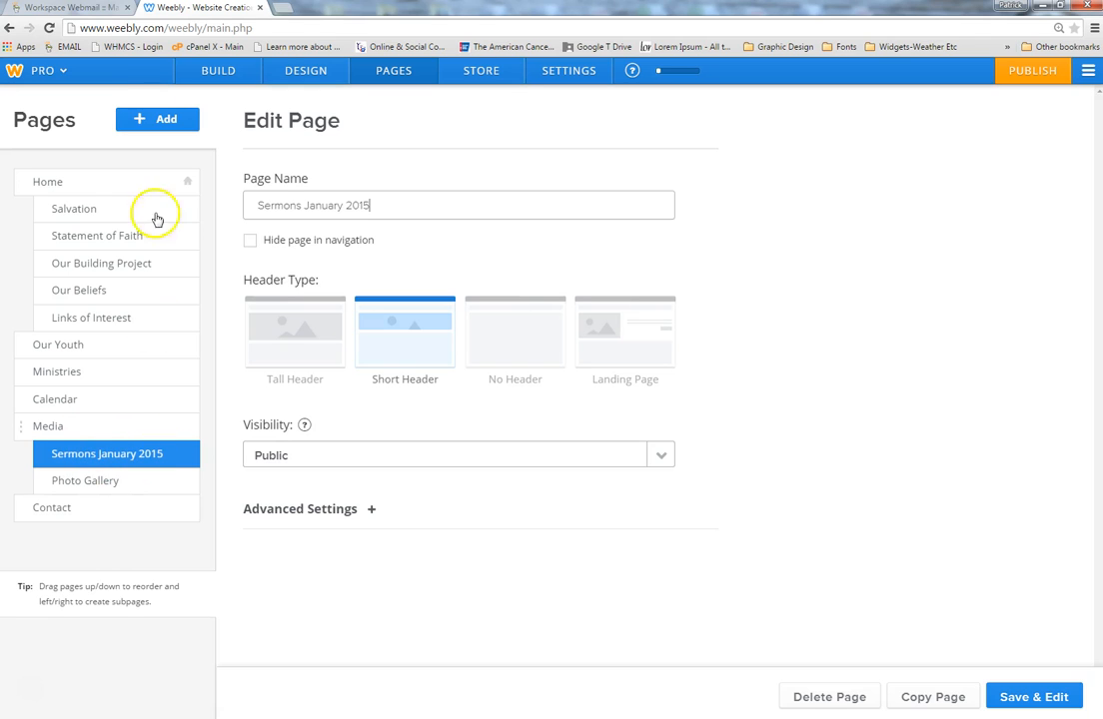
Add a new standard page and place it as a subpage of Media, directly above Sermons January 2015.
{"action": "left_click", "coordinate": [166, 122]}
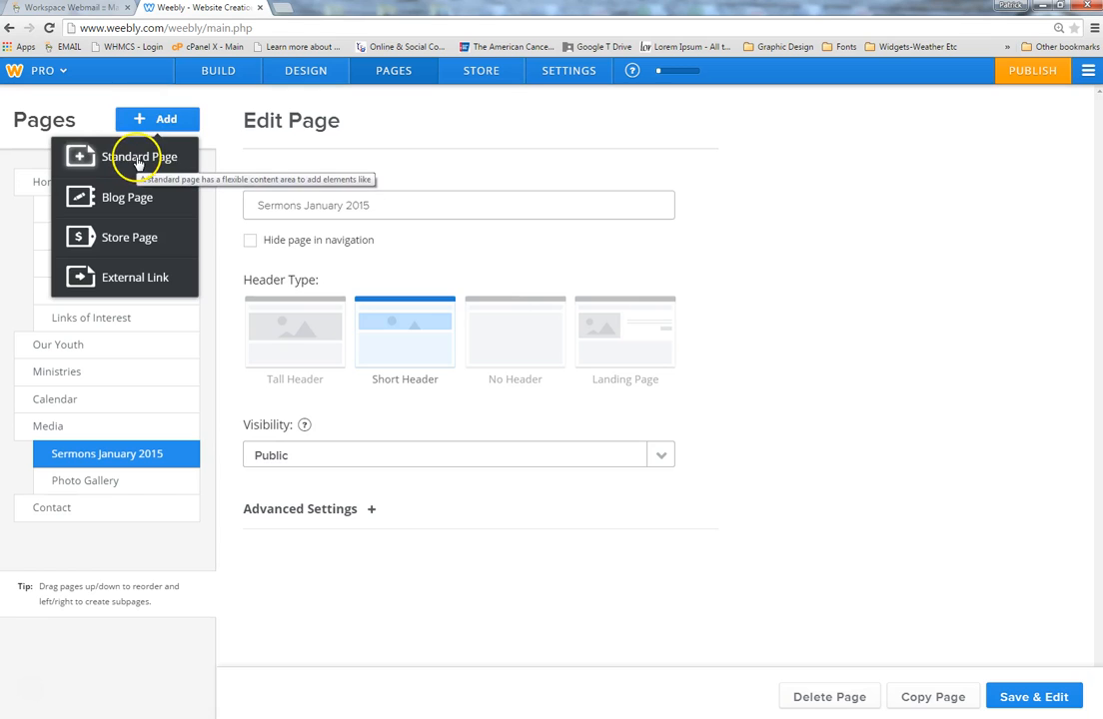
{"action": "left_click", "coordinate": [138, 158]}
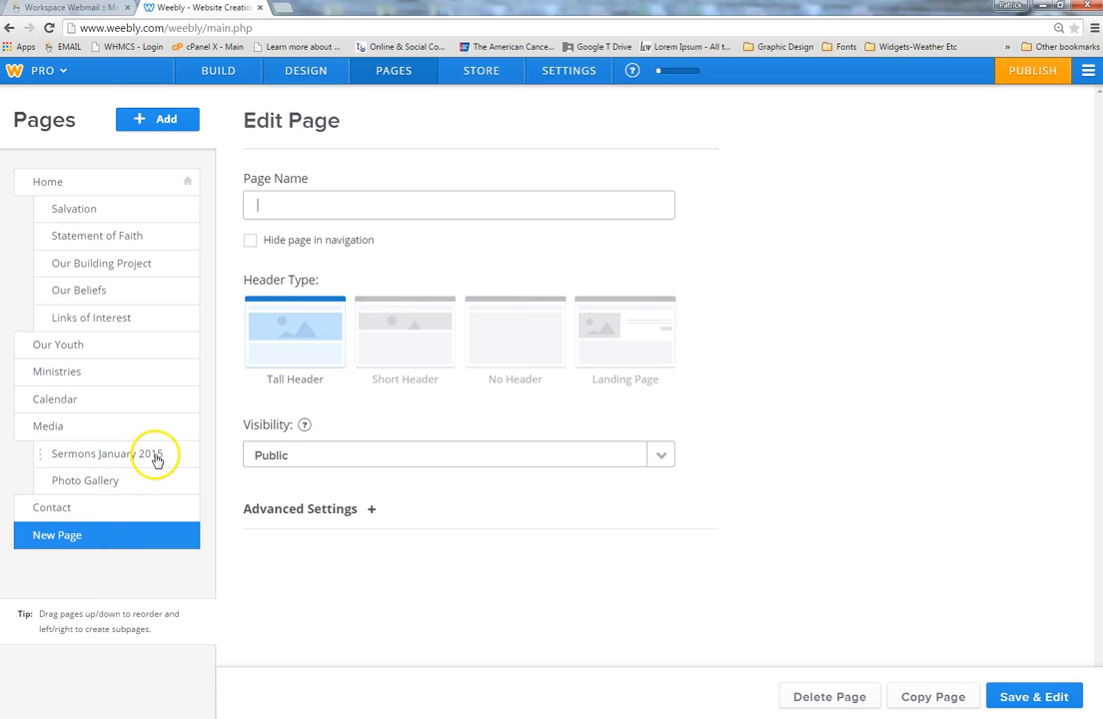
{"action": "left_click", "coordinate": [104, 545]}
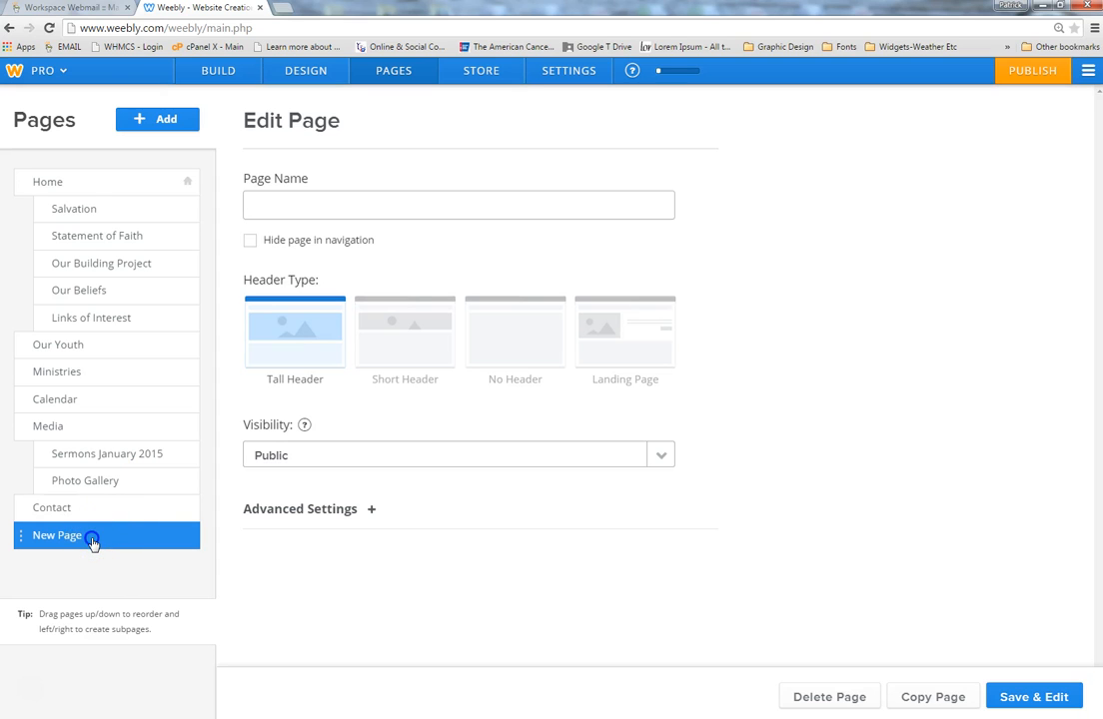
{"action": "left_click_drag", "start_coordinate": [92, 543], "coordinate": [116, 460]}
{"action": "left_click", "coordinate": [155, 580]}
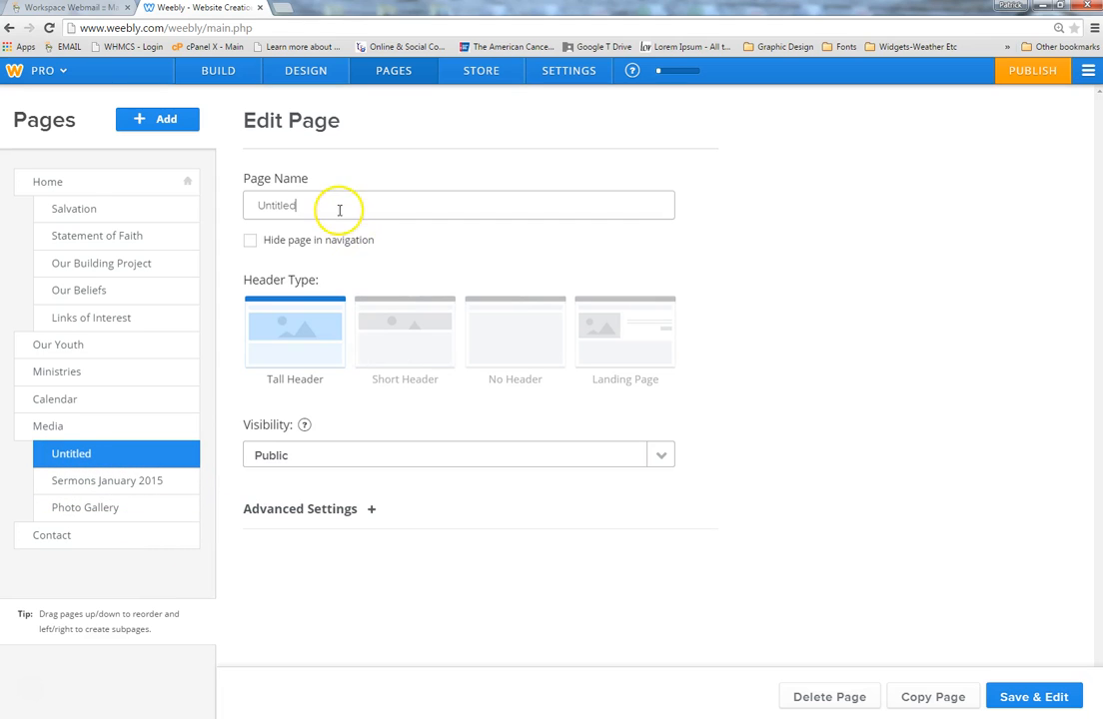
Name the new page "Sermons March 2015", give it the No Header type, and save it for editing.
{"action": "left_click_drag", "start_coordinate": [339, 209], "coordinate": [249, 219]}
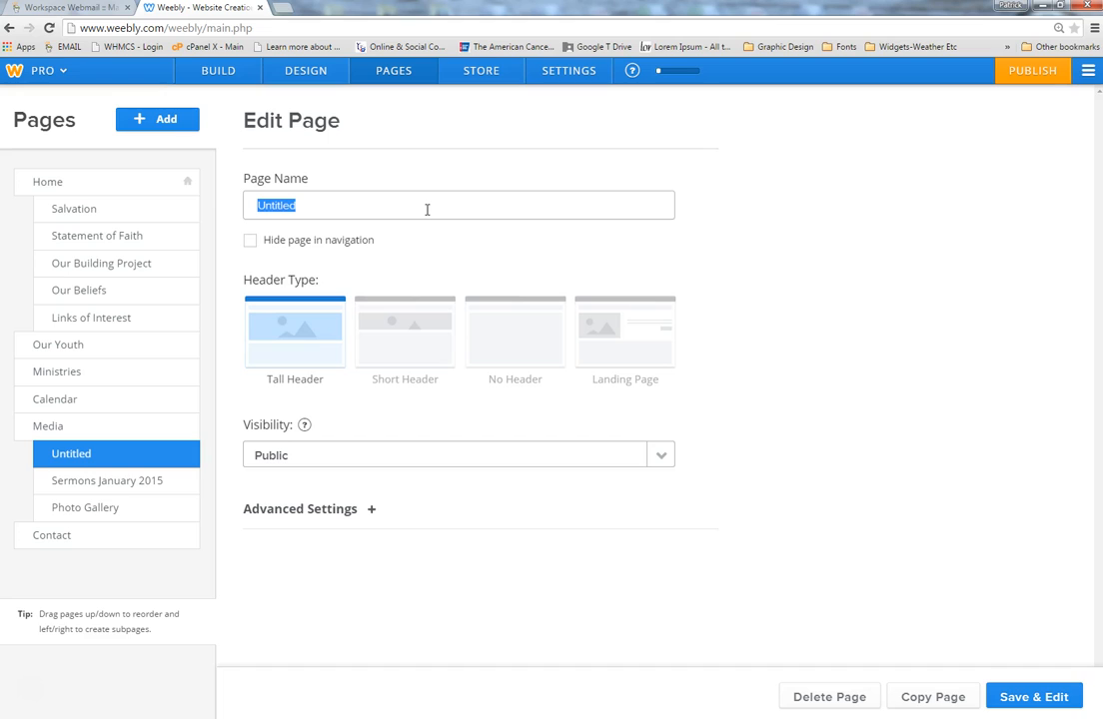
{"action": "type", "text": "Sermons March 2015"}
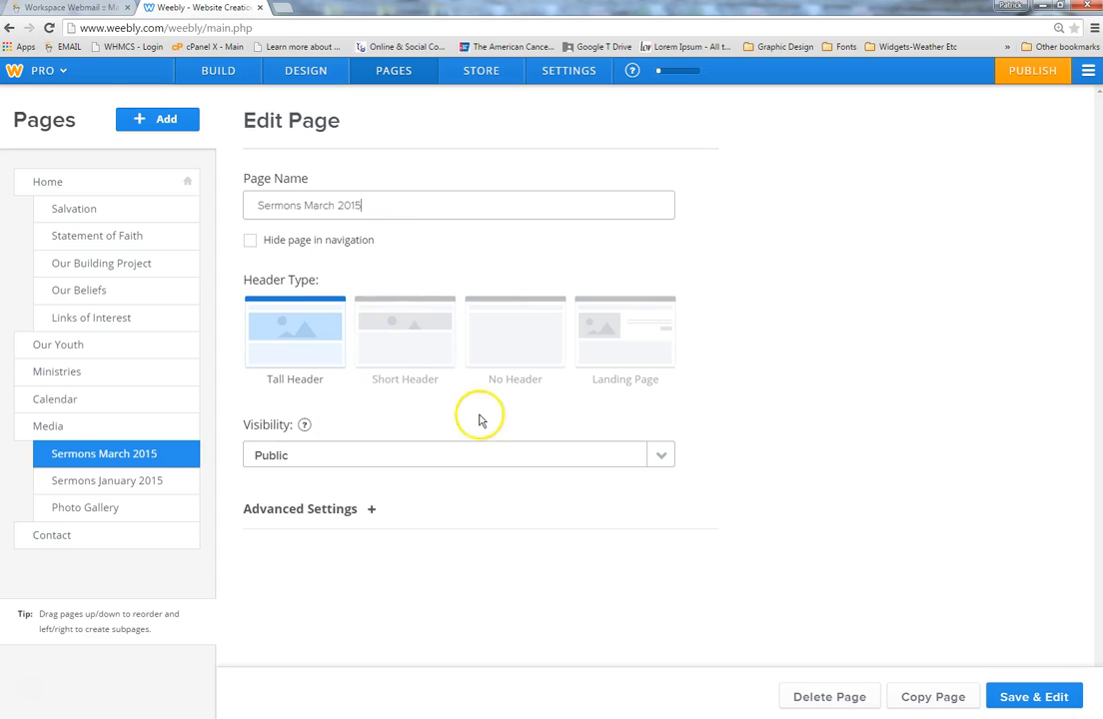
{"action": "left_click", "coordinate": [516, 346]}
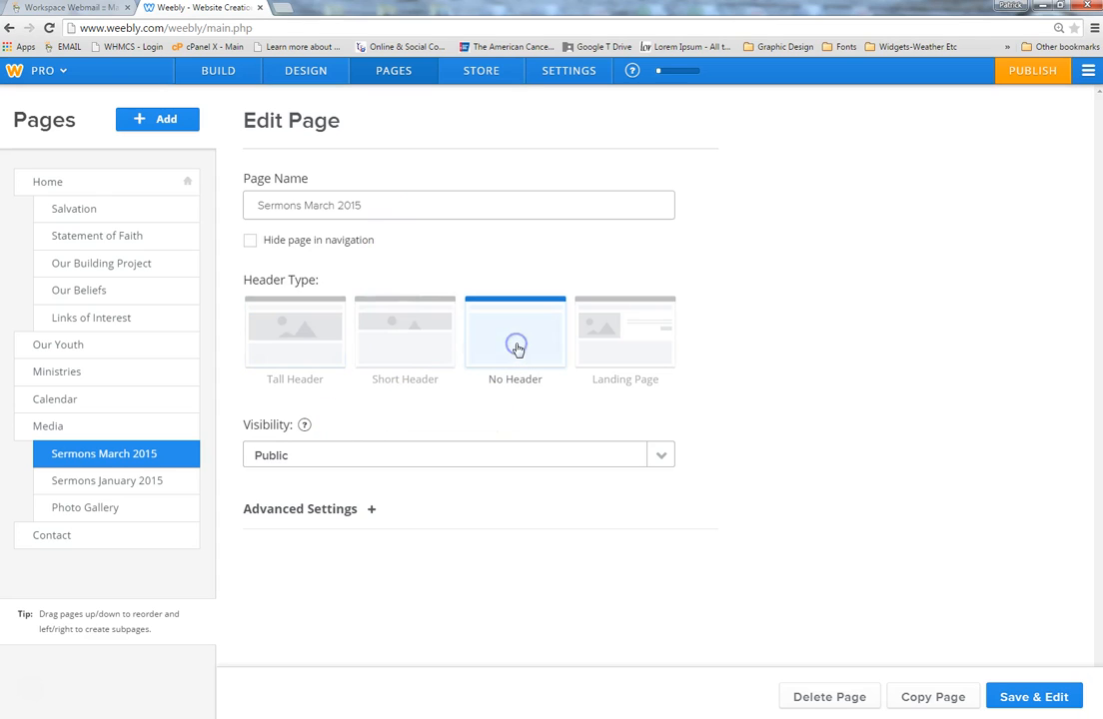
{"action": "left_click", "coordinate": [503, 344]}
{"action": "left_click", "coordinate": [1034, 700]}
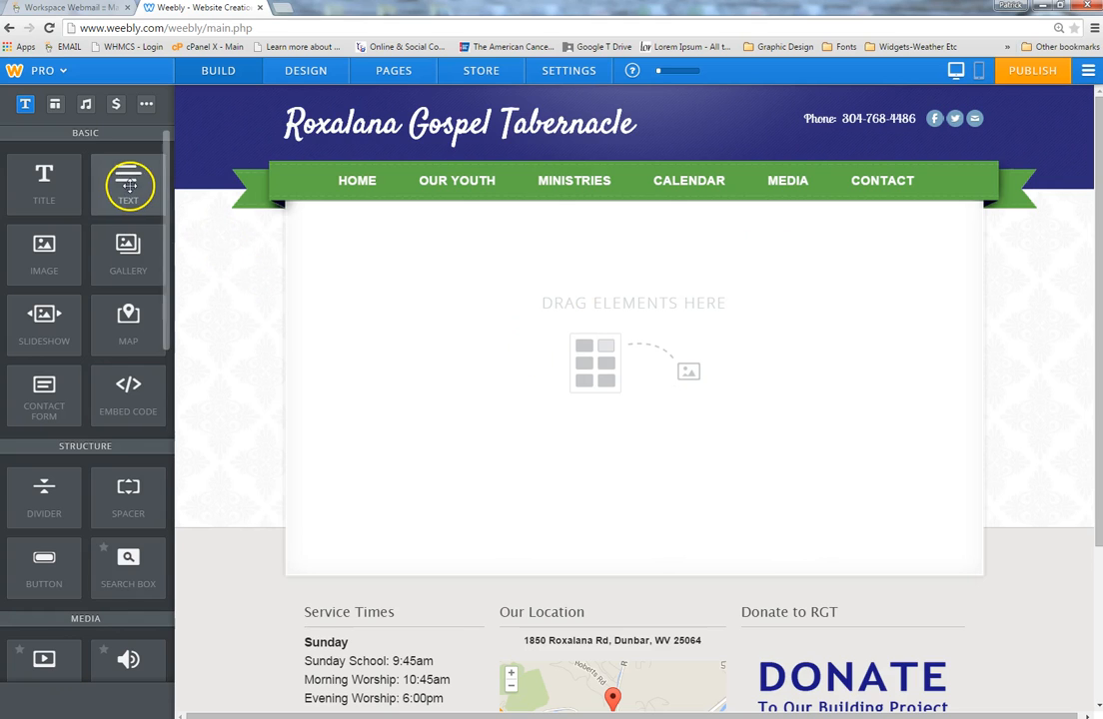
Add a text element to the empty page reading "The New Sermon", with the pastor's name on a separate line below.
{"action": "left_click_drag", "start_coordinate": [128, 180], "coordinate": [635, 351]}
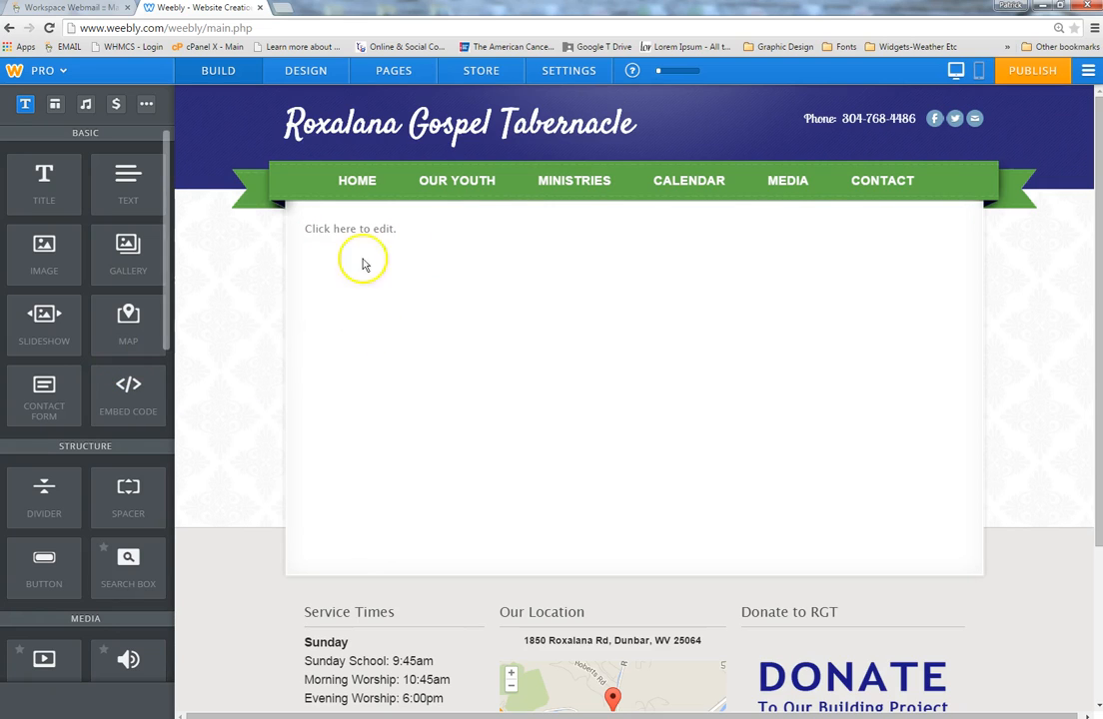
{"action": "left_click", "coordinate": [388, 233]}
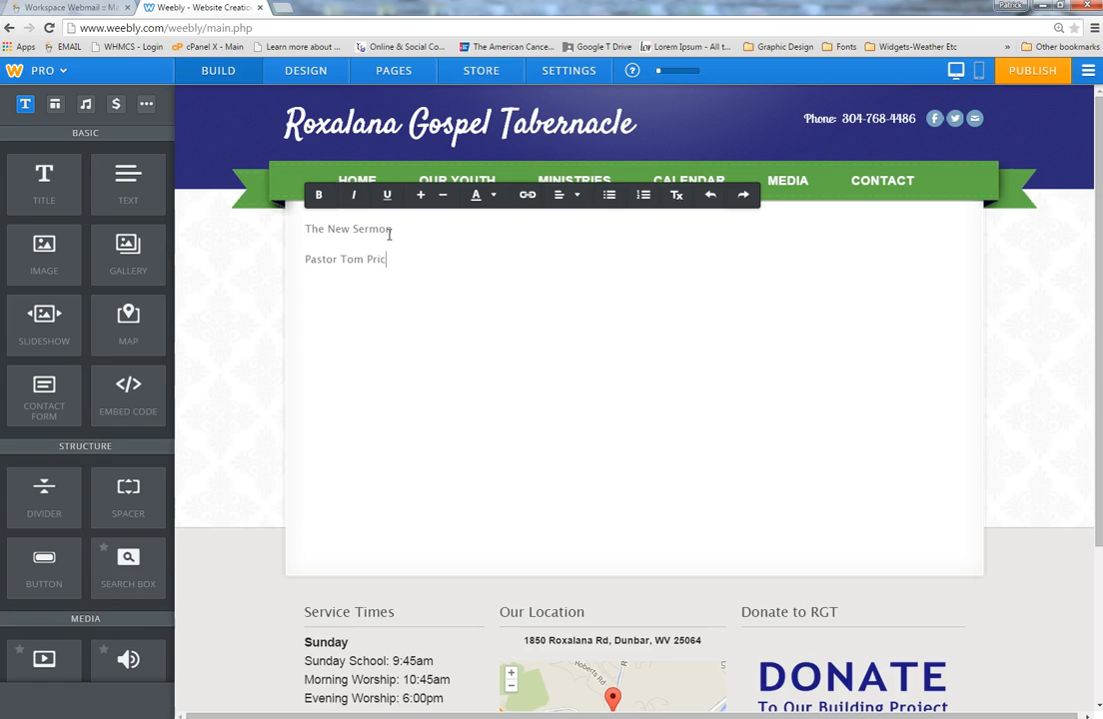
Format the "The New Sermon" line as bold, enlarged text in the darkest blue-violet swatch.
{"action": "left_click_drag", "start_coordinate": [404, 228], "coordinate": [306, 235]}
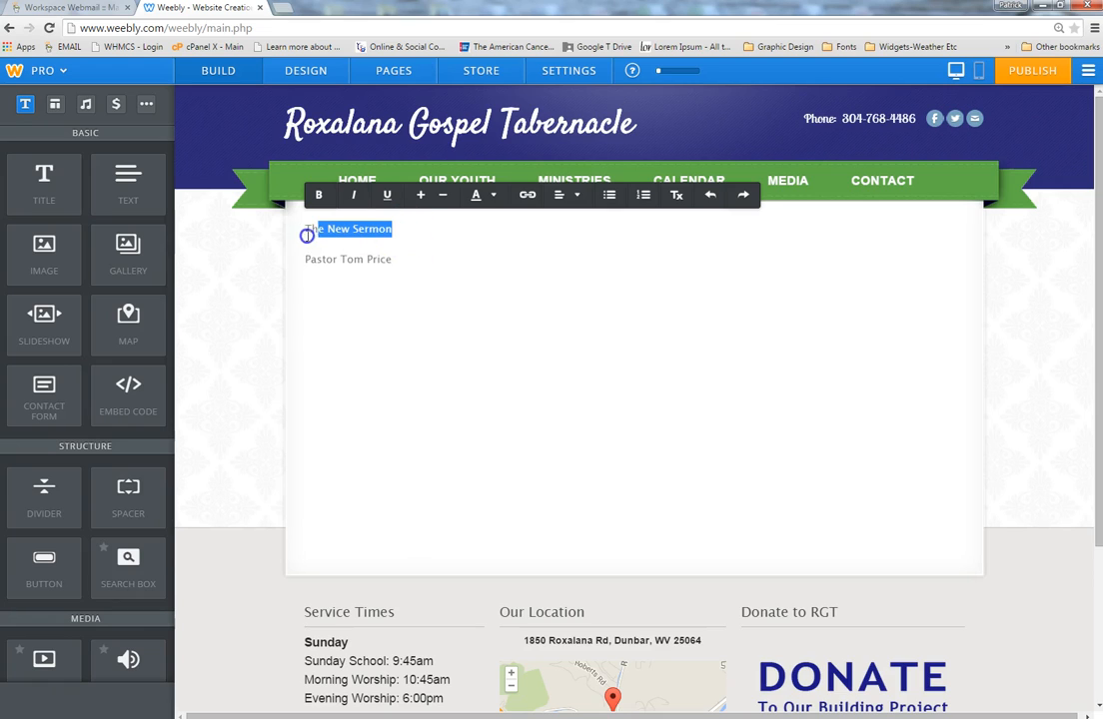
{"action": "left_click", "coordinate": [319, 195]}
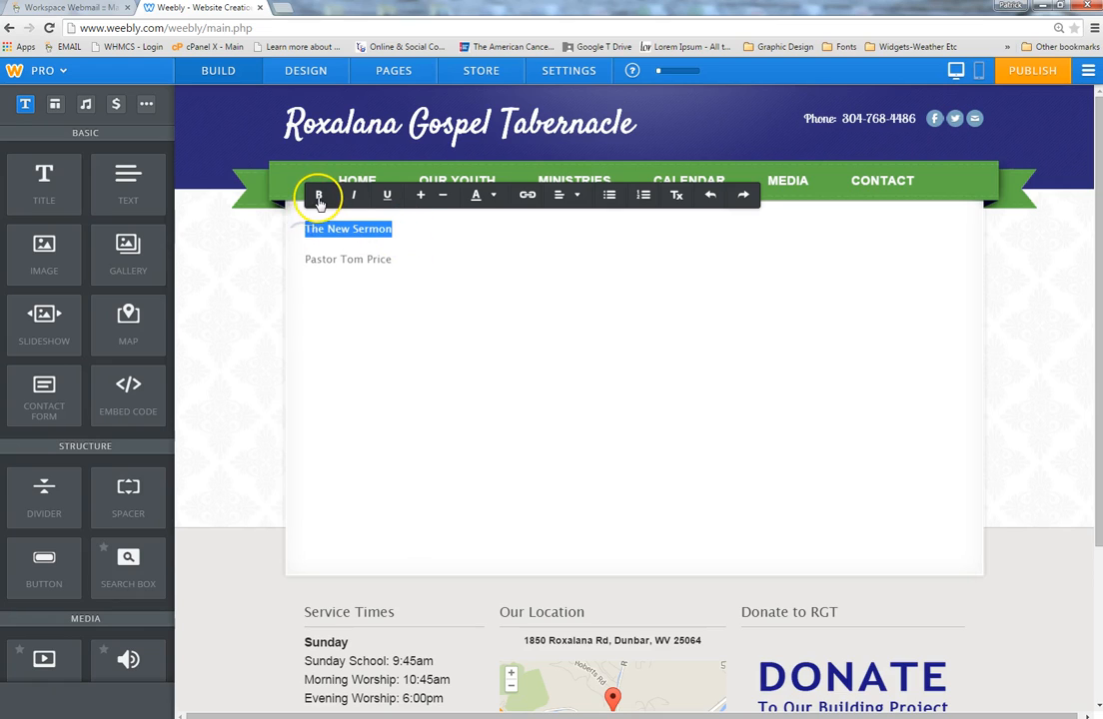
{"action": "left_click", "coordinate": [422, 196]}
{"action": "left_click", "coordinate": [421, 196]}
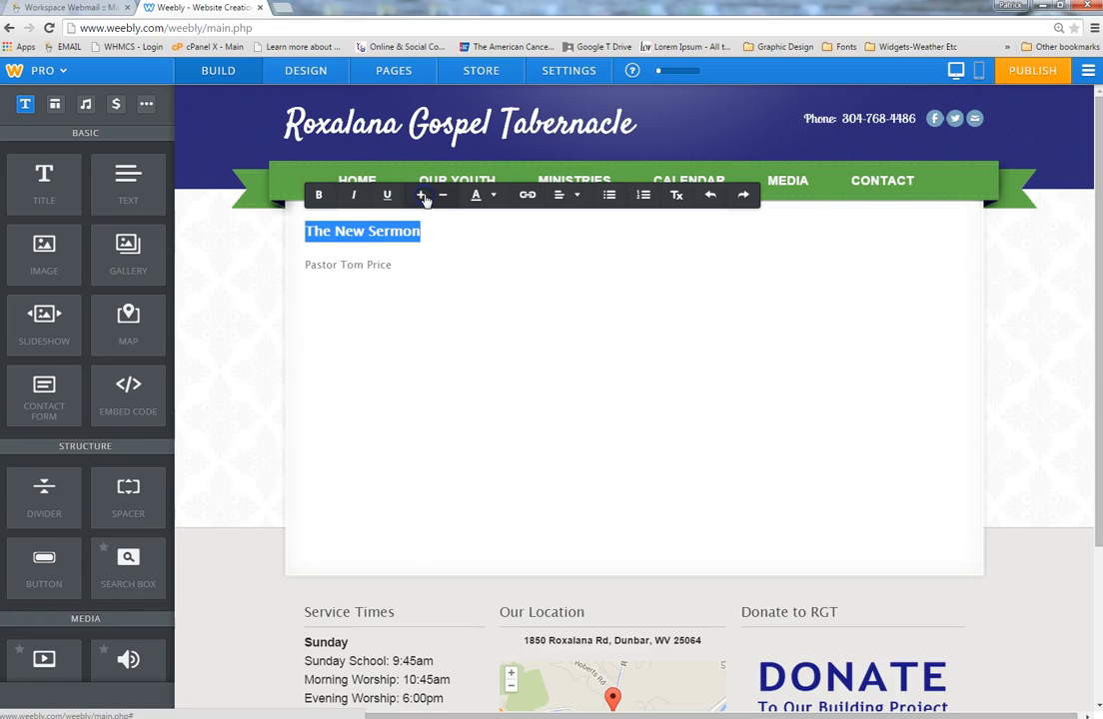
{"action": "left_click", "coordinate": [423, 196]}
{"action": "left_click", "coordinate": [445, 197]}
{"action": "left_click", "coordinate": [497, 197]}
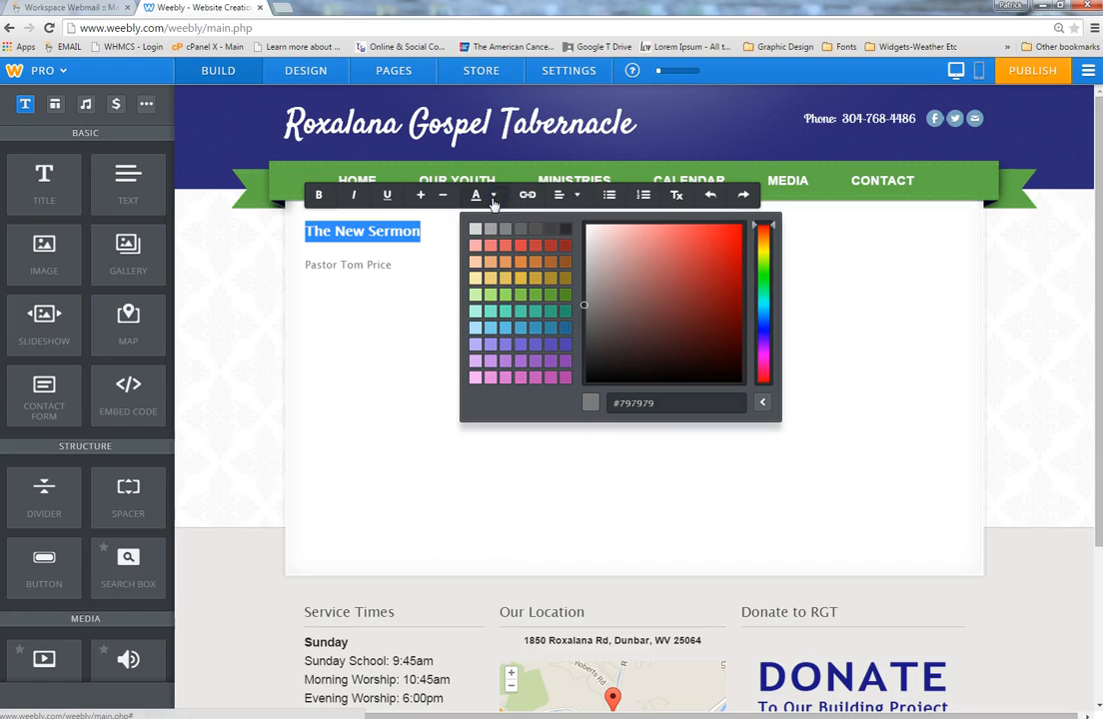
{"action": "left_click", "coordinate": [567, 351]}
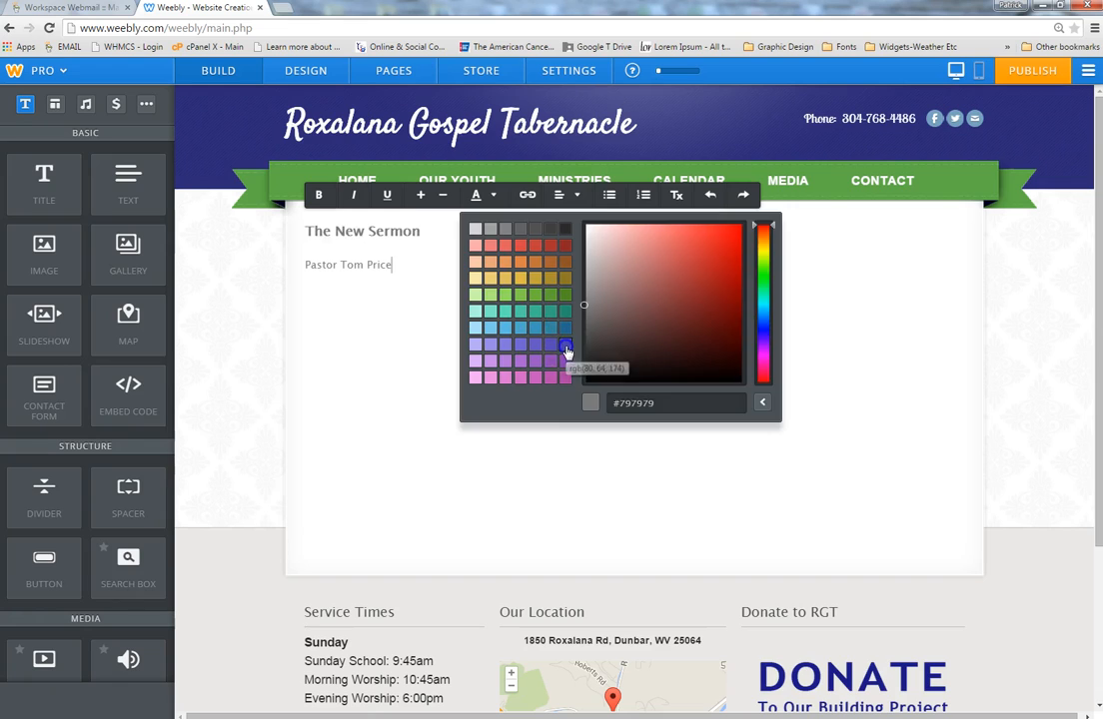
Remove the blank line between "The New Sermon" and the pastor's name, and finish editing the text.
{"action": "left_click", "coordinate": [397, 256]}
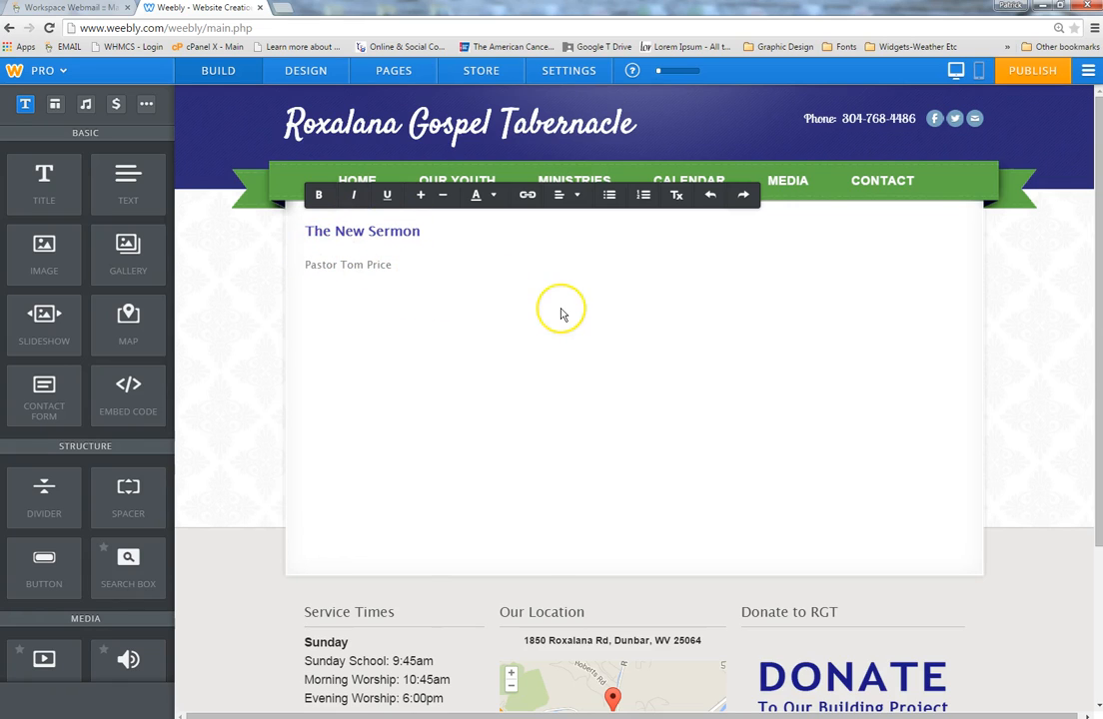
{"action": "key", "text": "BackSpace"}
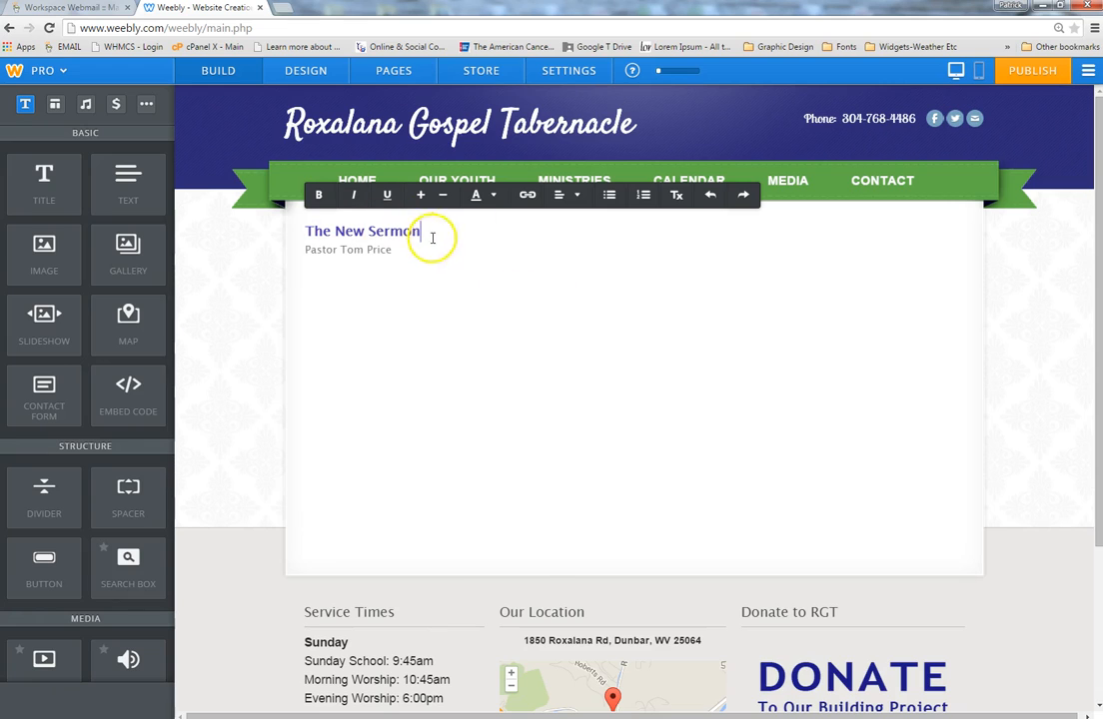
{"action": "left_click", "coordinate": [1032, 312]}
Place an Audio element to the right of the sermon text and check its upload and track info settings.
{"action": "left_click_drag", "start_coordinate": [165, 315], "coordinate": [962, 239]}
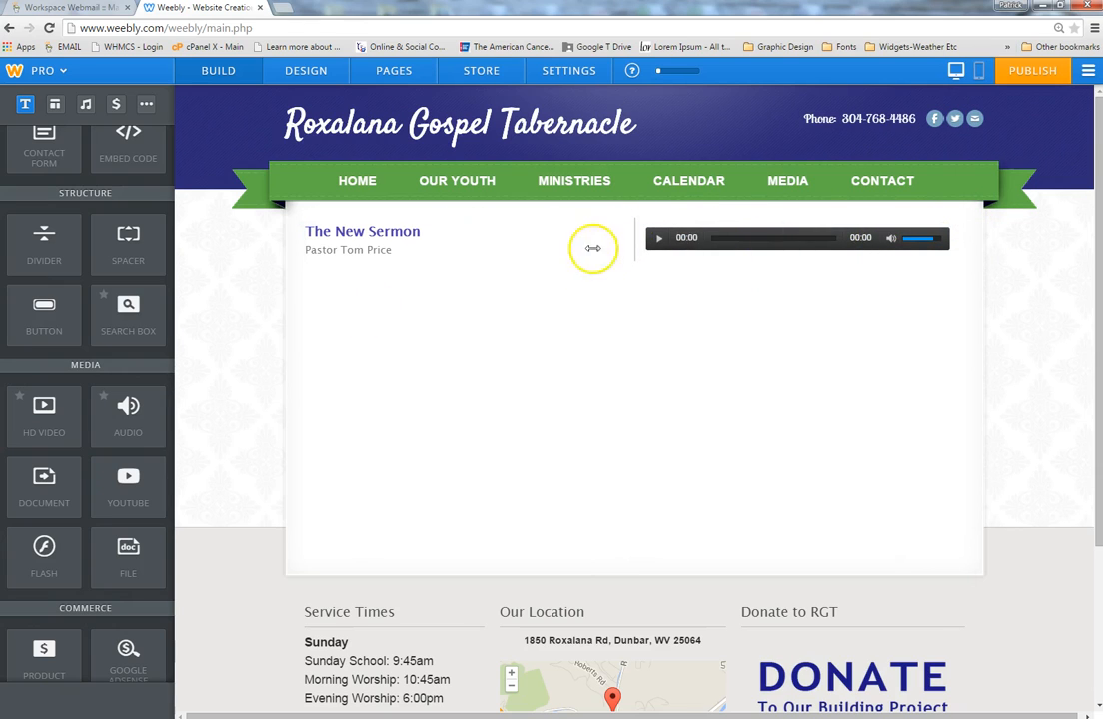
{"action": "mouse_move", "coordinate": [797, 243]}
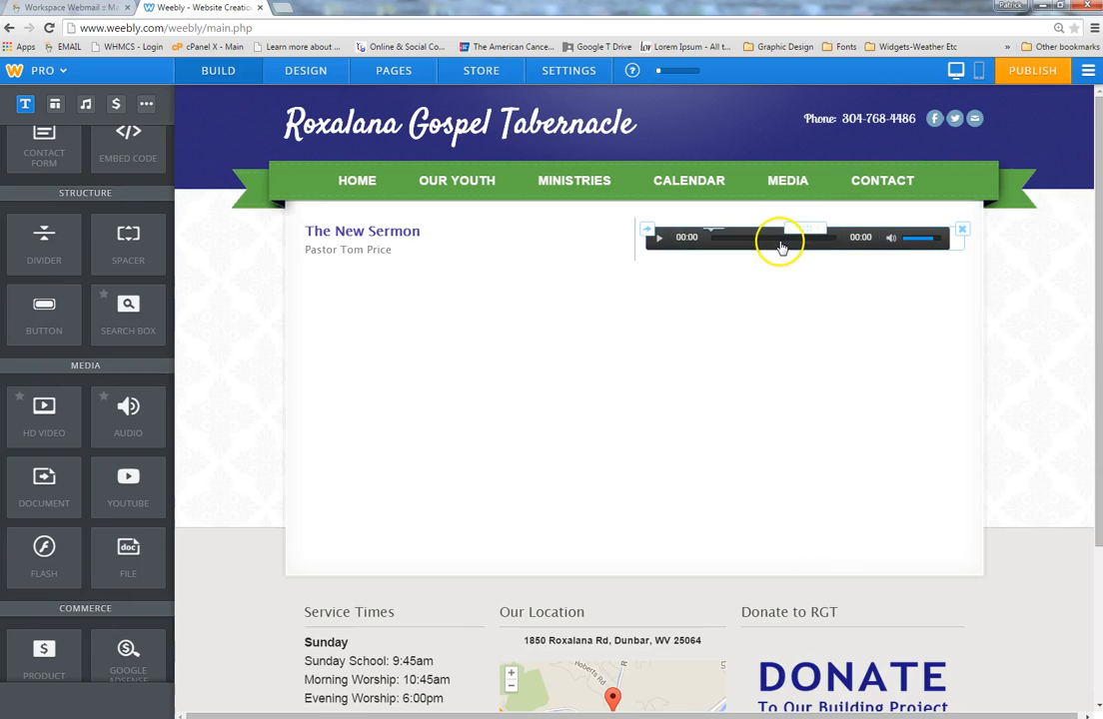
{"action": "left_click", "coordinate": [780, 248]}
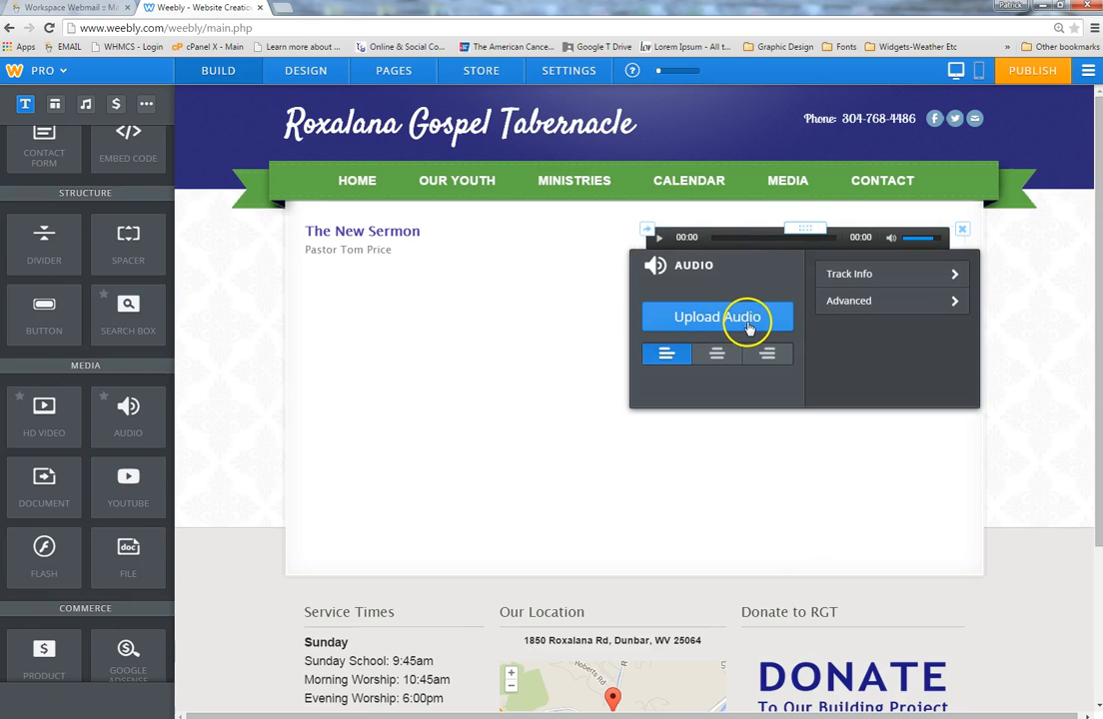
{"action": "left_click", "coordinate": [939, 278]}
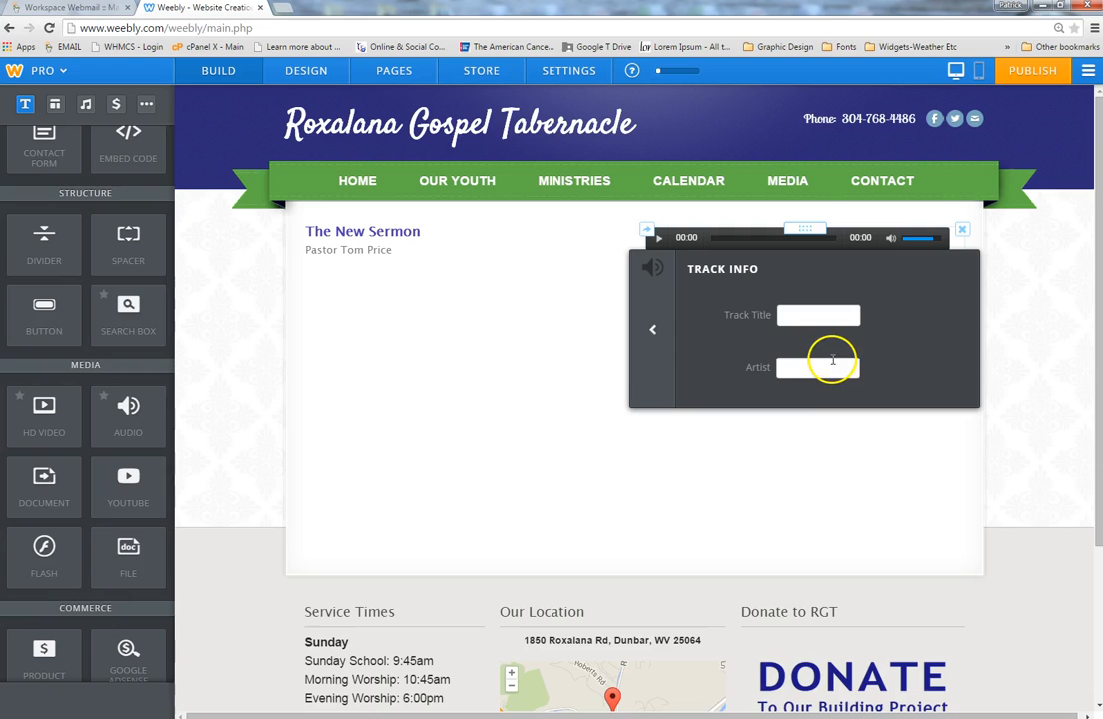
{"action": "left_click", "coordinate": [600, 390]}
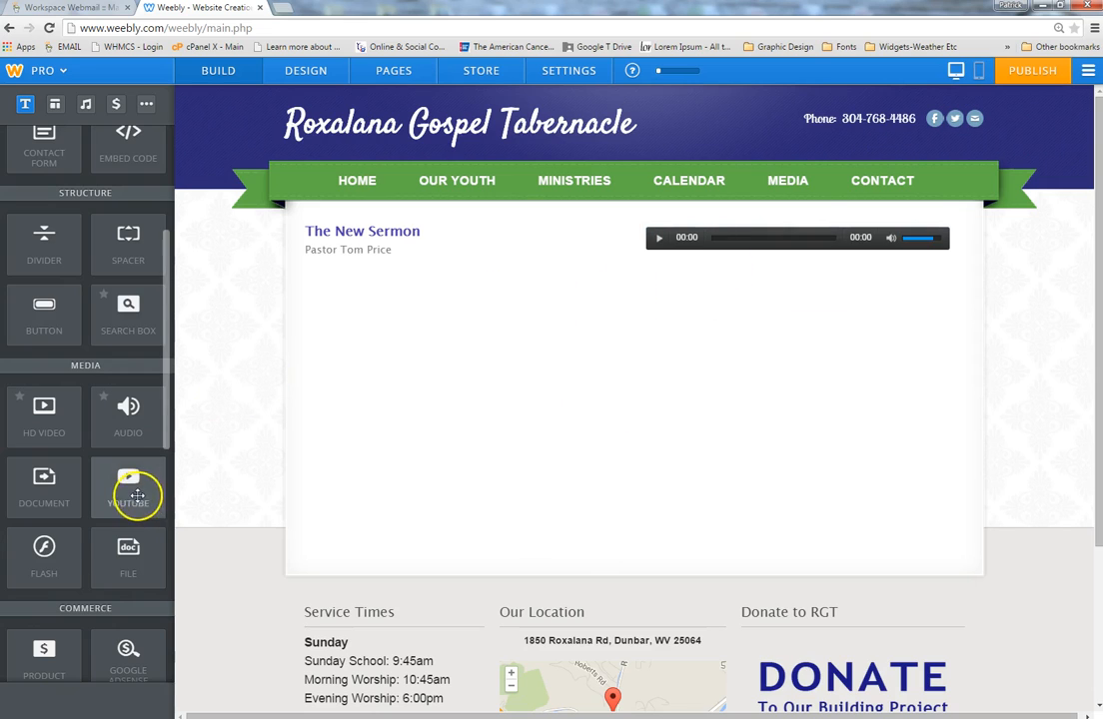
Place a File element beneath the audio player and check its upload, file name and position settings.
{"action": "left_click_drag", "start_coordinate": [118, 563], "coordinate": [771, 262]}
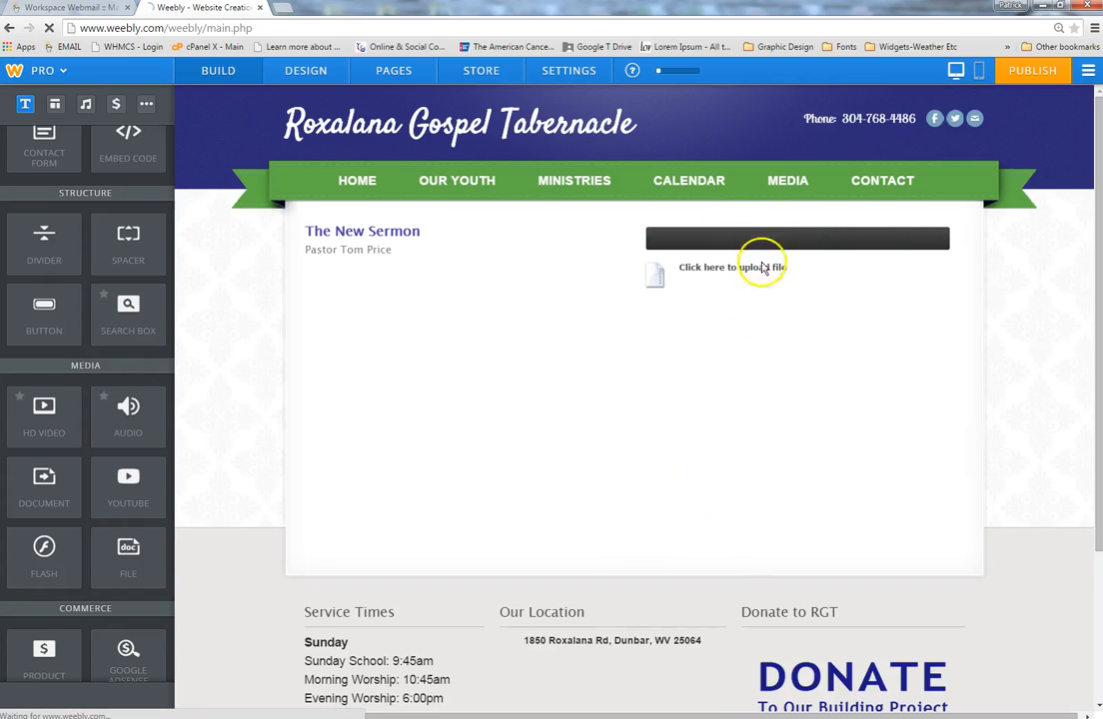
{"action": "left_click", "coordinate": [737, 284]}
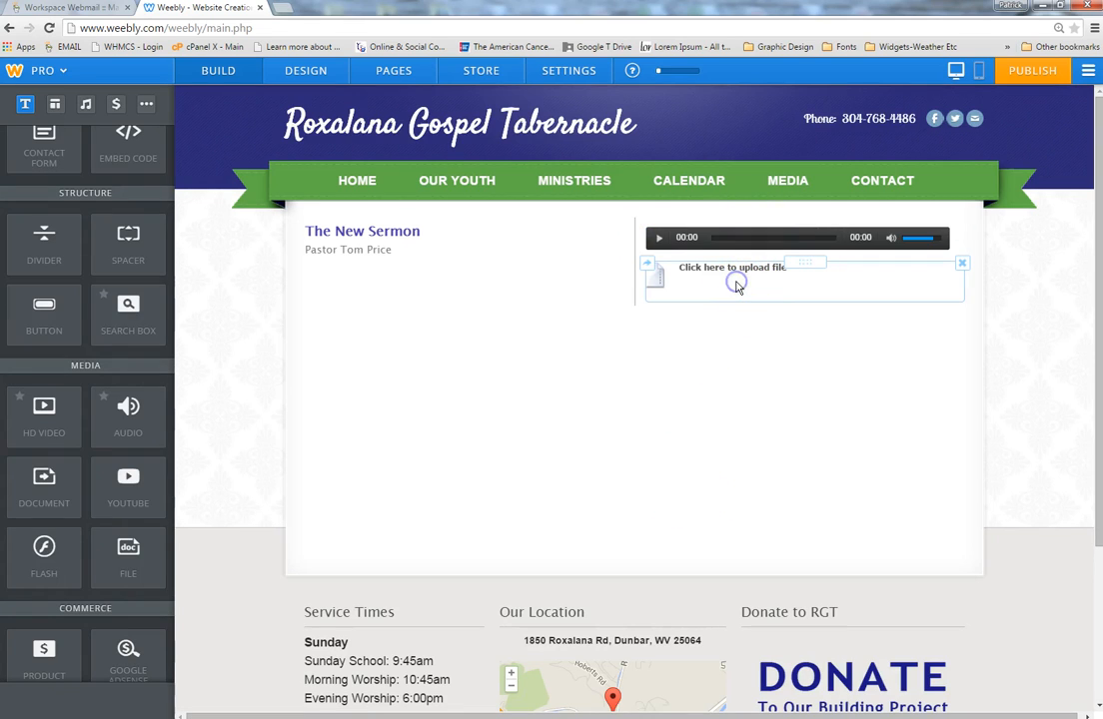
{"action": "left_click", "coordinate": [717, 166]}
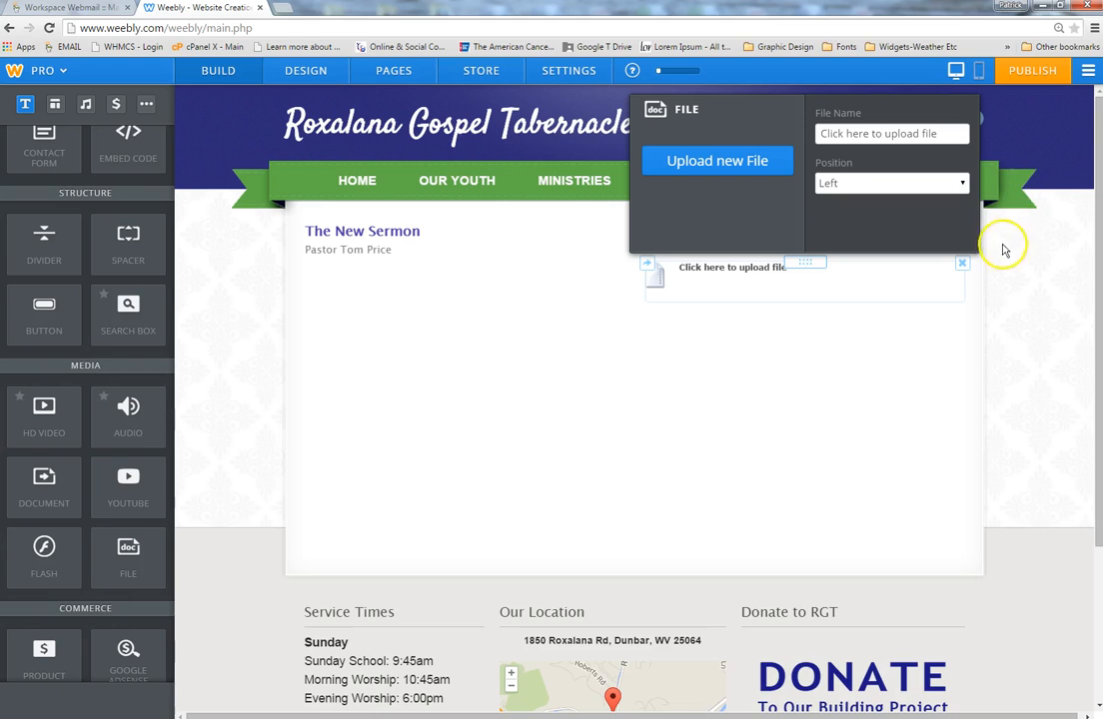
{"action": "left_click", "coordinate": [1018, 298]}
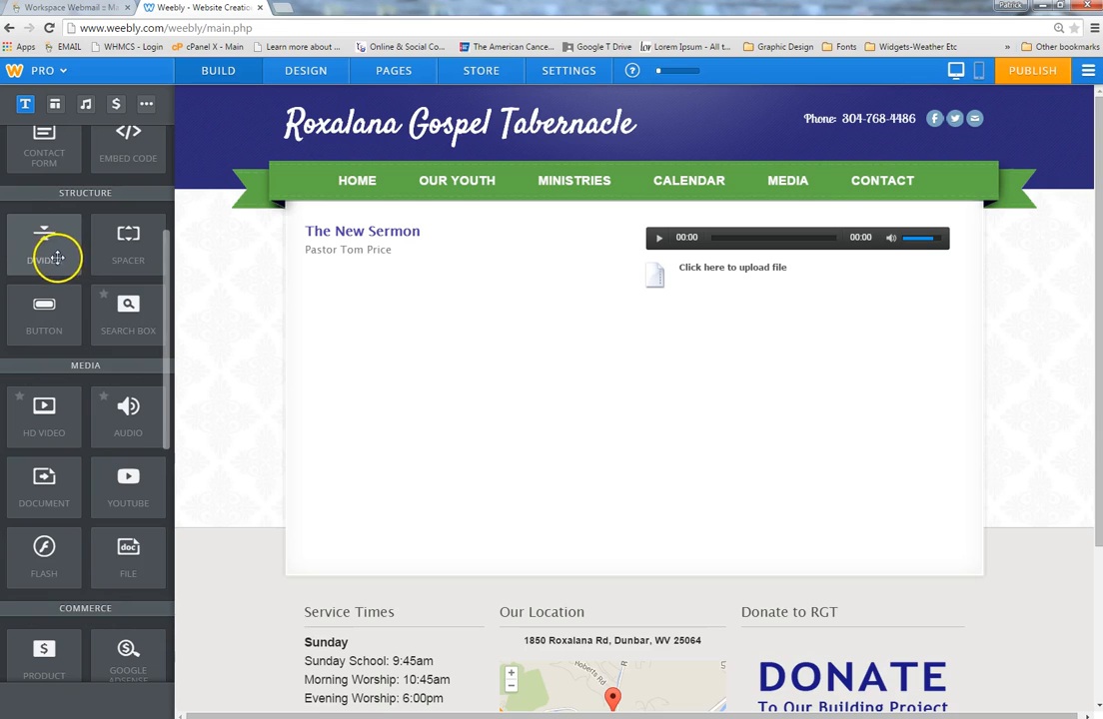
Insert a full-width divider below the sermon text, audio player and file element.
{"action": "left_click_drag", "start_coordinate": [46, 244], "coordinate": [36, 248]}
{"action": "left_click_drag", "start_coordinate": [115, 260], "coordinate": [669, 345]}
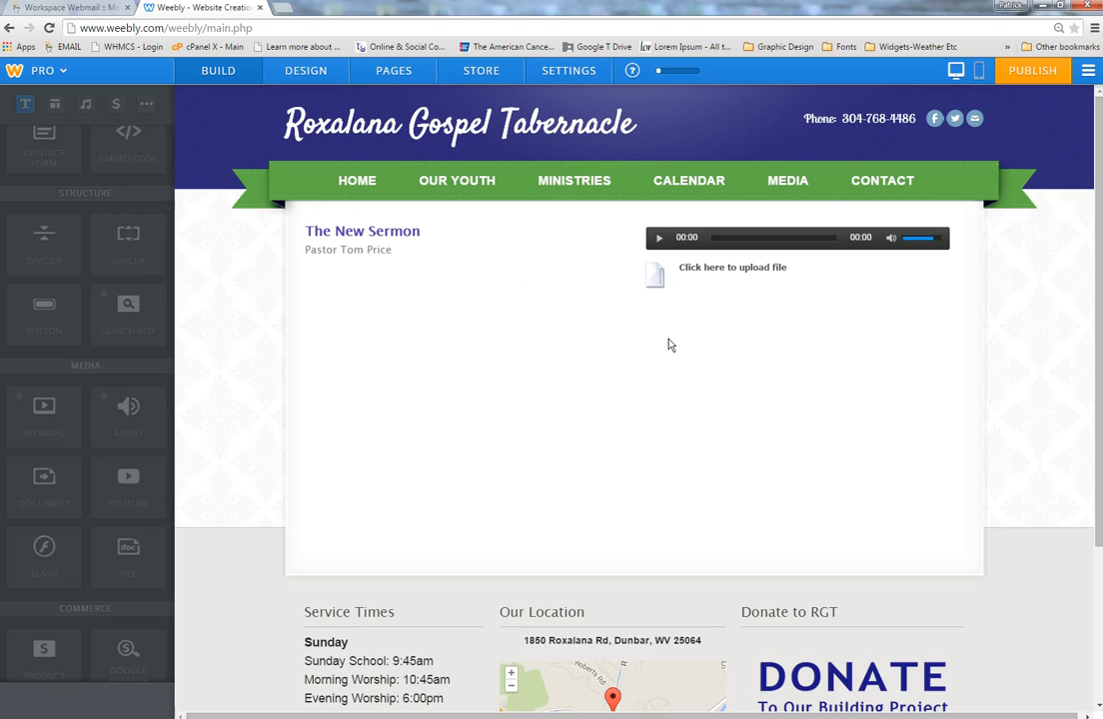
{"action": "left_click", "coordinate": [673, 316]}
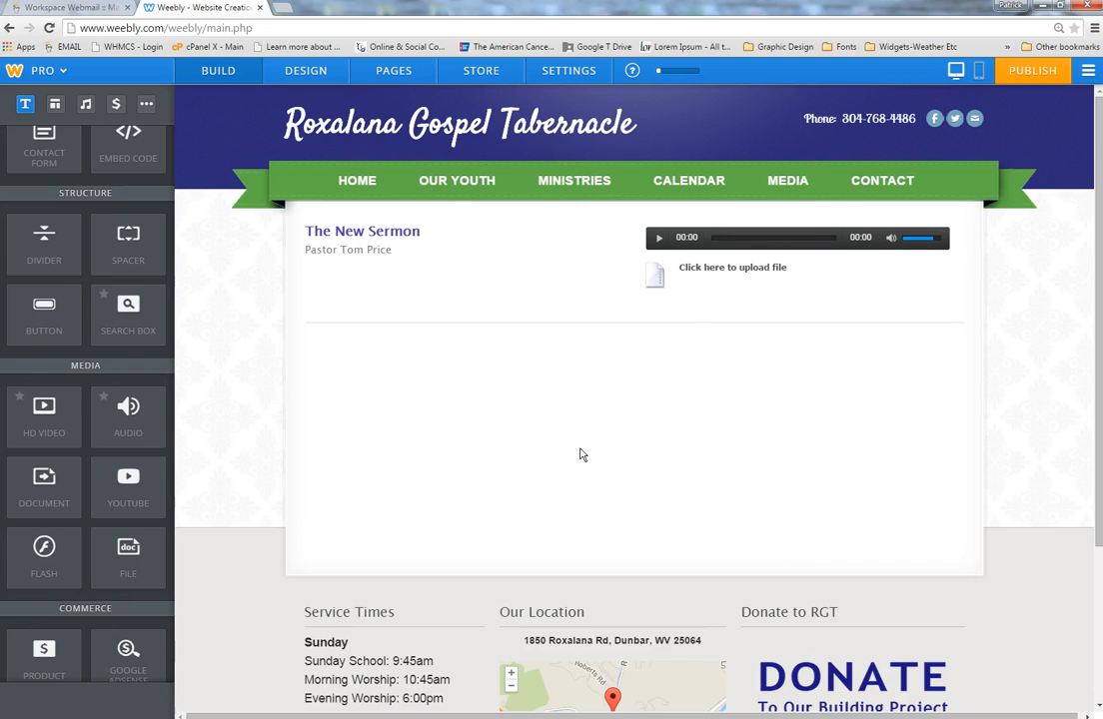
Insert a divider above the sermon entry and place a Title element above it reading "Sermons - March 2015".
{"action": "left_click", "coordinate": [439, 421]}
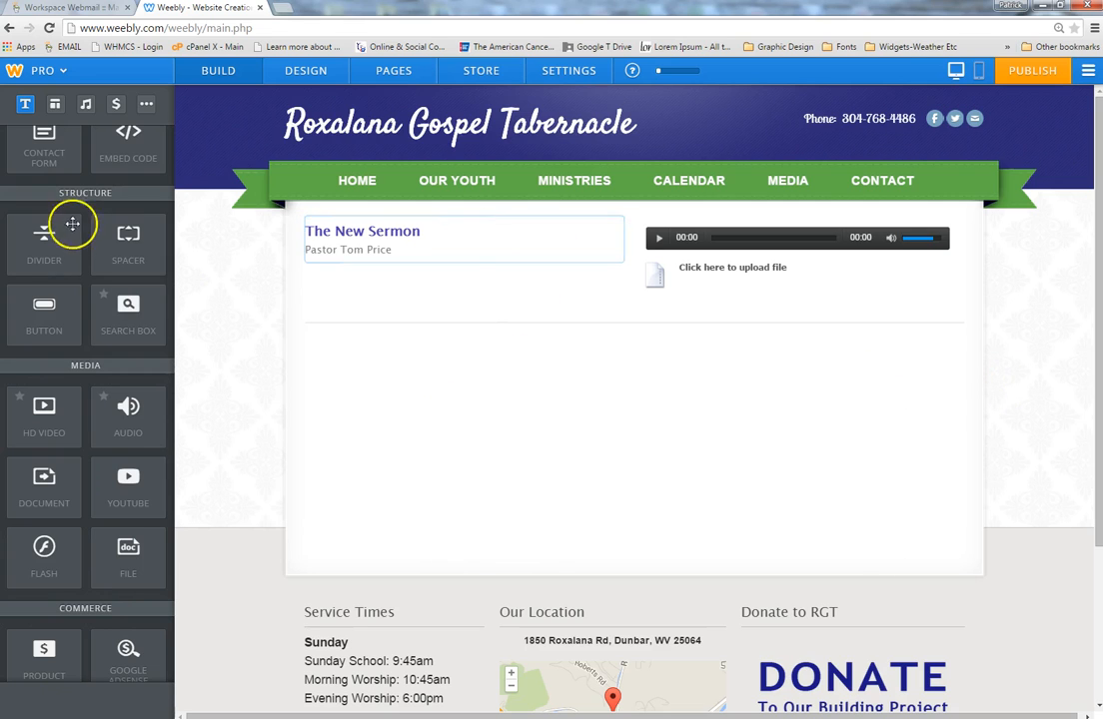
{"action": "left_click_drag", "start_coordinate": [40, 244], "coordinate": [646, 208]}
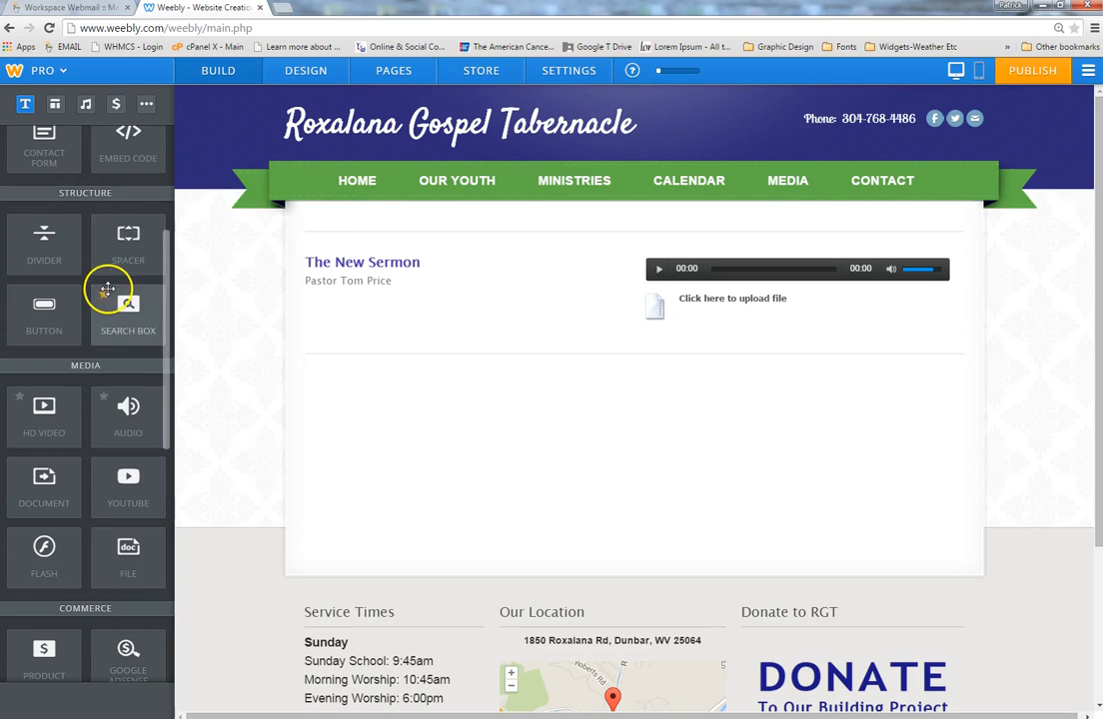
{"action": "scroll", "coordinate": [106, 289], "scroll_direction": "up", "scroll_amount": 3}
{"action": "left_click_drag", "start_coordinate": [55, 197], "coordinate": [547, 215]}
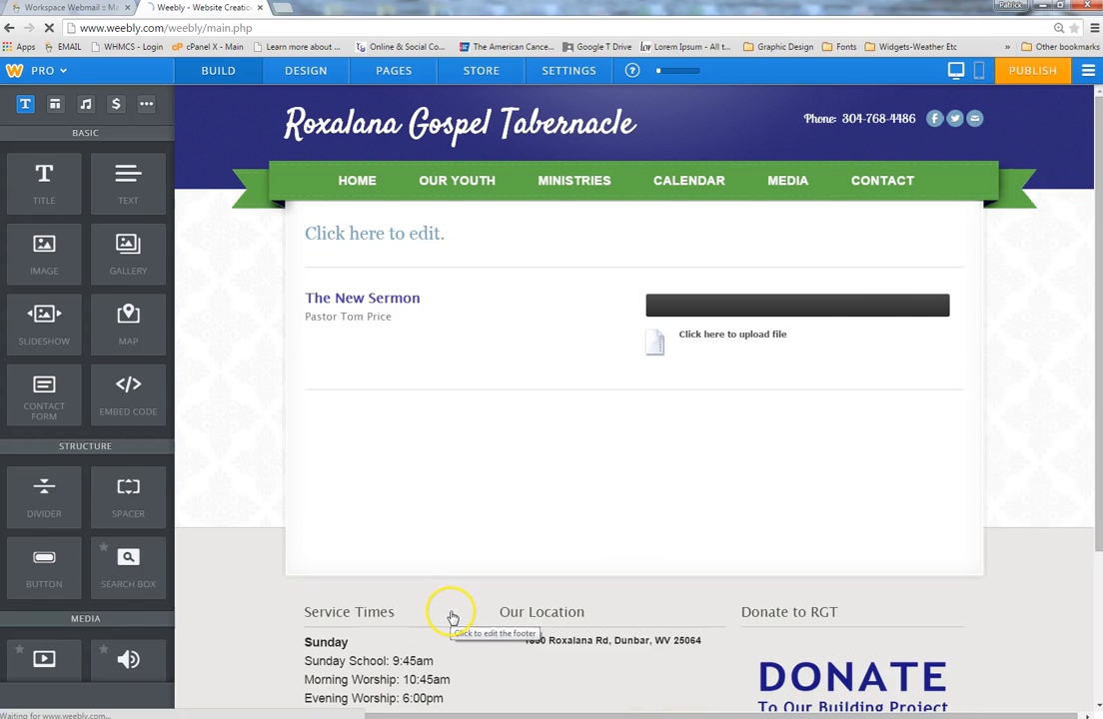
{"action": "left_click", "coordinate": [416, 234]}
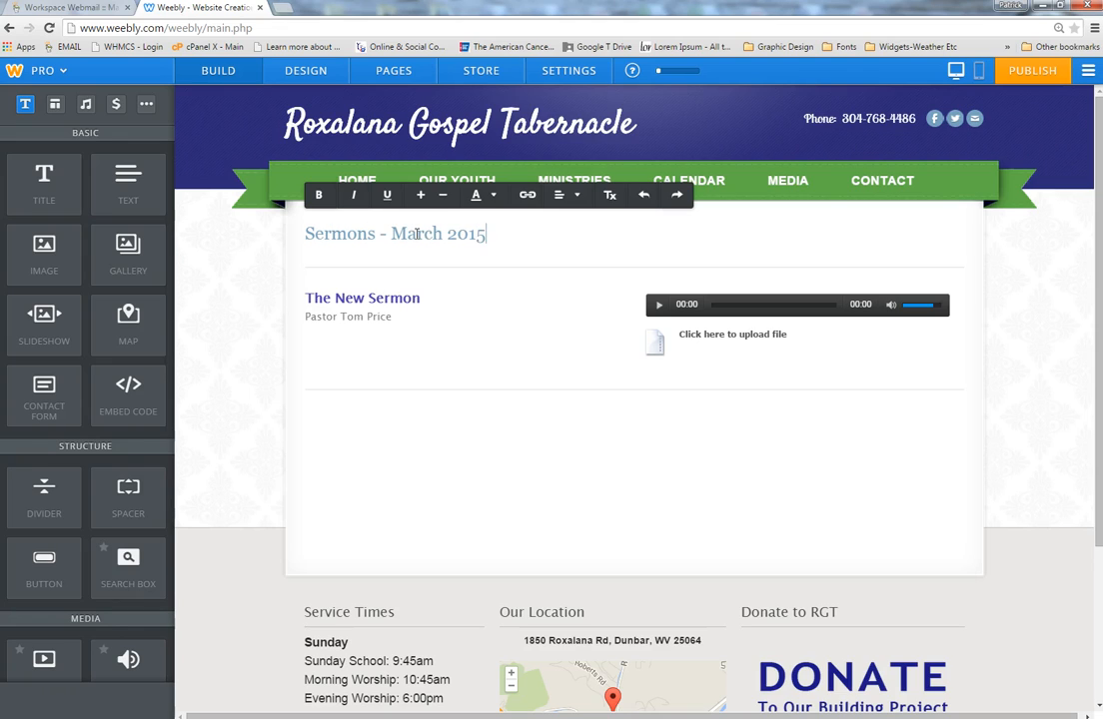
Format the "Sermons - March 2015" title in dark blue-violet, one size larger and bold, and finish editing it.
{"action": "left_click_drag", "start_coordinate": [504, 239], "coordinate": [296, 235]}
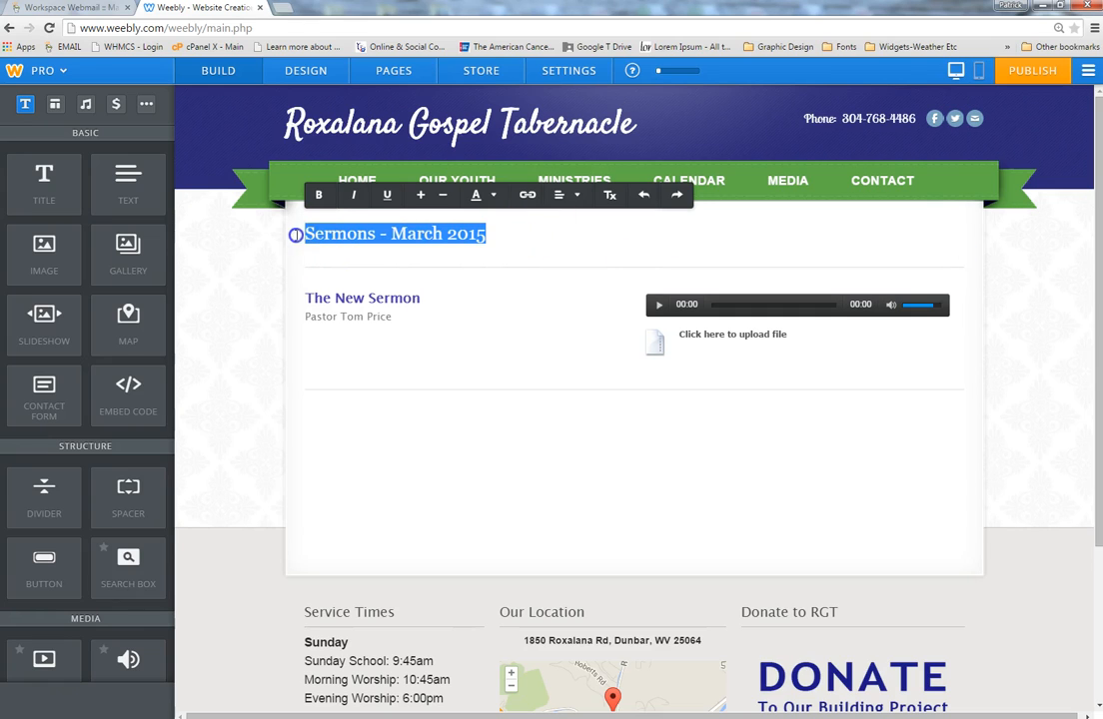
{"action": "left_click", "coordinate": [478, 195]}
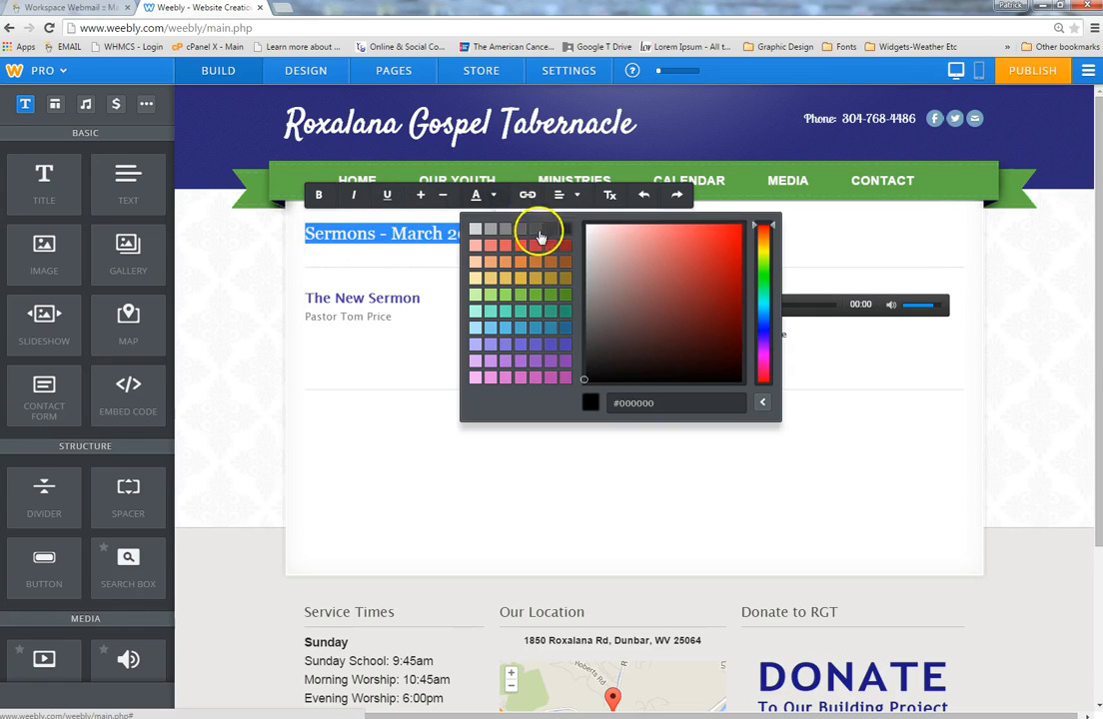
{"action": "left_click", "coordinate": [565, 360]}
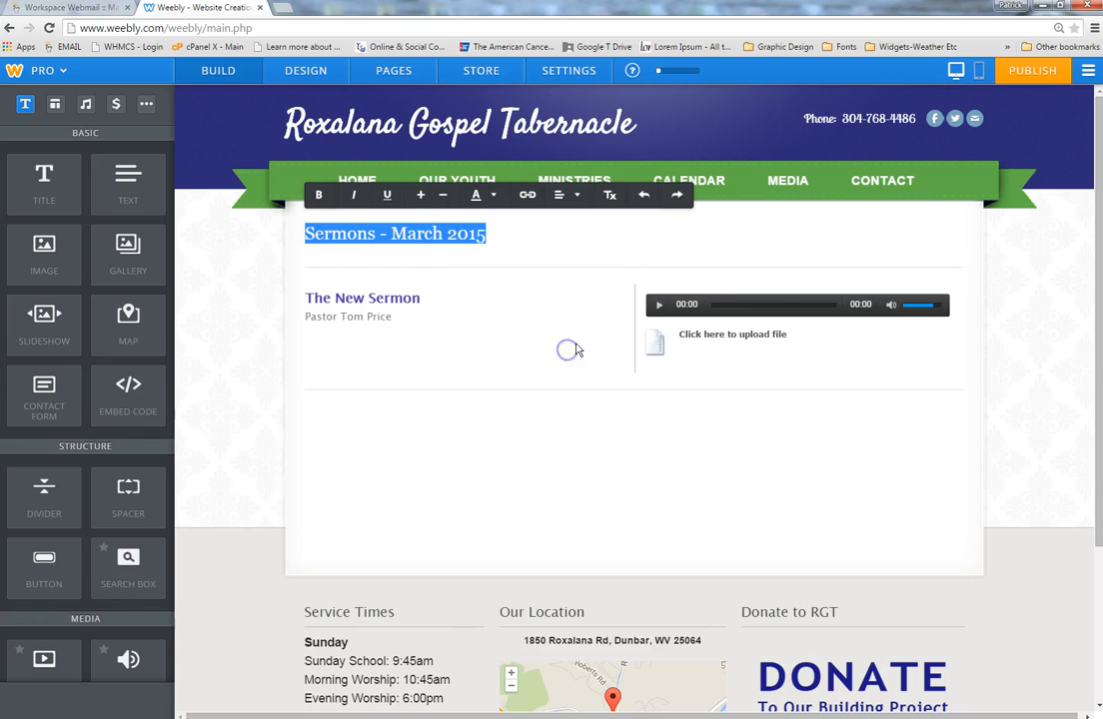
{"action": "left_click", "coordinate": [421, 196]}
{"action": "left_click", "coordinate": [318, 196]}
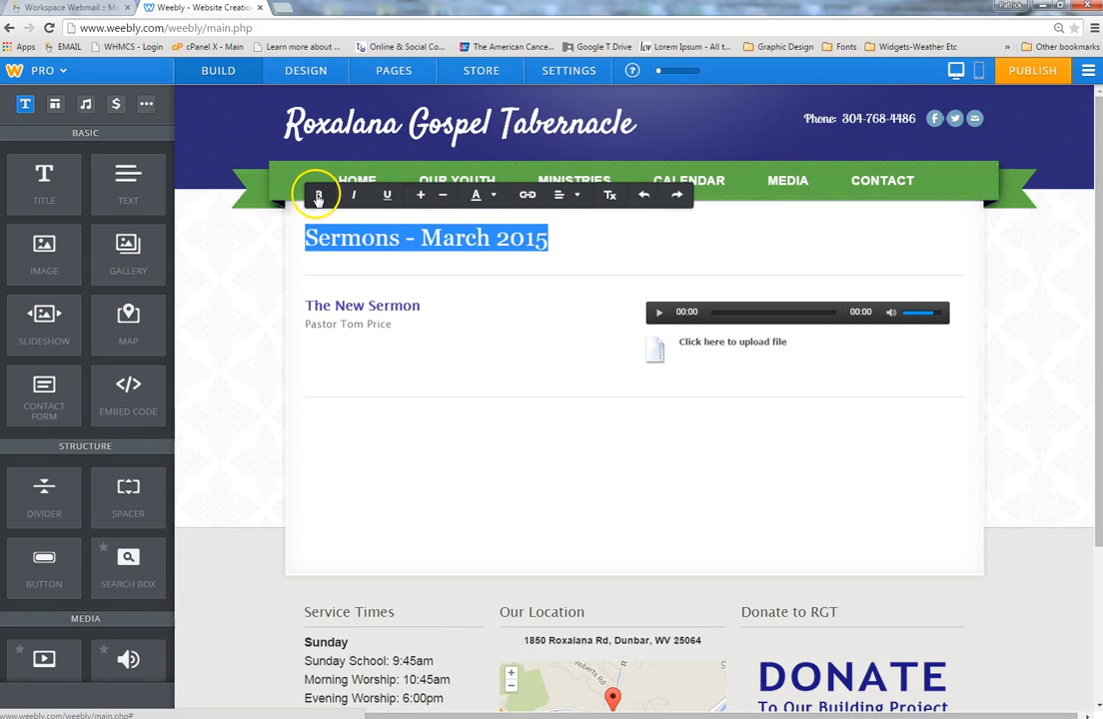
{"action": "left_click", "coordinate": [1034, 375]}
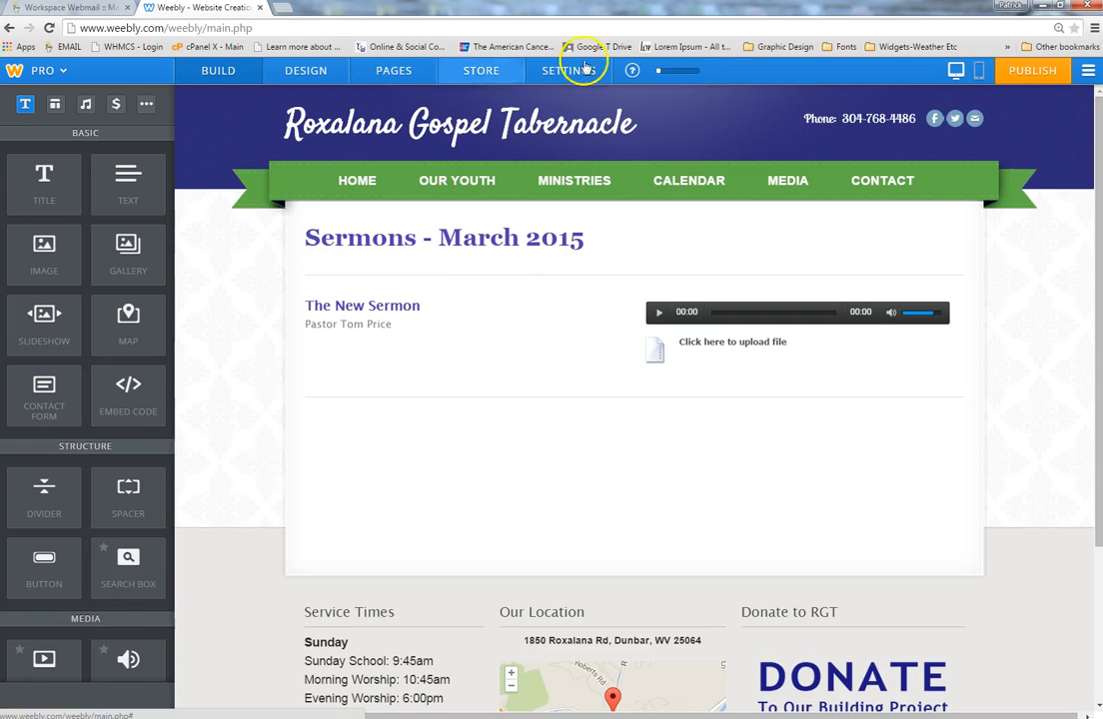
Check how the sermon pages are listed under Media in the site navigation and the page list, and return to the page editor.
{"action": "mouse_move", "coordinate": [783, 182]}
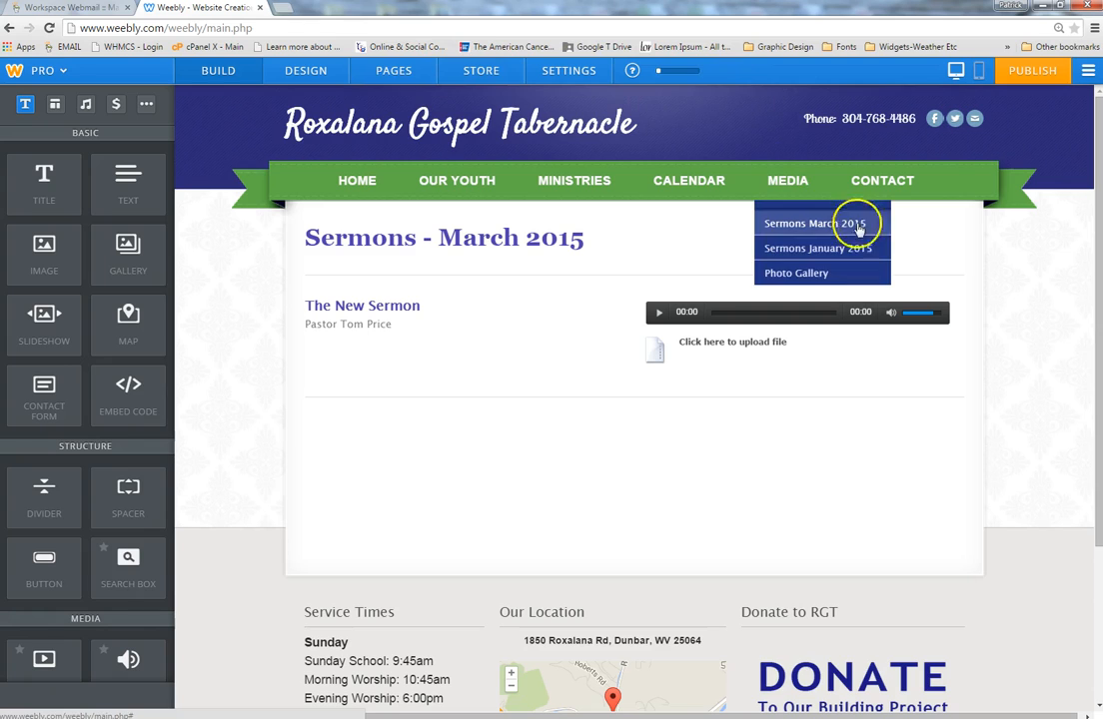
{"action": "left_click", "coordinate": [408, 74]}
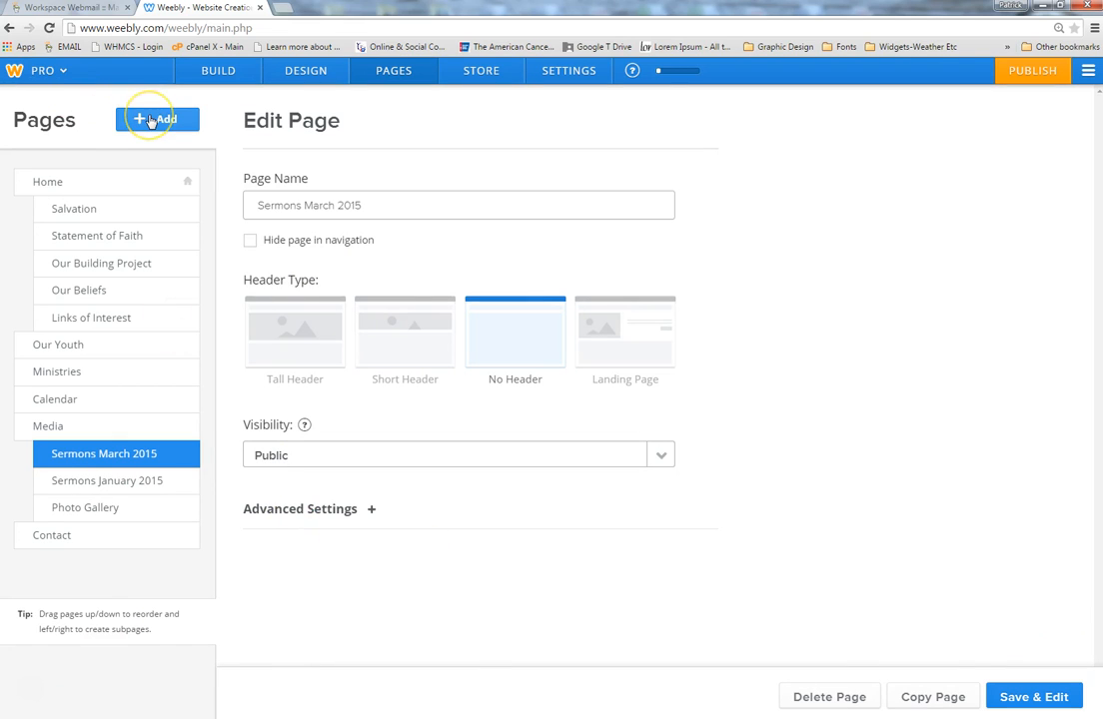
{"action": "left_click", "coordinate": [150, 121]}
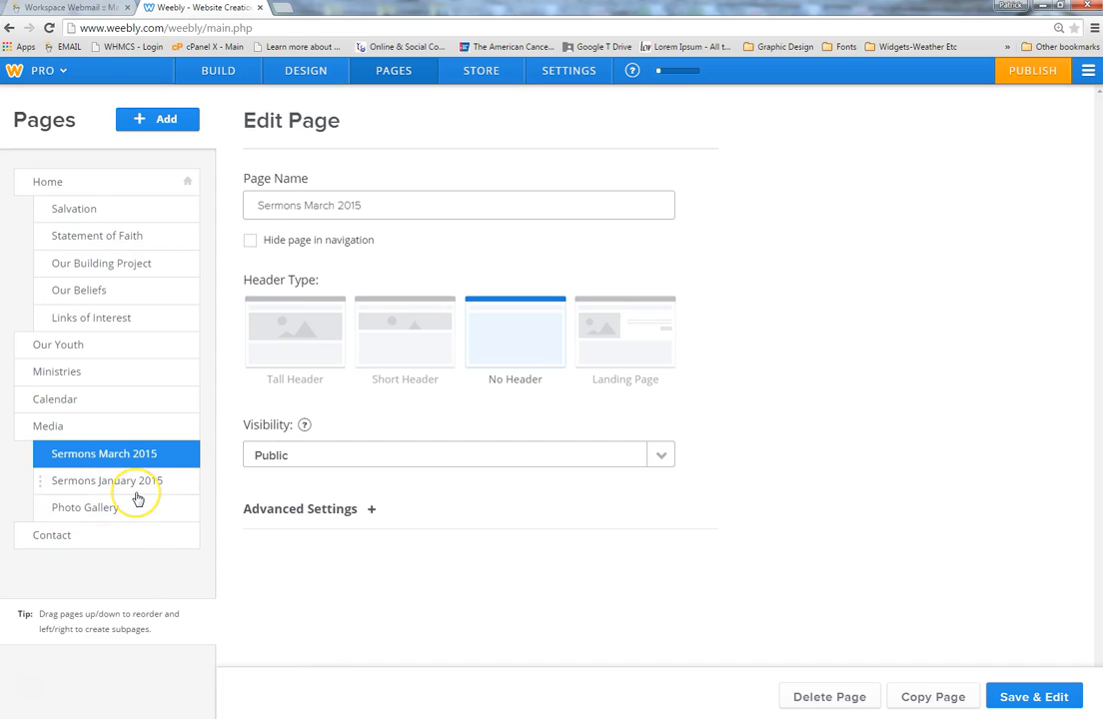
{"action": "left_click", "coordinate": [92, 511]}
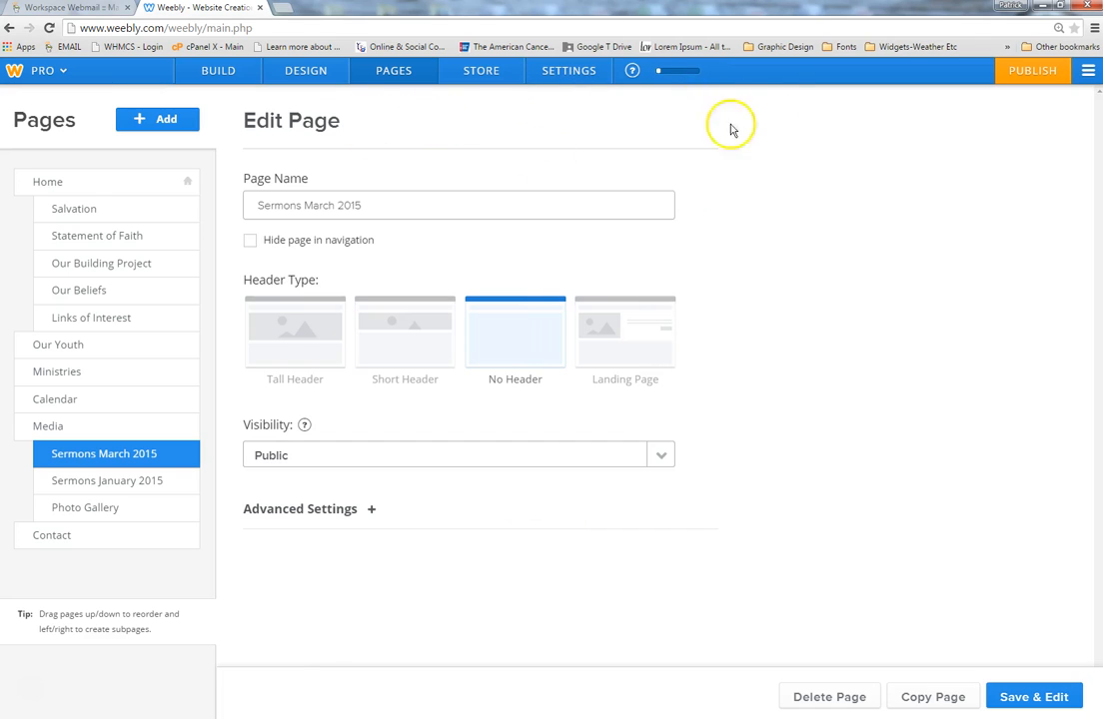
{"action": "left_click", "coordinate": [228, 88]}
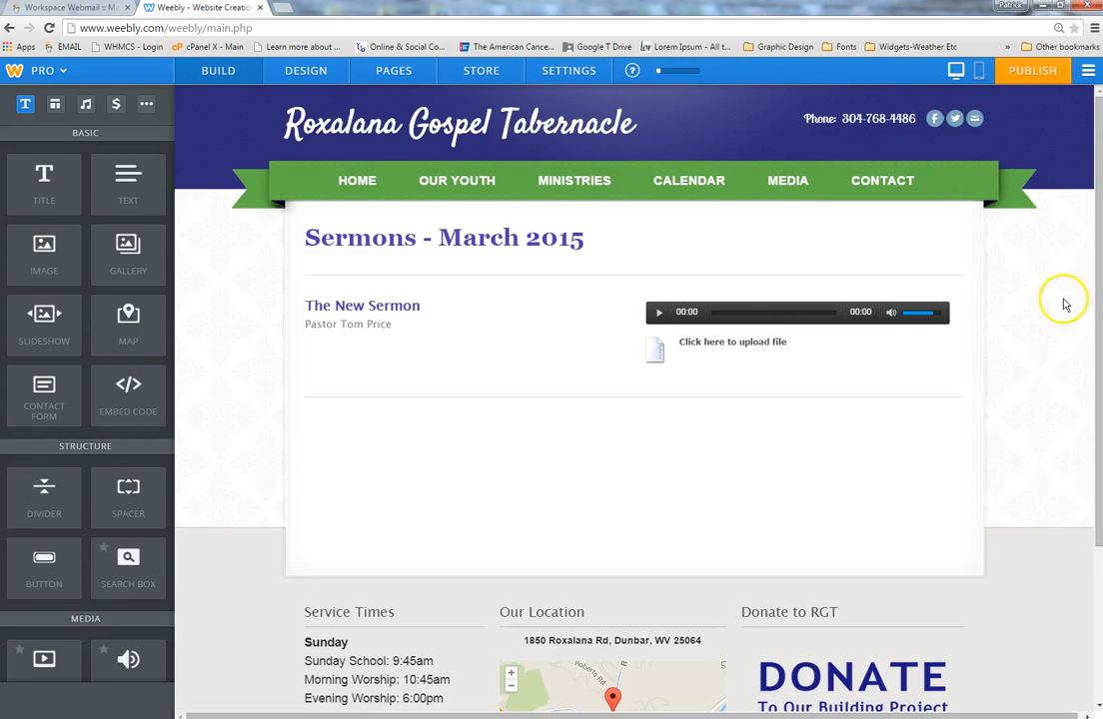
Open the Contact page and look over its editable contact details text and the contact form.
{"action": "left_click", "coordinate": [892, 182]}
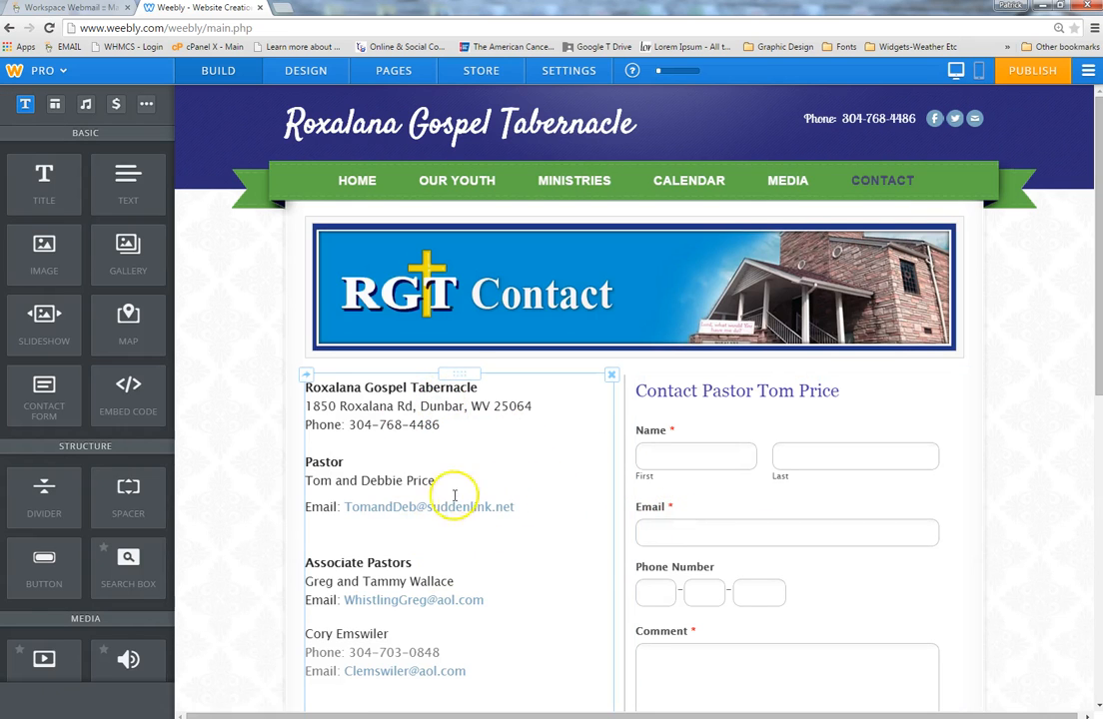
{"action": "left_click", "coordinate": [475, 424]}
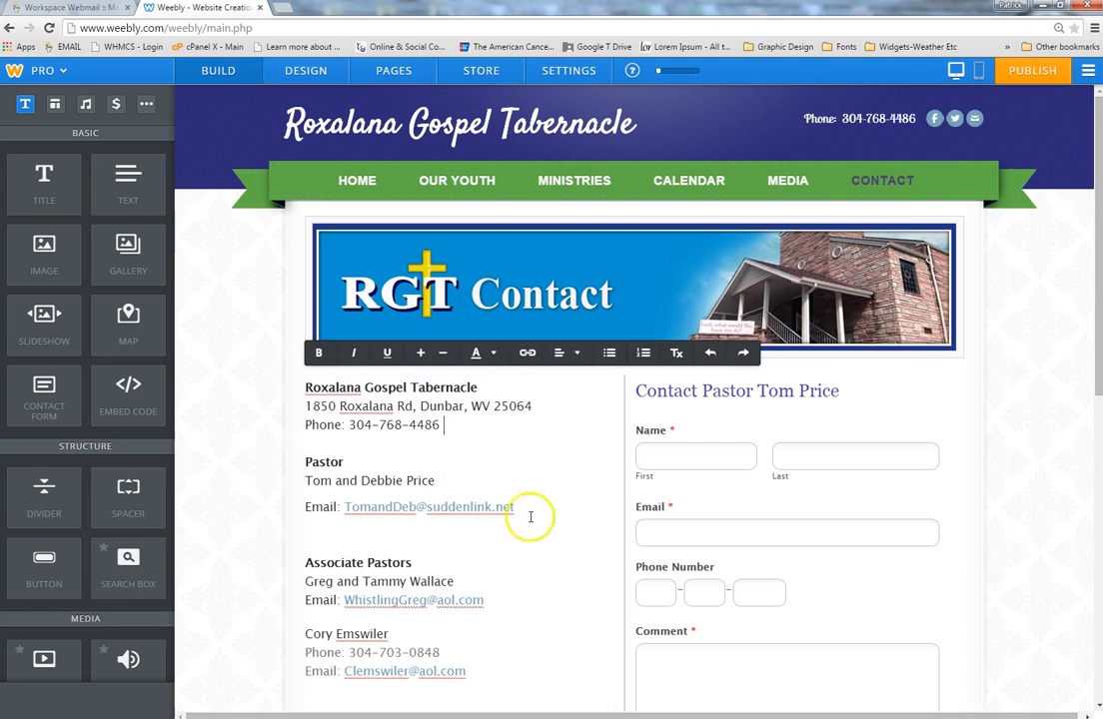
{"action": "left_click", "coordinate": [955, 458]}
{"action": "scroll", "coordinate": [955, 459], "scroll_direction": "down", "scroll_amount": 3}
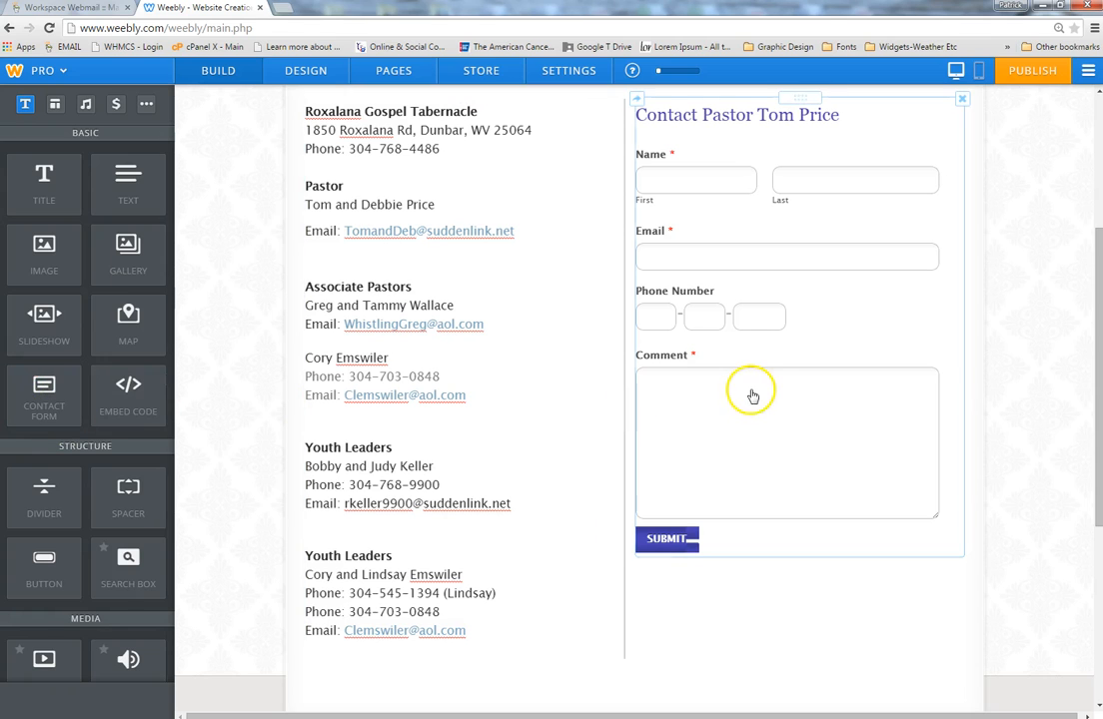
Open the contact form for editing and add an Address field between the Phone Number and Comment fields.
{"action": "left_click", "coordinate": [869, 322]}
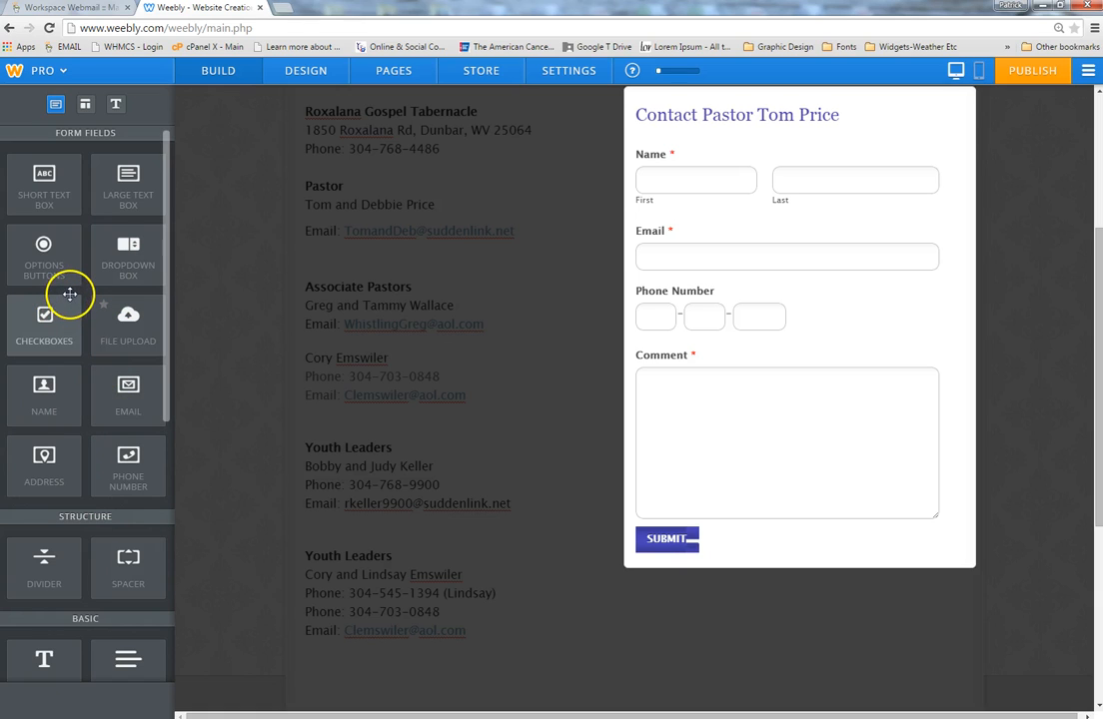
{"action": "left_click", "coordinate": [38, 466]}
{"action": "left_click_drag", "start_coordinate": [47, 462], "coordinate": [751, 360]}
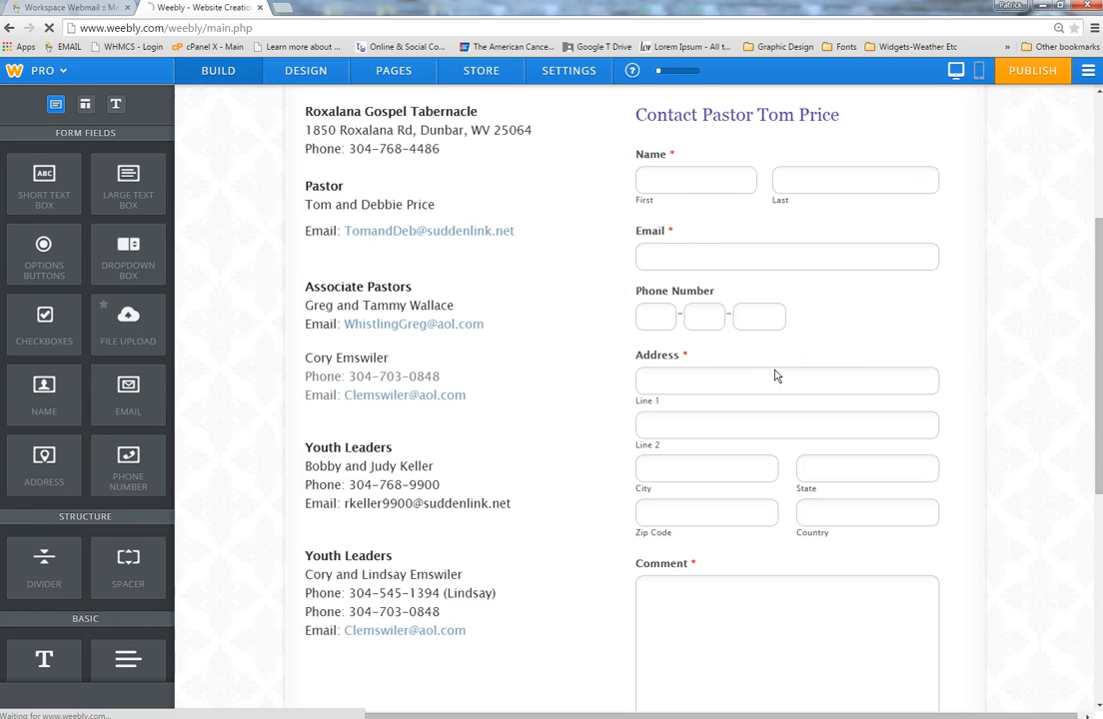
{"action": "left_click", "coordinate": [776, 371]}
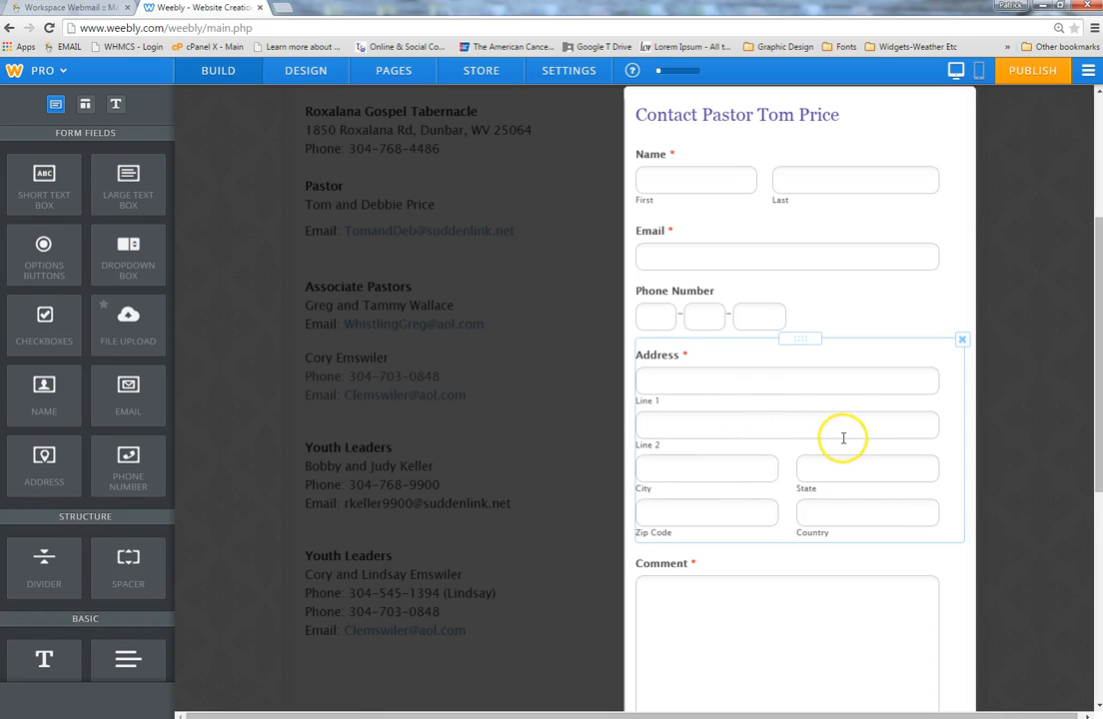
Open the Address field's options, view its field title, and enter placeholder text as its instructions.
{"action": "left_click", "coordinate": [930, 358]}
{"action": "left_click", "coordinate": [776, 297]}
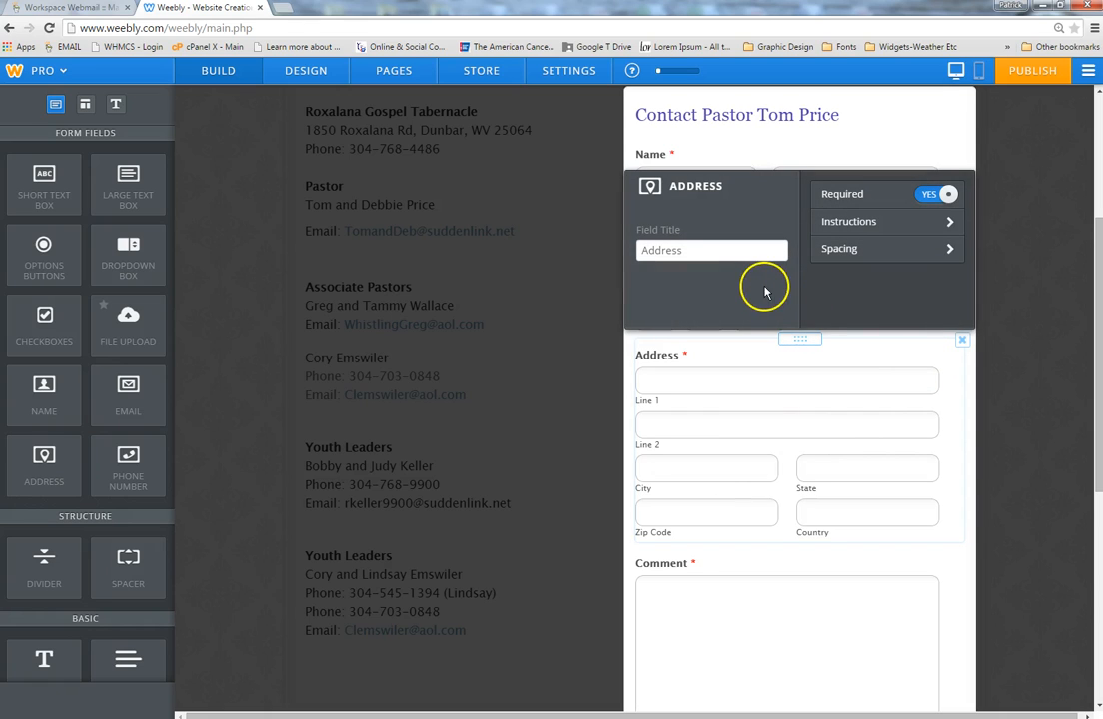
{"action": "left_click", "coordinate": [704, 247]}
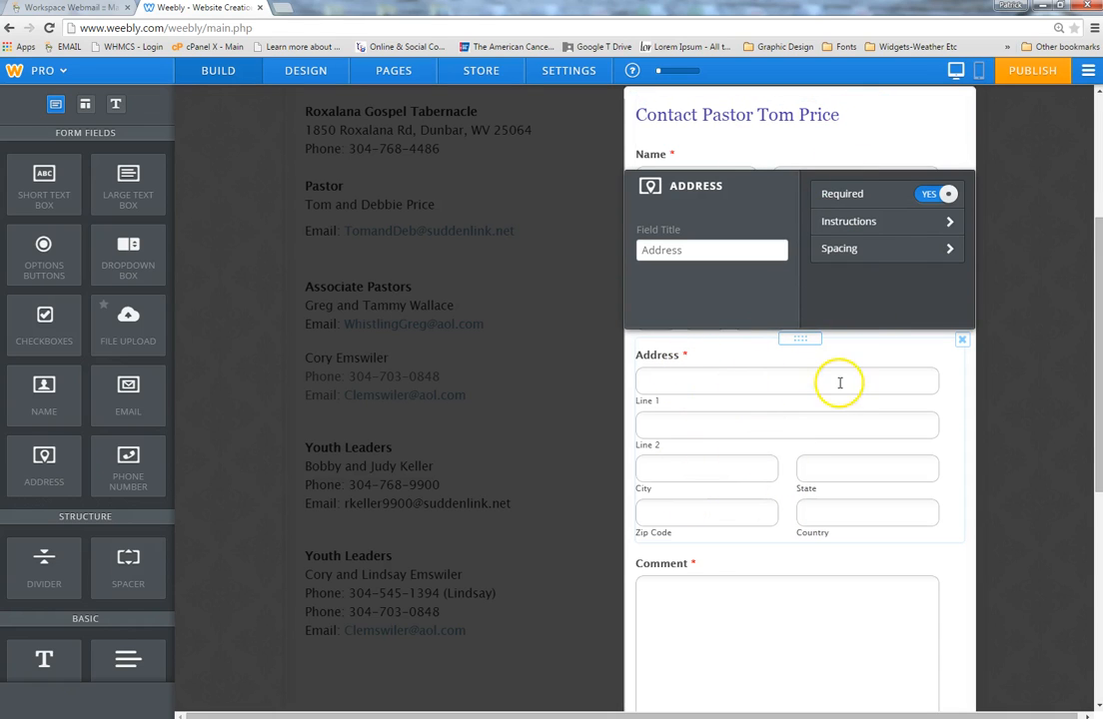
{"action": "left_click", "coordinate": [900, 223]}
{"action": "left_click", "coordinate": [786, 245]}
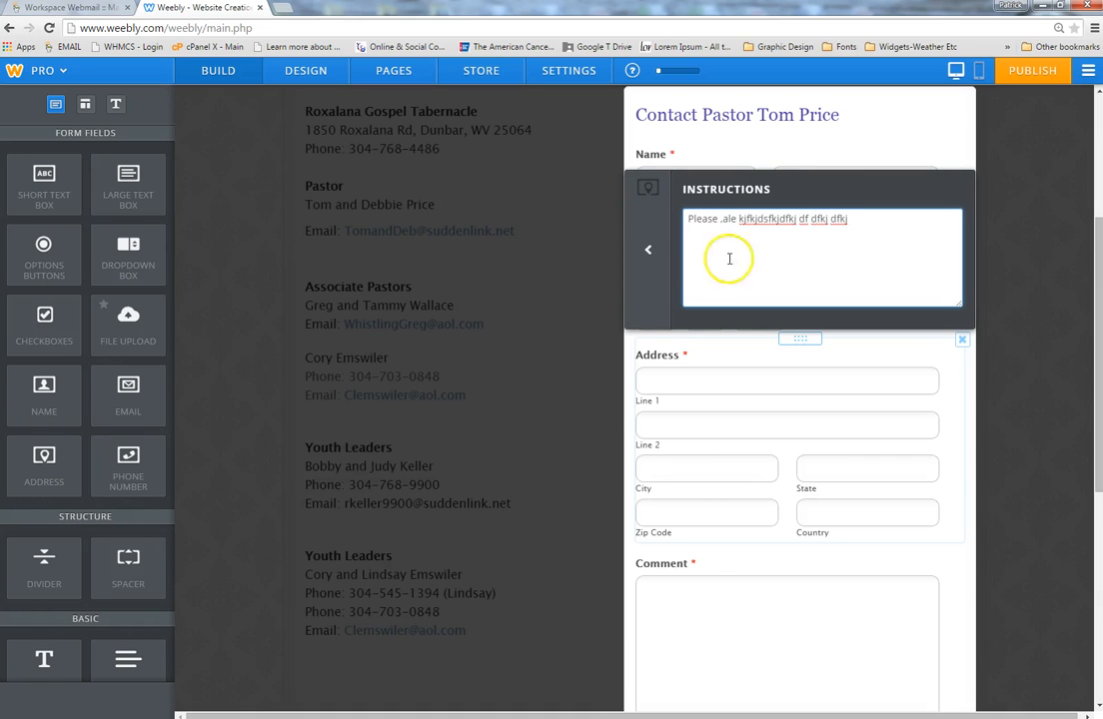
{"action": "left_click", "coordinate": [648, 250]}
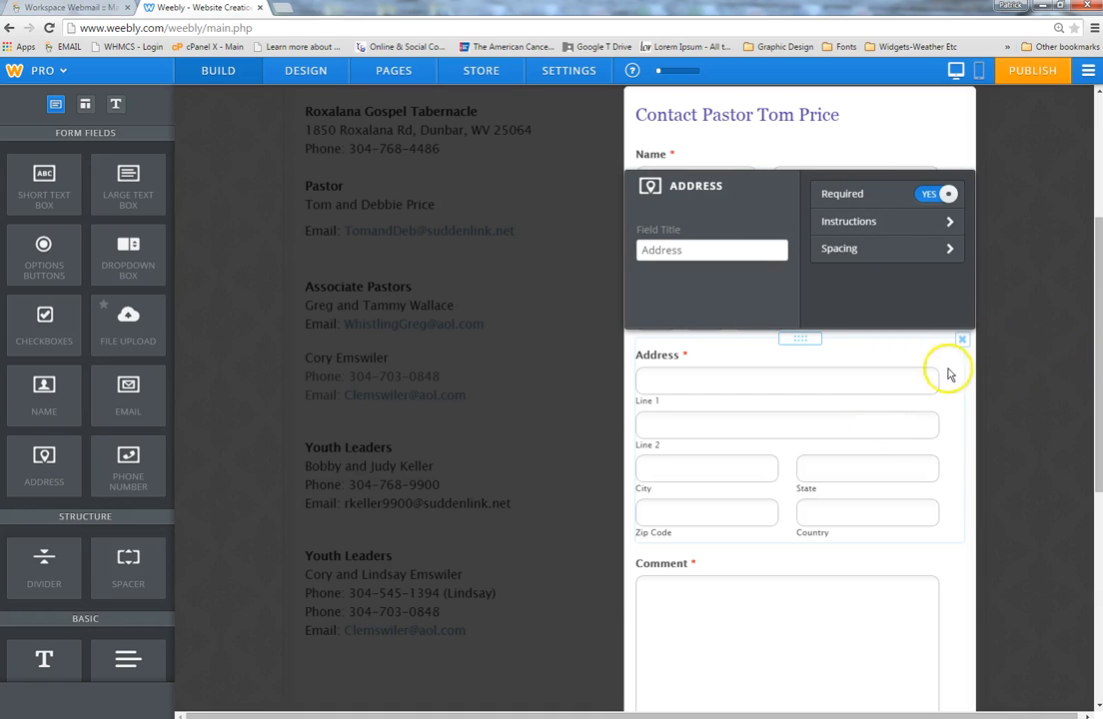
Delete the Address field from the contact form and confirm the deletion.
{"action": "left_click", "coordinate": [1019, 342]}
{"action": "left_click", "coordinate": [962, 339]}
{"action": "left_click", "coordinate": [929, 294]}
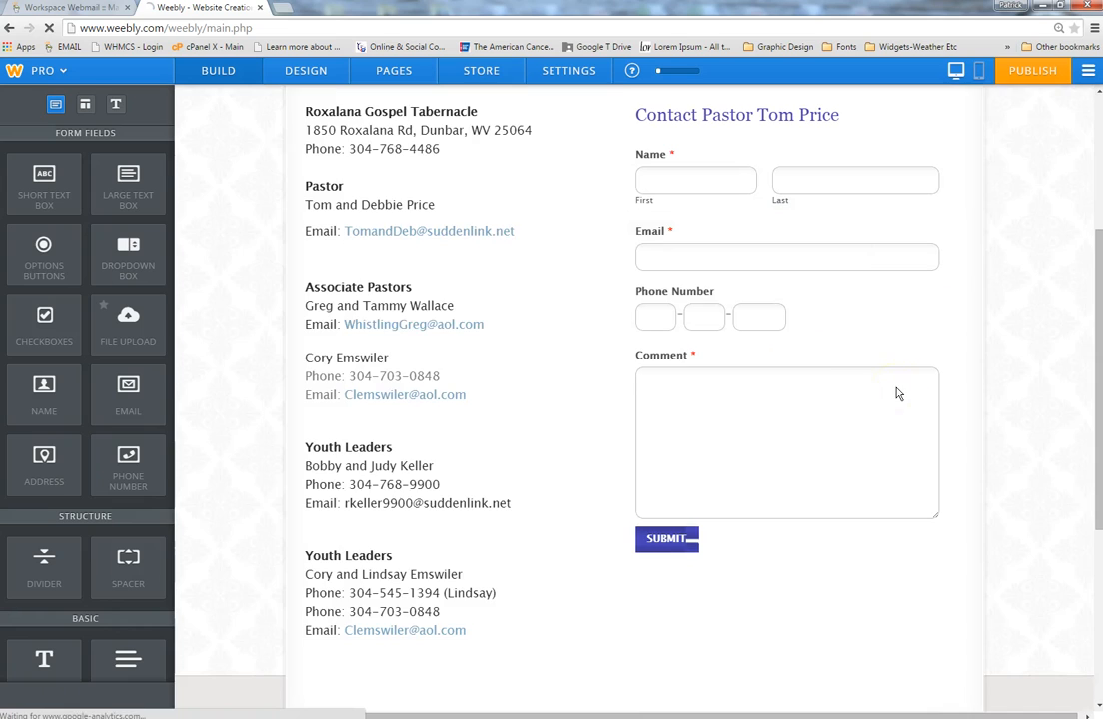
Review the contact form's name, submission e-mail and other form options, and leave the form editor.
{"action": "left_click", "coordinate": [856, 387]}
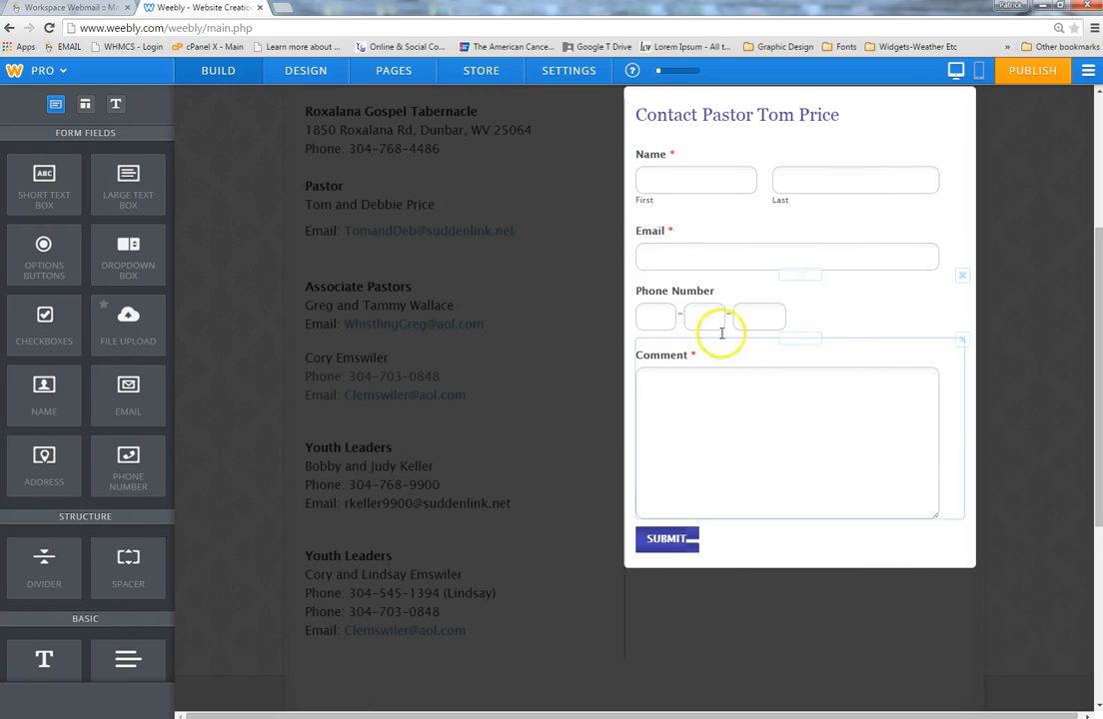
{"action": "left_click", "coordinate": [884, 547]}
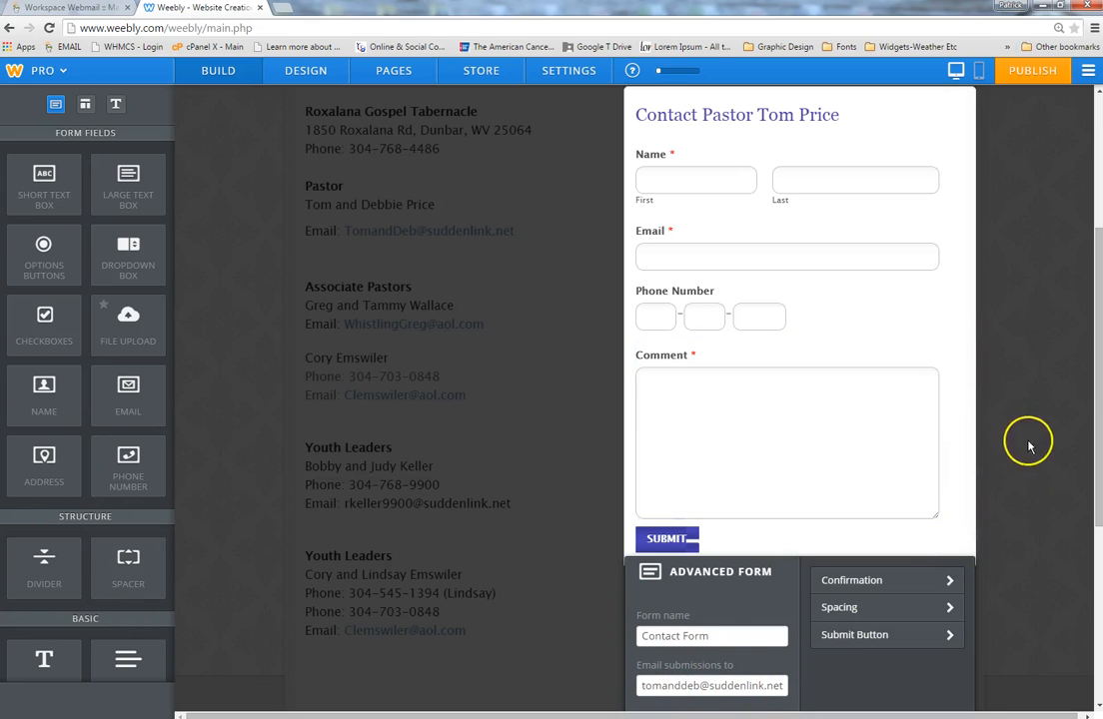
{"action": "scroll", "coordinate": [930, 606], "scroll_direction": "down", "scroll_amount": 3}
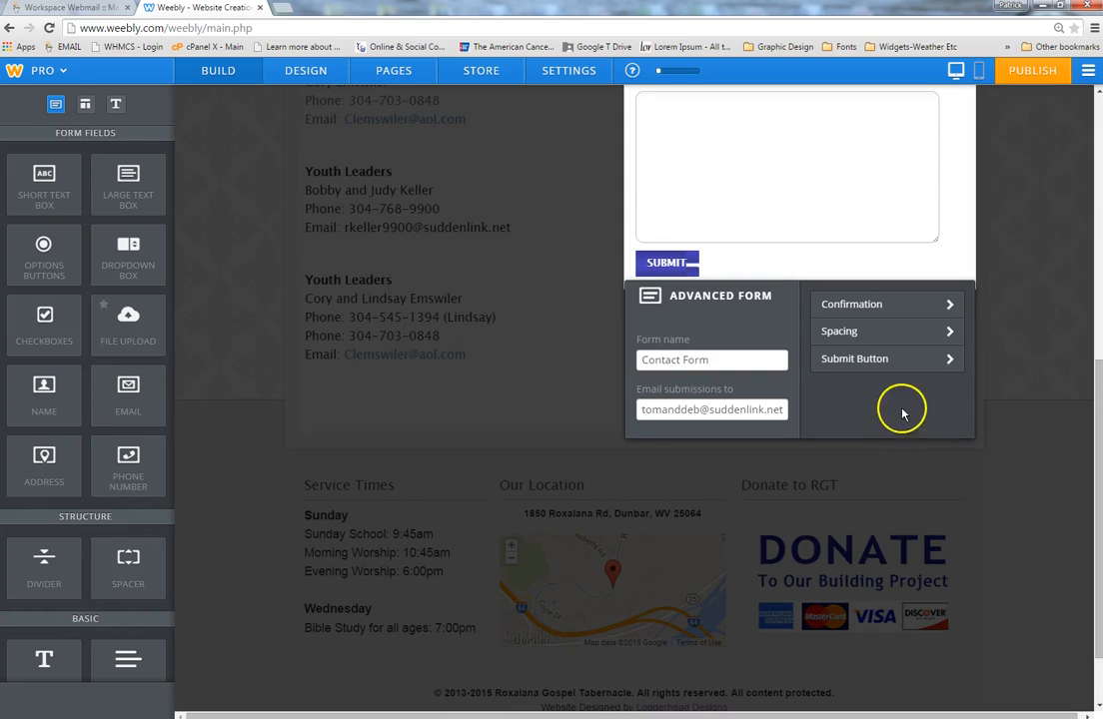
{"action": "left_click", "coordinate": [1006, 337]}
{"action": "scroll", "coordinate": [1012, 366], "scroll_direction": "up", "scroll_amount": 8}
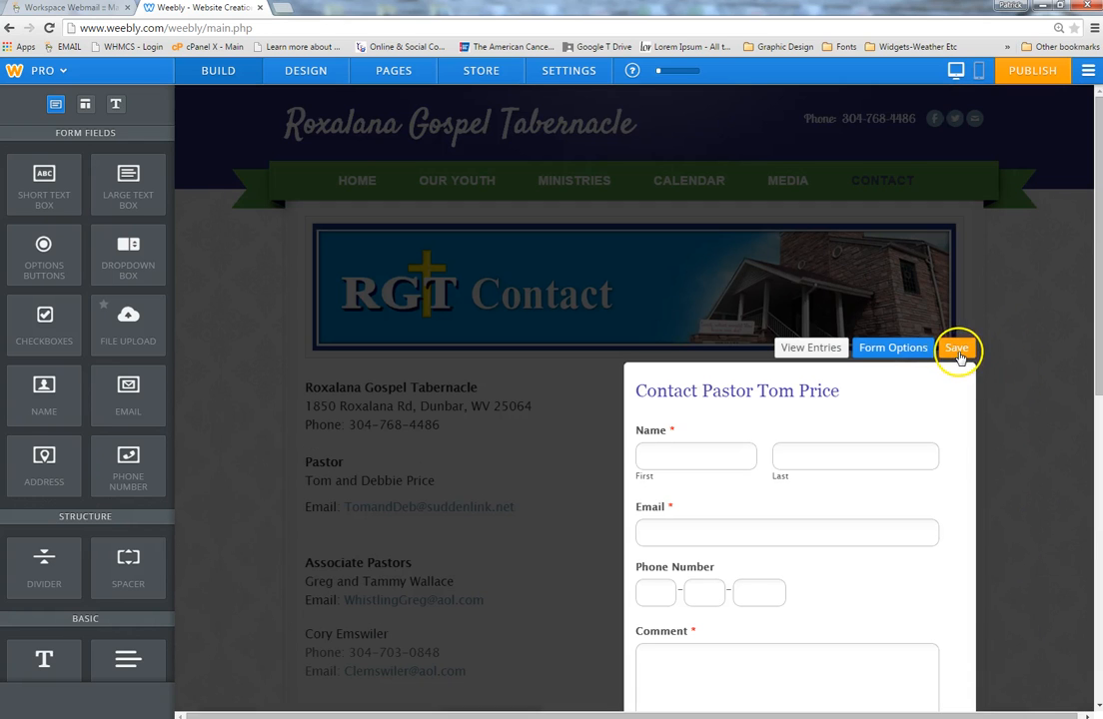
{"action": "left_click", "coordinate": [1009, 545]}
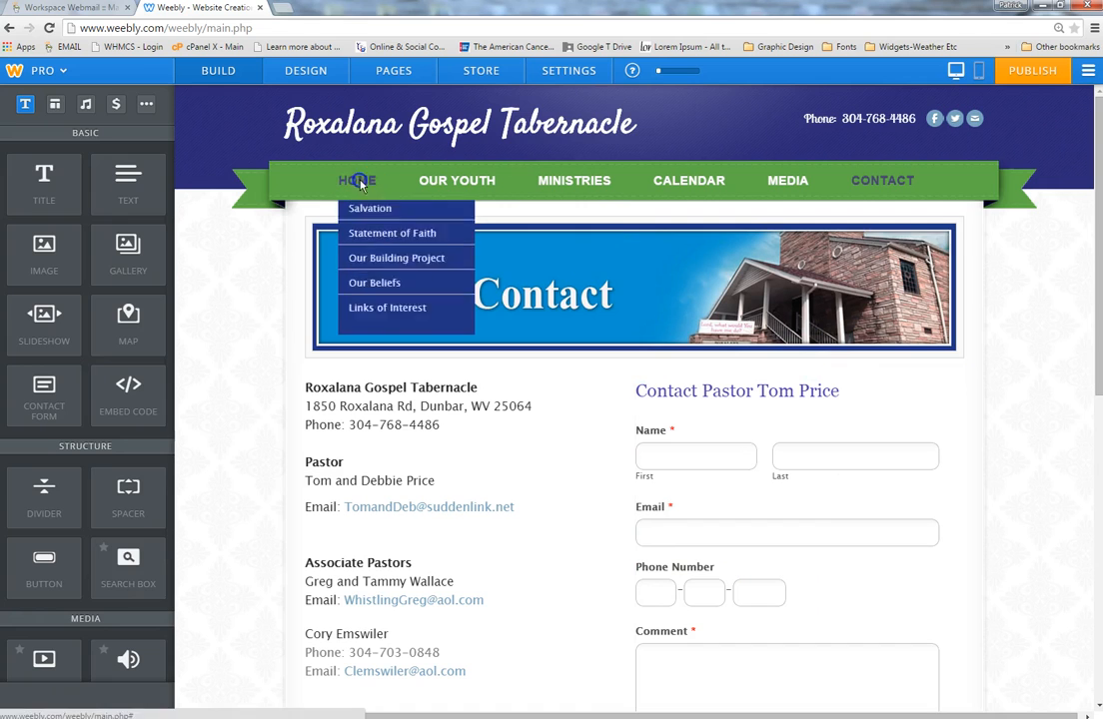
Return to the Home page and publish the website.
{"action": "left_click", "coordinate": [792, 411]}
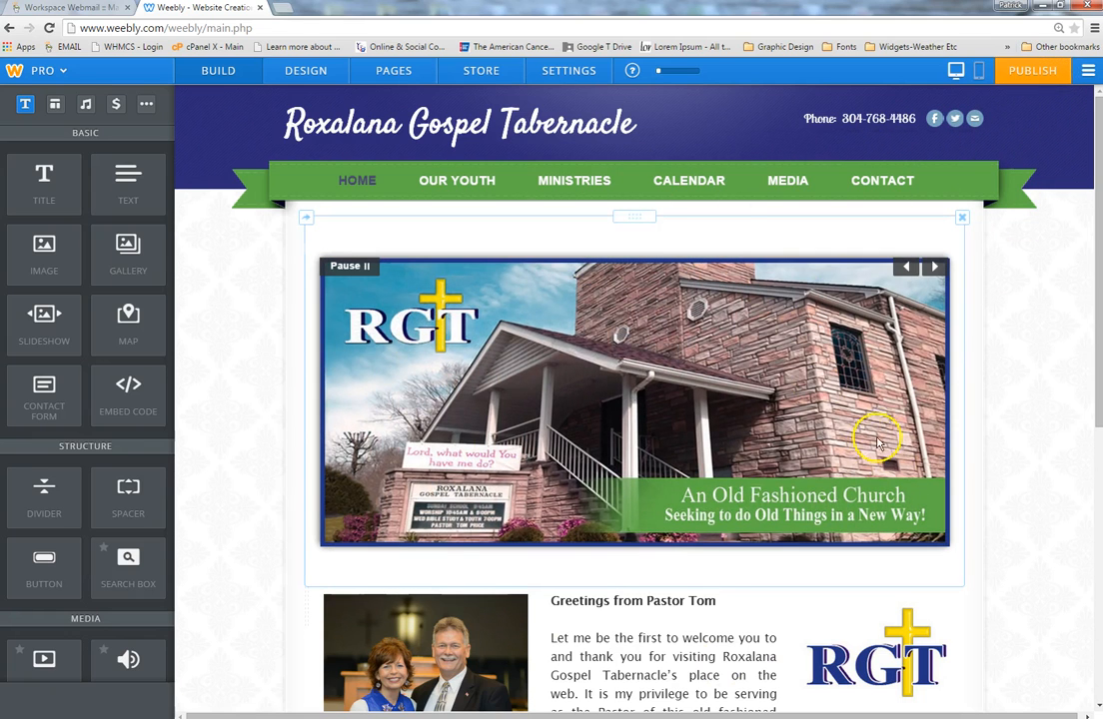
{"action": "left_click", "coordinate": [1034, 76]}
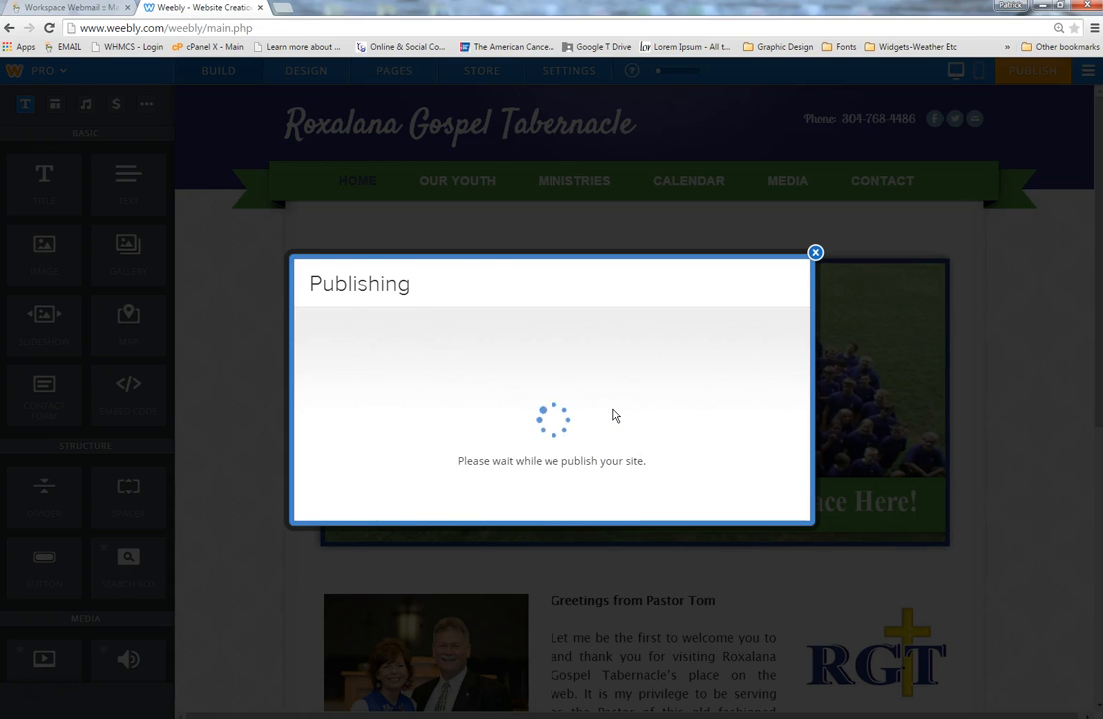
{"action": "left_click", "coordinate": [536, 378]}
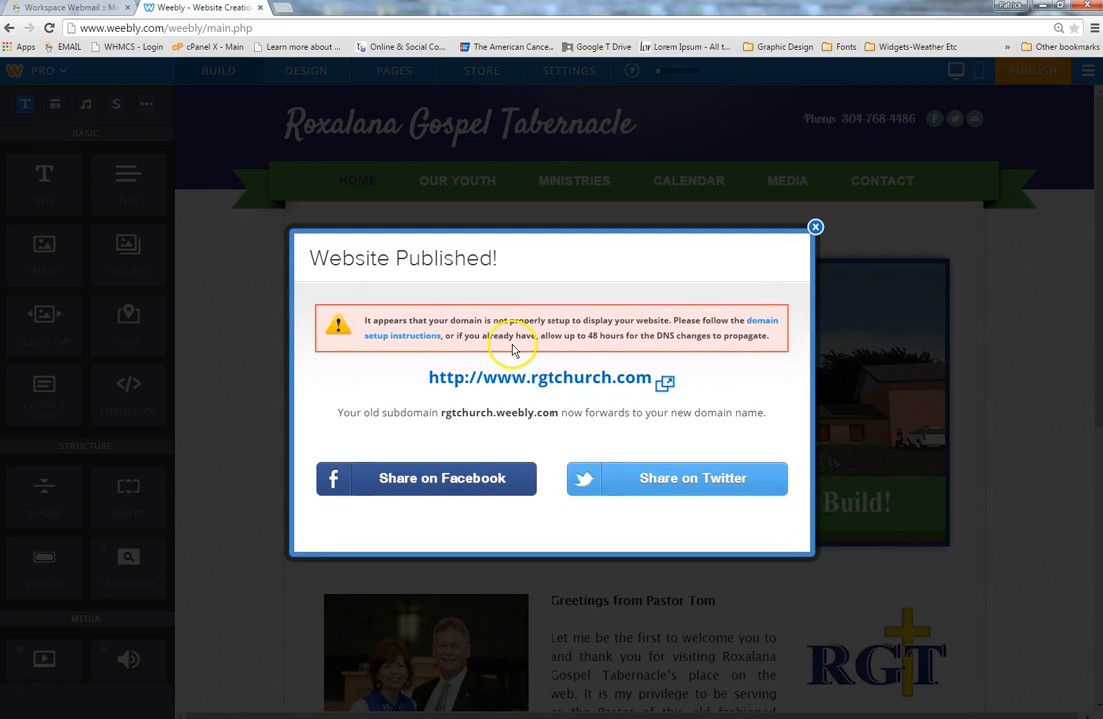
{"action": "left_click", "coordinate": [580, 381]}
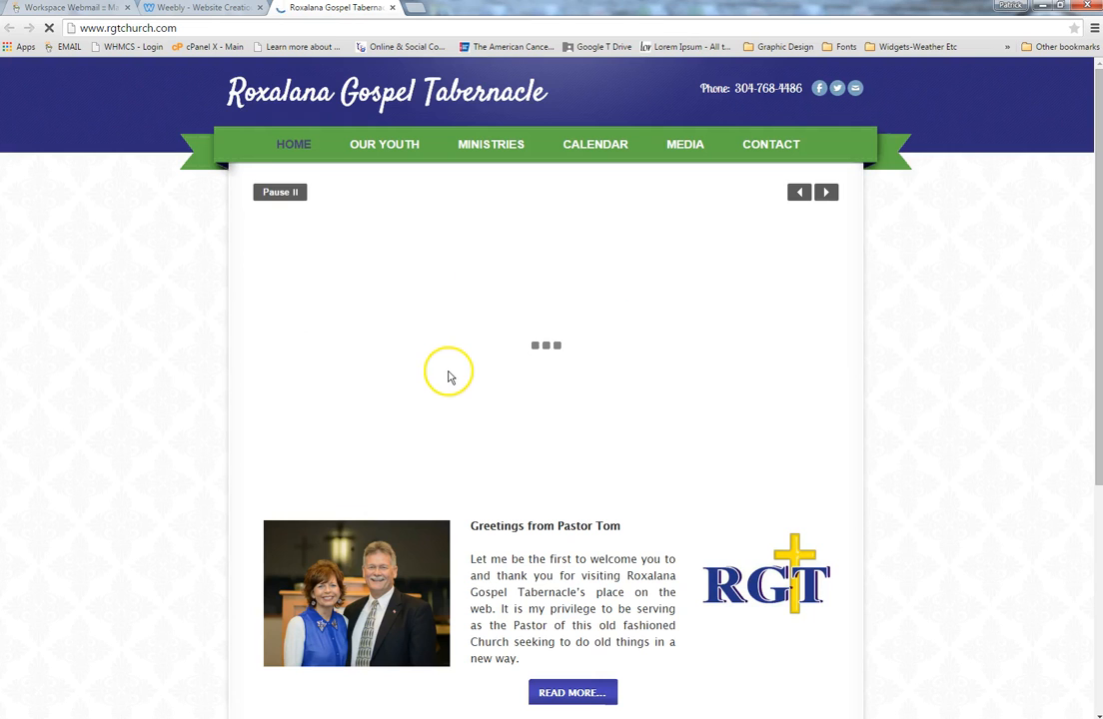
{"action": "mouse_move", "coordinate": [684, 152]}
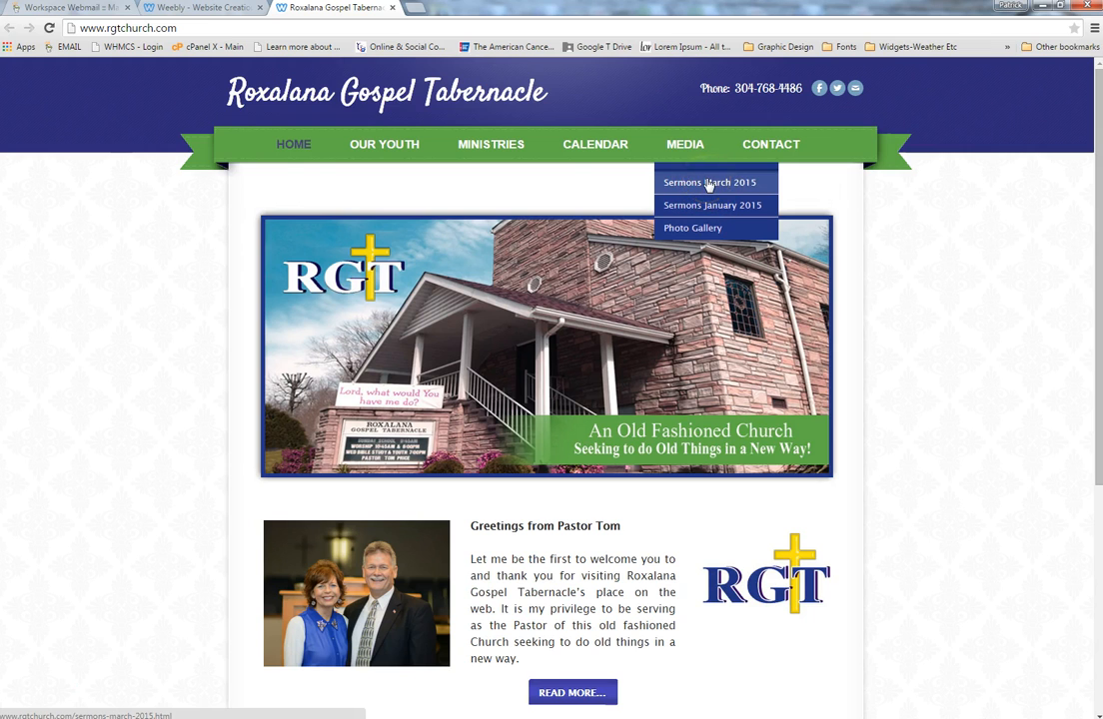
{"action": "left_click", "coordinate": [708, 206]}
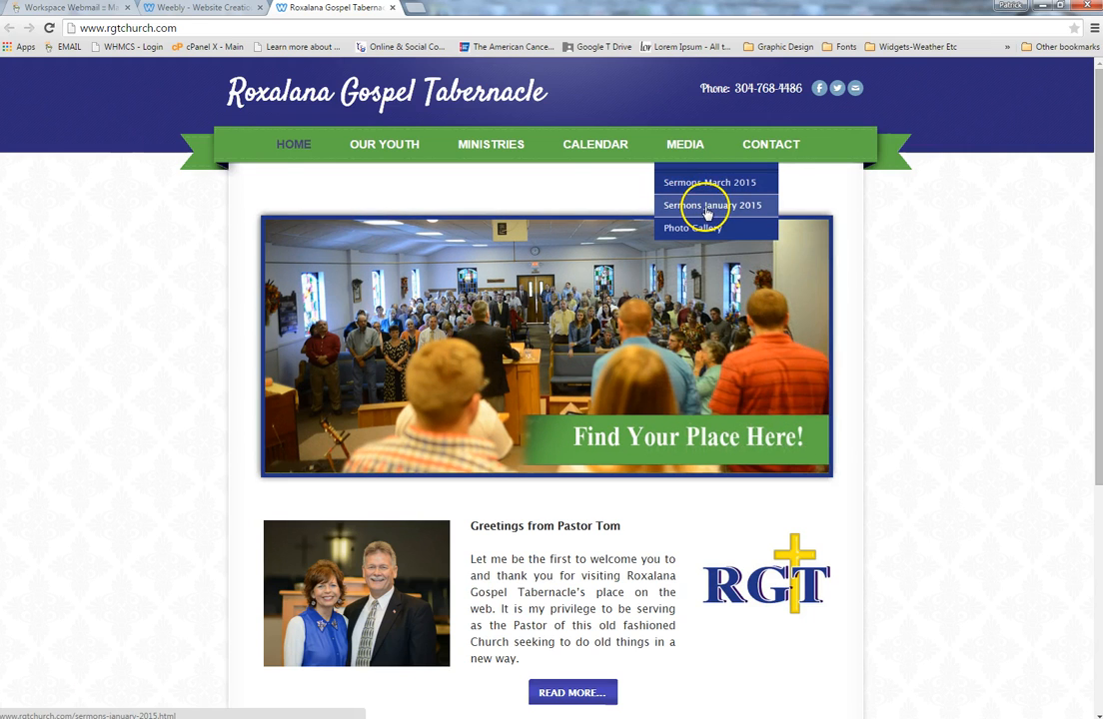